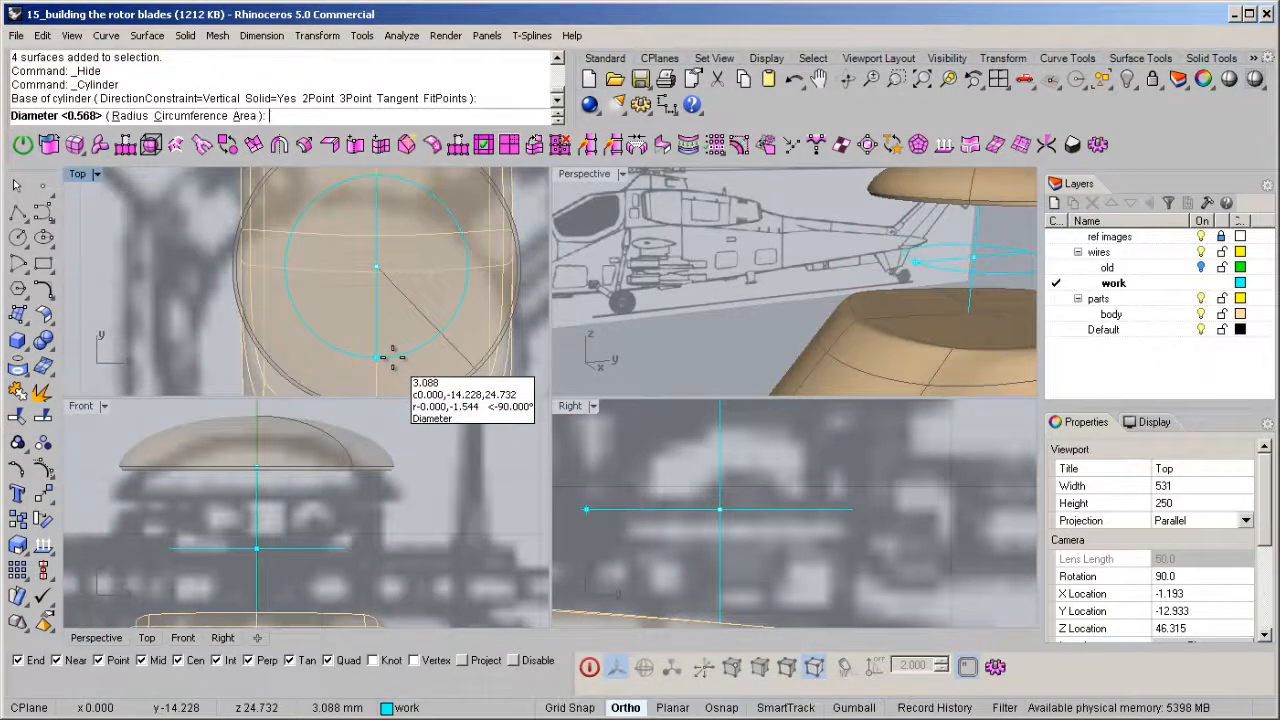
# Step: Draw a solid vertical cylinder about 3.09 mm in diameter and move it down to just above the body
pyautogui.click(383, 357)
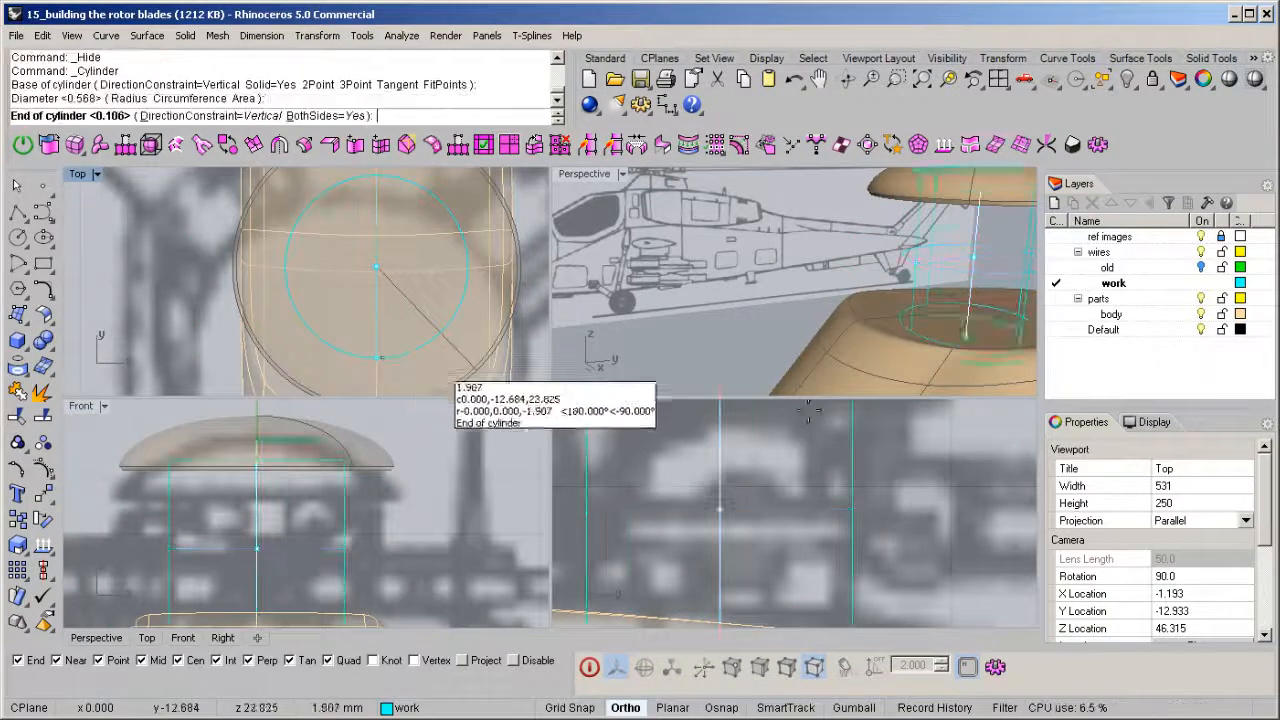
pyautogui.click(838, 487)
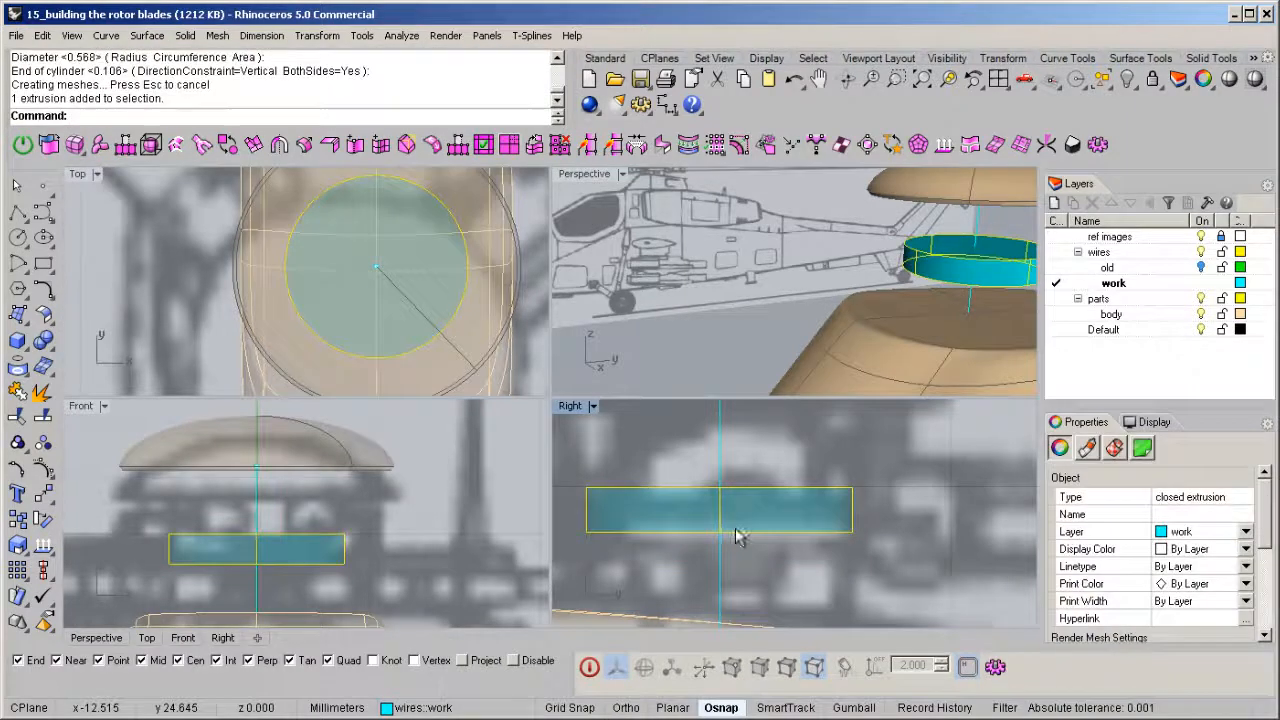
pyautogui.moveTo(722, 464); pyautogui.dragTo(765, 470, button='right')
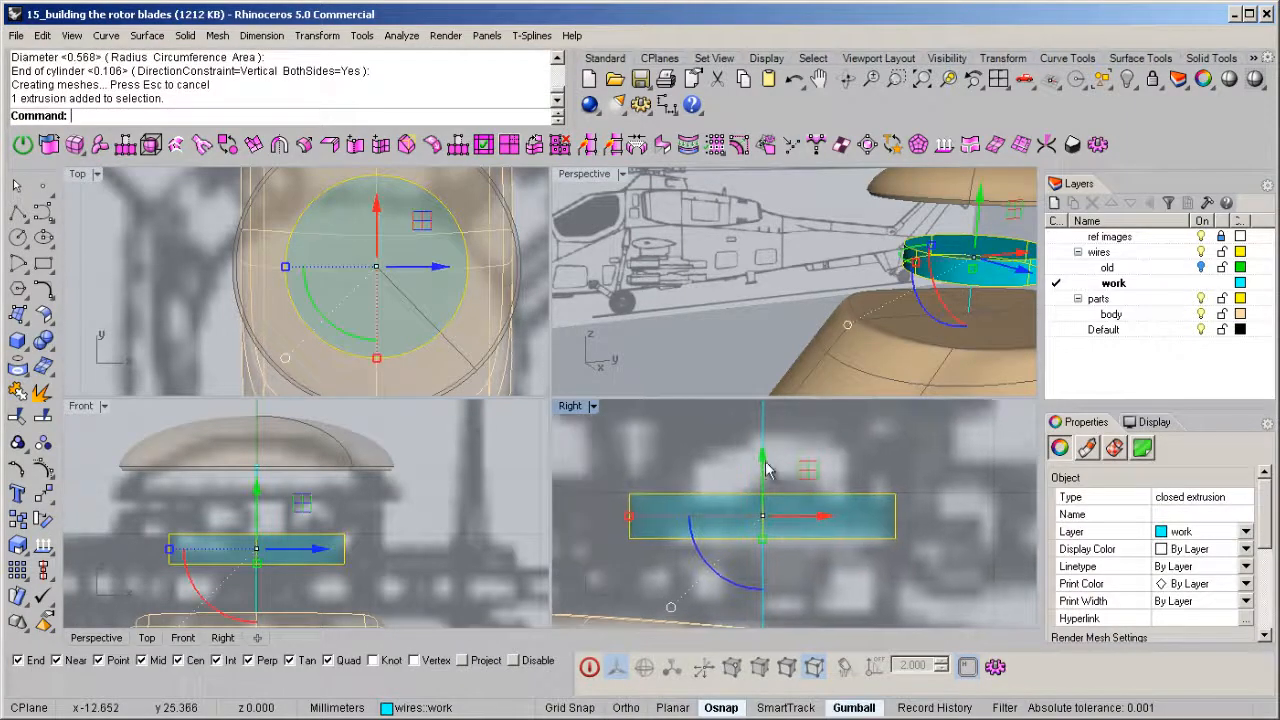
pyautogui.moveTo(765, 473); pyautogui.dragTo(765, 543)
# Step: Chamfer the top and bottom edges of the flat cylinder with a distance of 0.05
pyautogui.moveTo(898, 333); pyautogui.dragTo(940, 328, button='right')
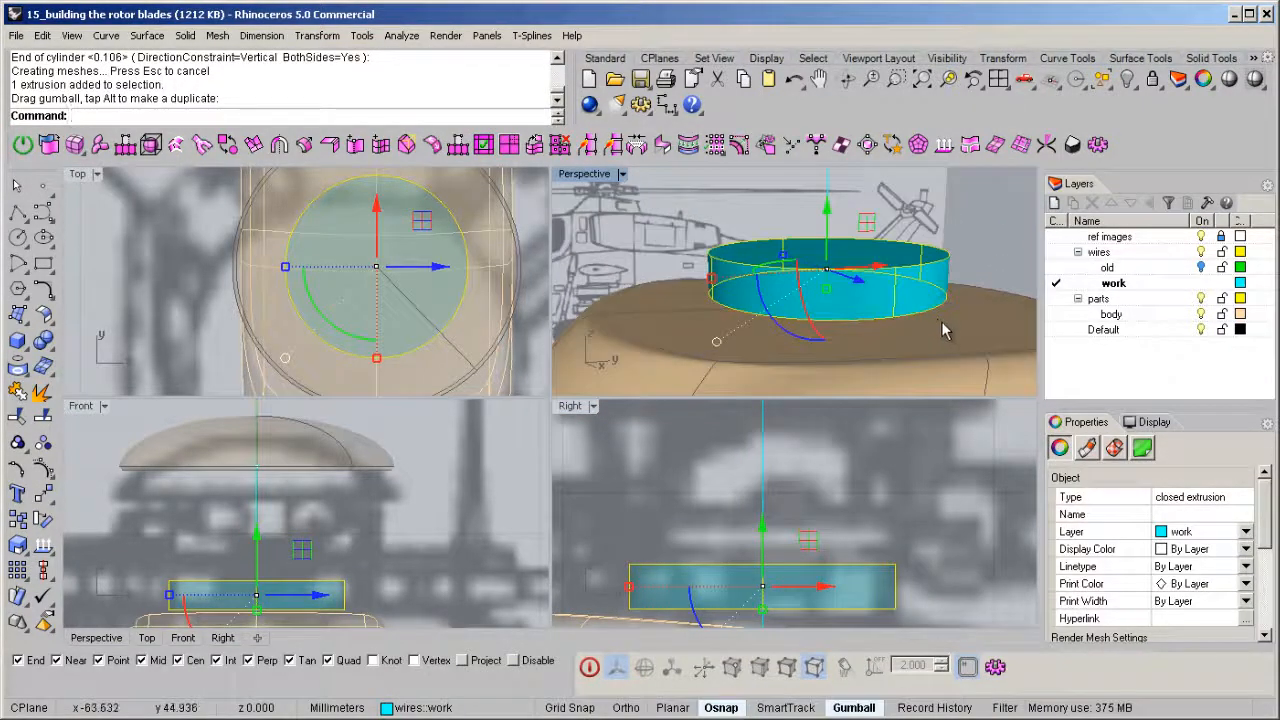
pyautogui.press('Return')
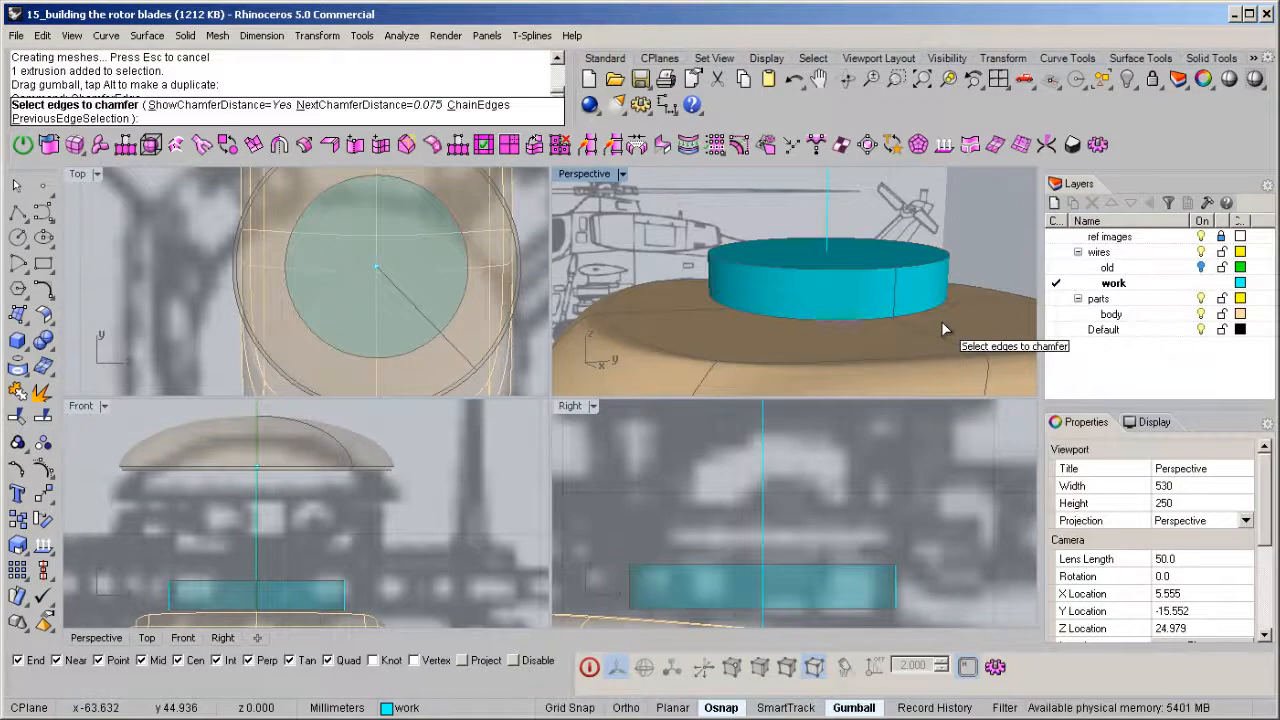
pyautogui.write('05')
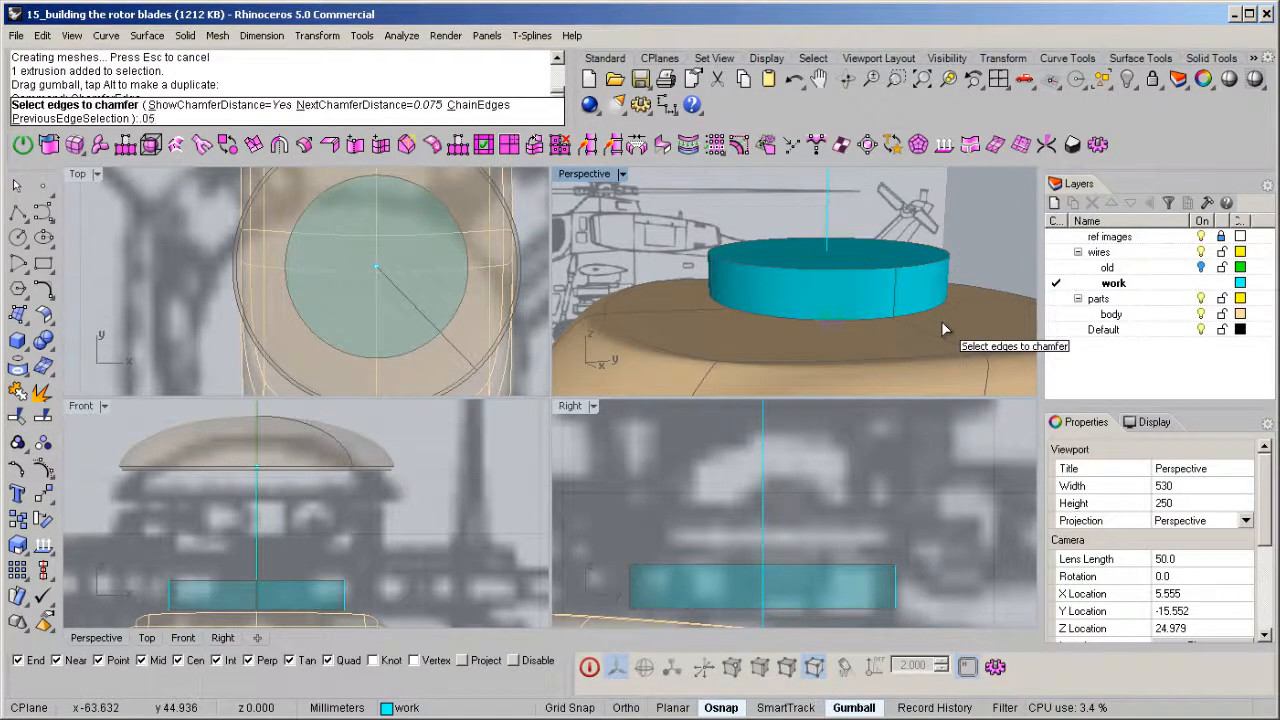
pyautogui.click(941, 265)
pyautogui.click(941, 300)
pyautogui.press('Return')
pyautogui.press('Return')
# Step: Pipe the vertical centre line above the body with round caps and a constant radius of about 0.64 mm
pyautogui.moveTo(941, 288); pyautogui.dragTo(866, 287, button='right')
pyautogui.click(808, 265)
pyautogui.middleClick(866, 287)
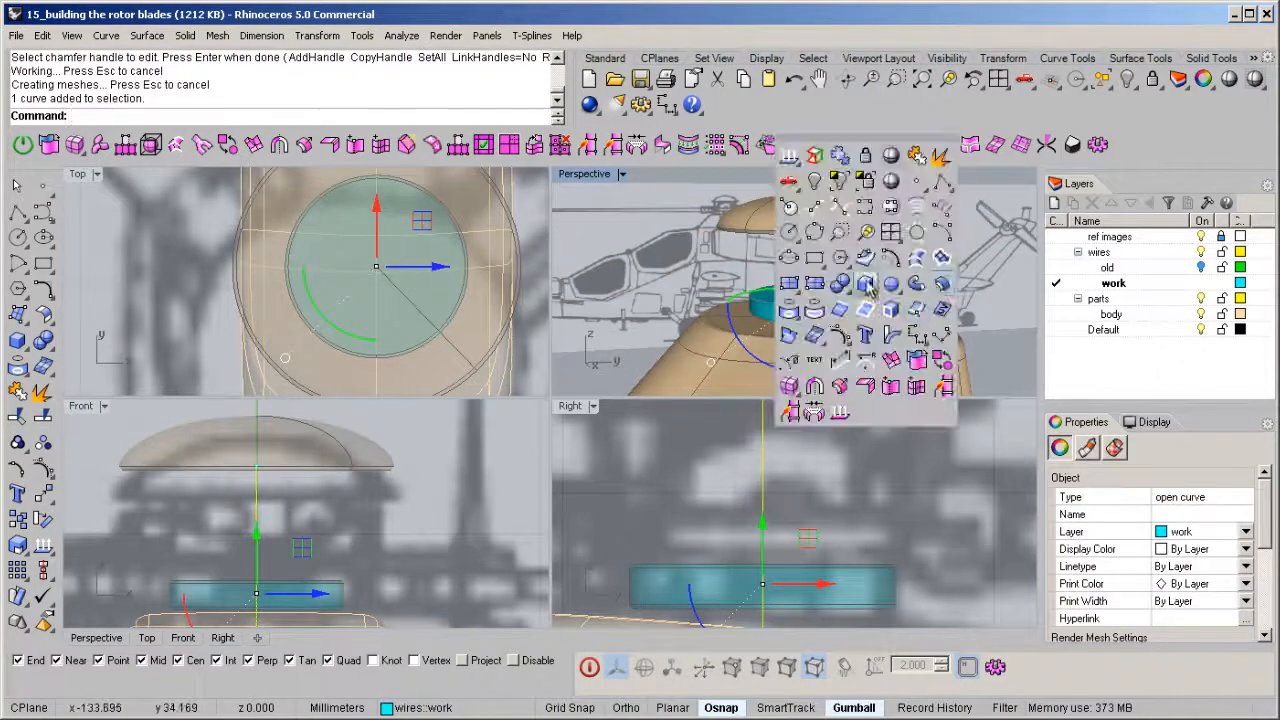
pyautogui.click(939, 285)
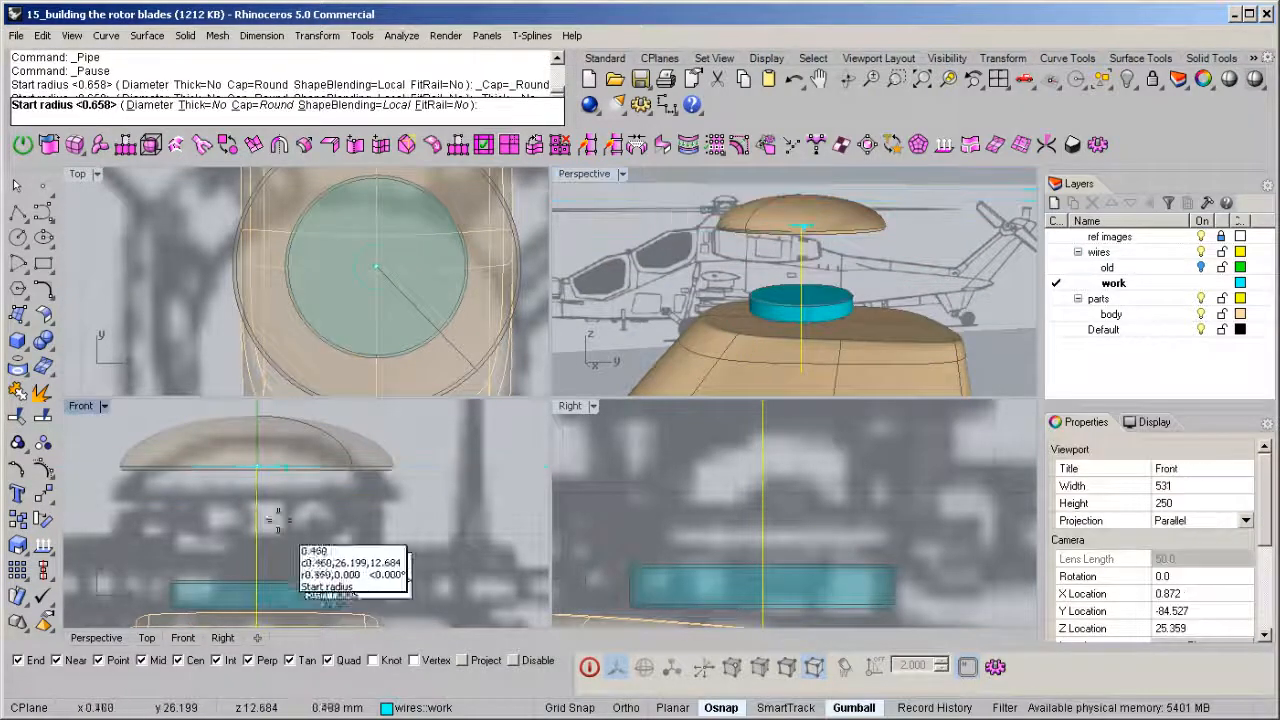
pyautogui.moveTo(299, 548); pyautogui.dragTo(321, 558, button='right')
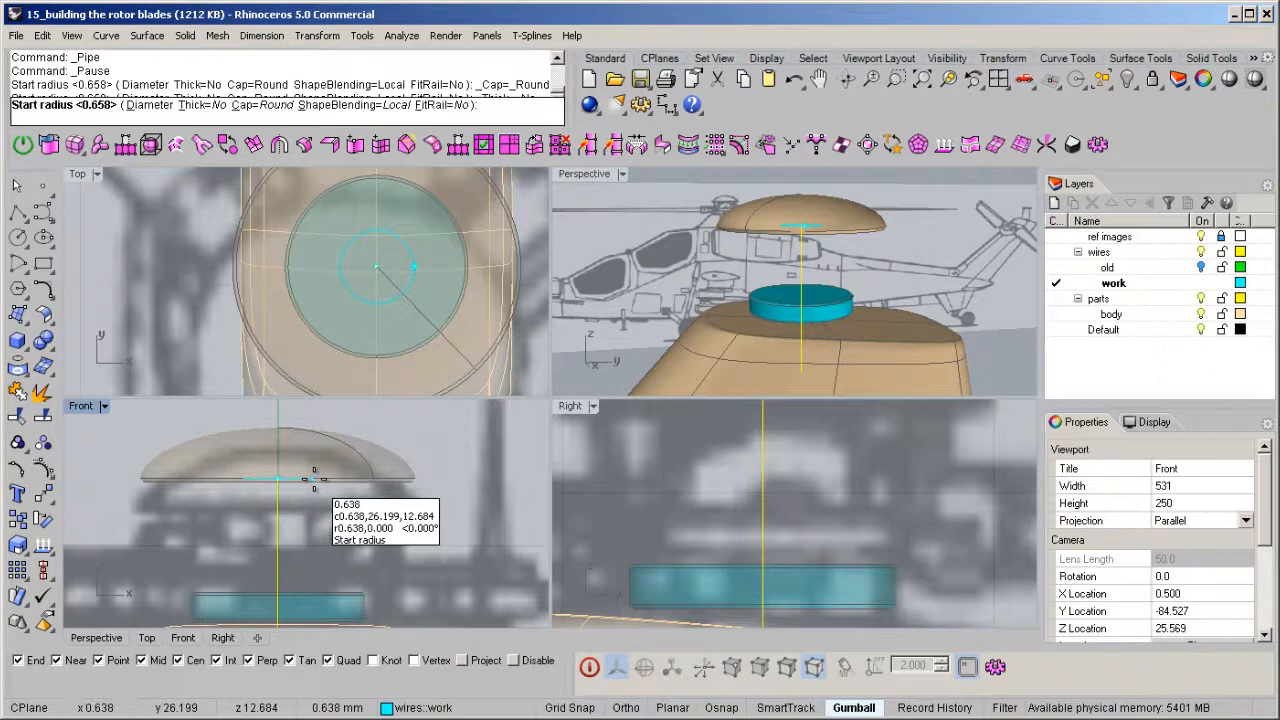
pyautogui.keyDown('alt'); pyautogui.click(314, 479); pyautogui.keyUp('alt')
pyautogui.rightClick(357, 506)
pyautogui.rightClick(357, 507)
# Step: Shorten the vertical pipe along its axis and shift it up so it spans from the body to inside the dome
pyautogui.scroll(-6, 320, 556)
pyautogui.moveTo(318, 558); pyautogui.dragTo(337, 508, button='right')
pyautogui.click(297, 508)
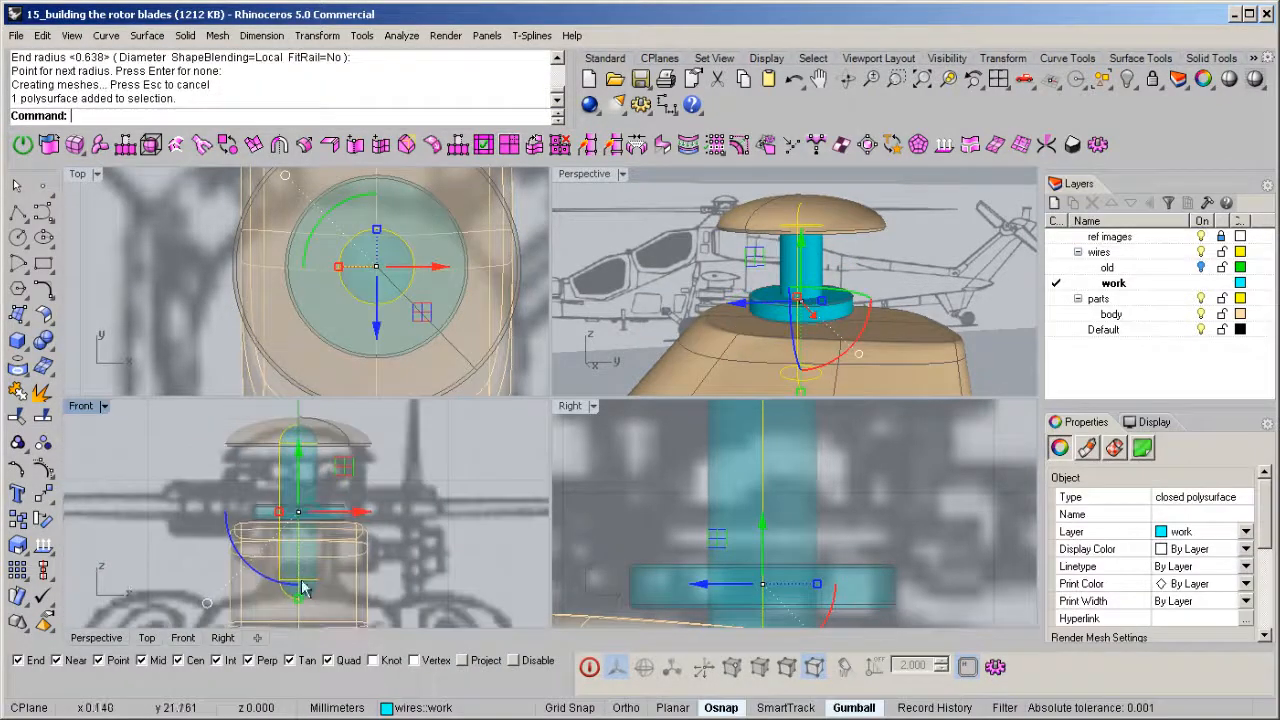
pyautogui.moveTo(299, 594); pyautogui.dragTo(299, 560)
pyautogui.moveTo(299, 455); pyautogui.dragTo(302, 428)
pyautogui.scroll(4, 301, 518)
pyautogui.moveTo(299, 552); pyautogui.dragTo(301, 558)
pyautogui.scroll(-4, 302, 560)
pyautogui.moveTo(857, 267); pyautogui.dragTo(800, 226, button='right')
pyautogui.click(598, 235)
pyautogui.moveTo(765, 288); pyautogui.dragTo(776, 286, button='right')
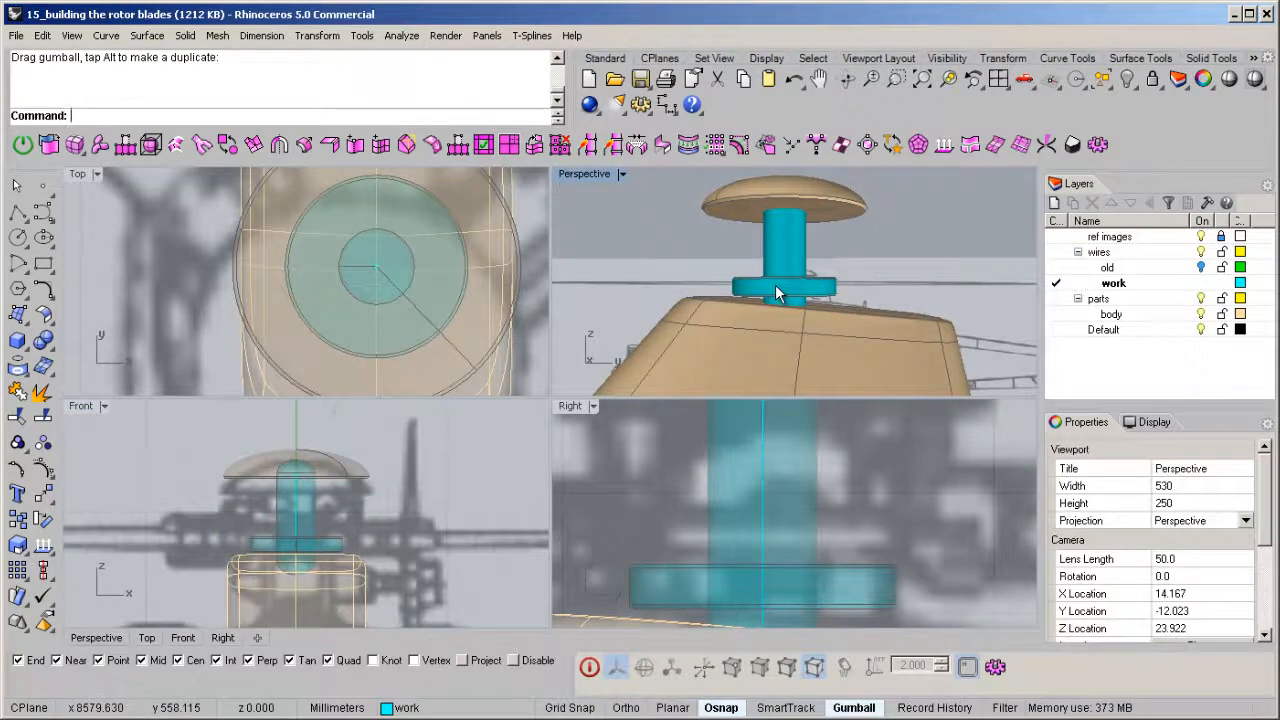
# Step: Draw a straight horizontal polyline about 1.84 mm long from the vertical pipe's axis outward in the Front view
pyautogui.scroll(3, 269, 516)
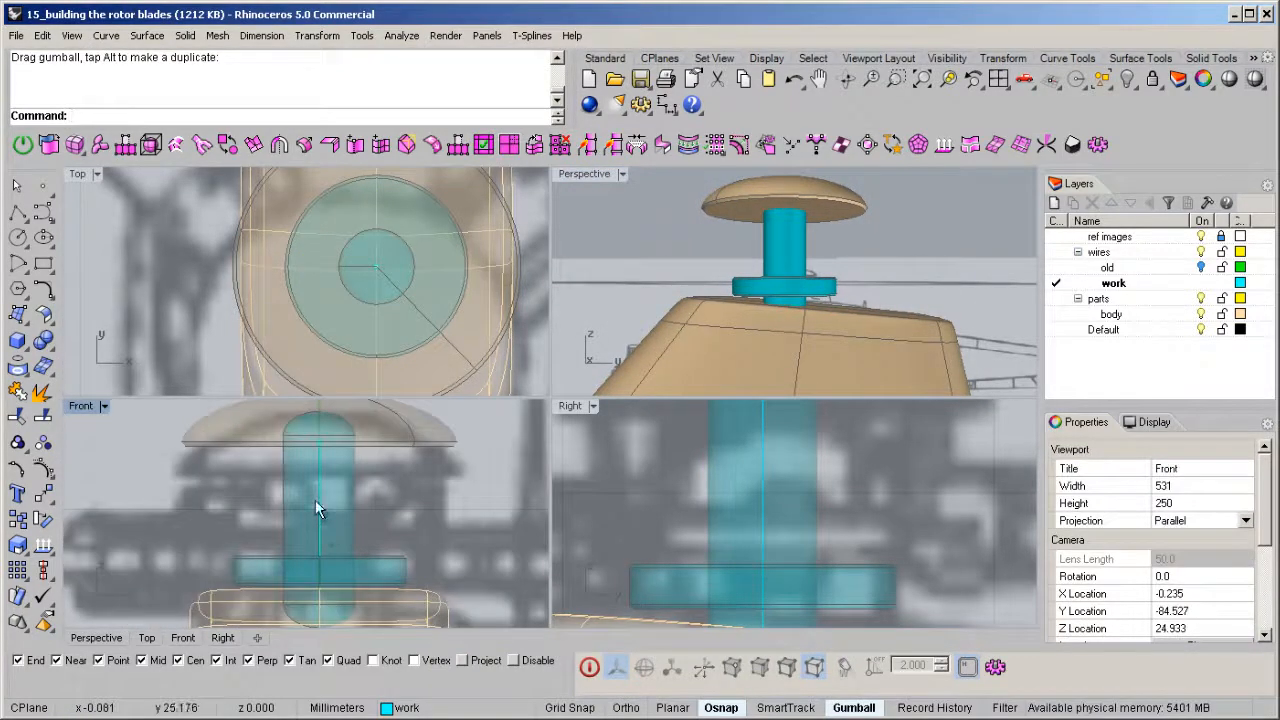
pyautogui.middleClick(315, 509)
pyautogui.click(391, 401)
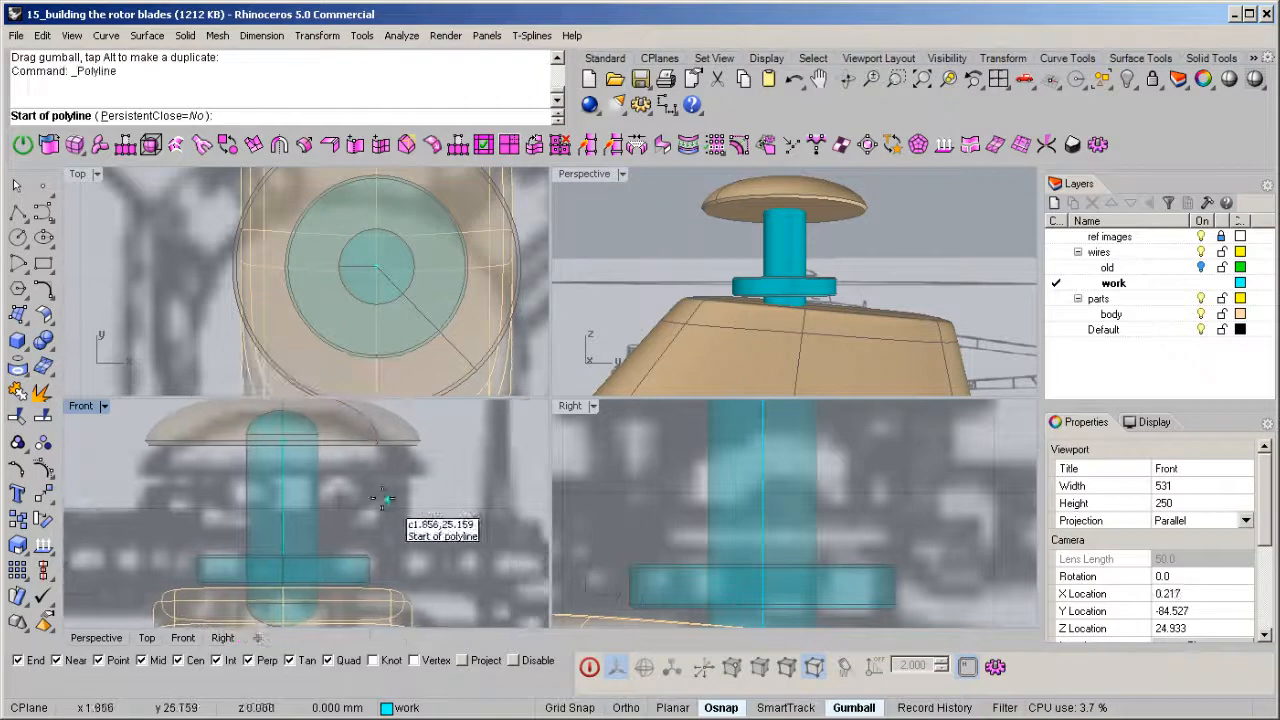
pyautogui.click(283, 512)
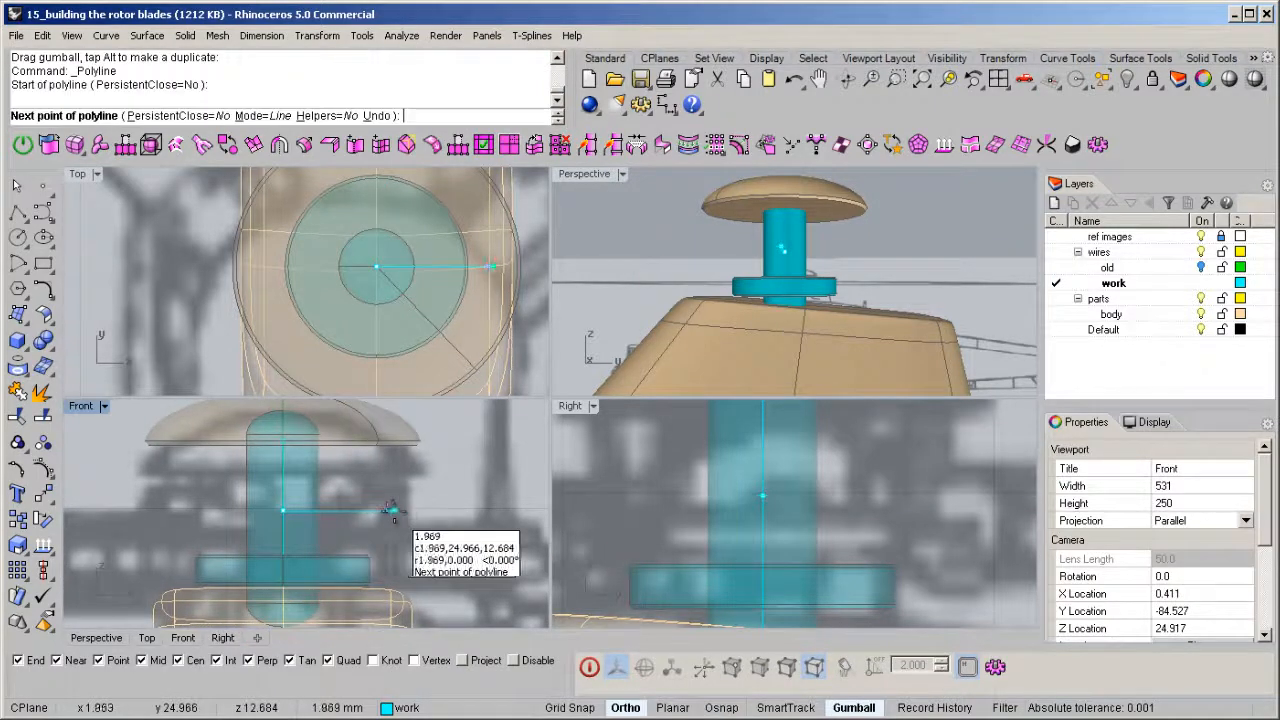
pyautogui.click(335, 512)
pyautogui.press('Return')
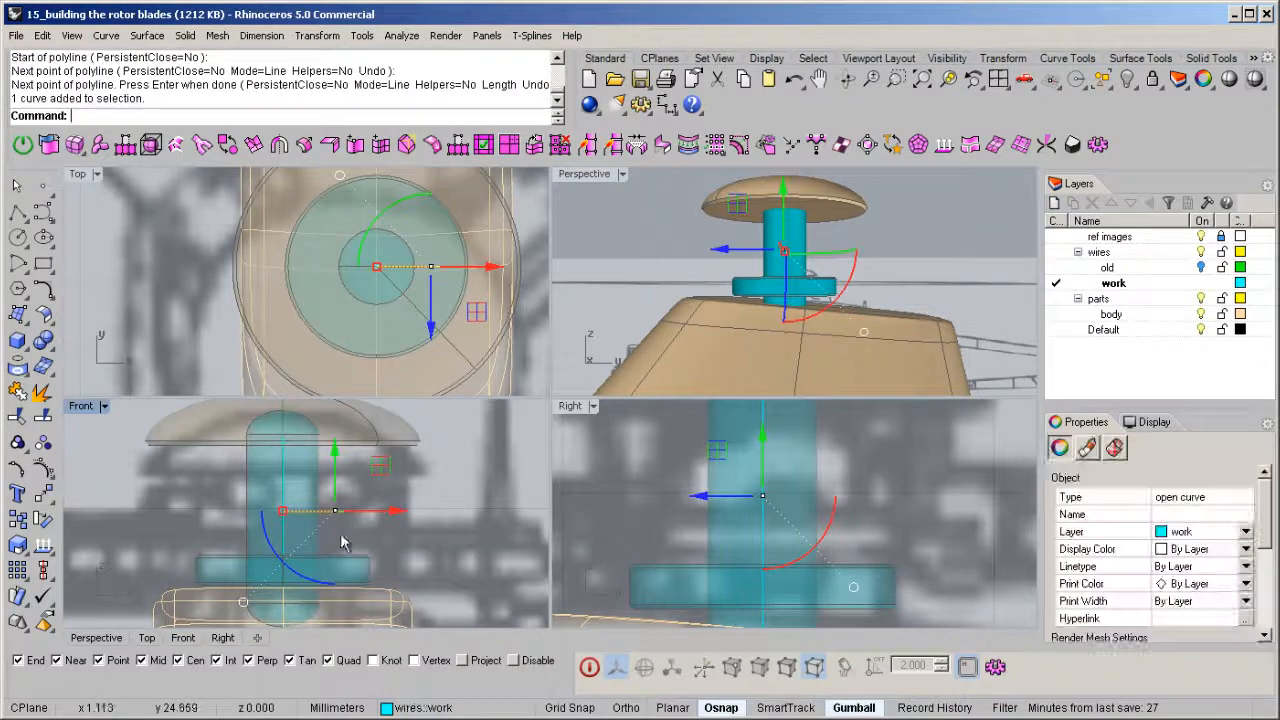
# Step: Pipe the horizontal line with round caps and a constant radius of about 0.57 mm
pyautogui.middleClick(287, 612)
pyautogui.click(333, 585)
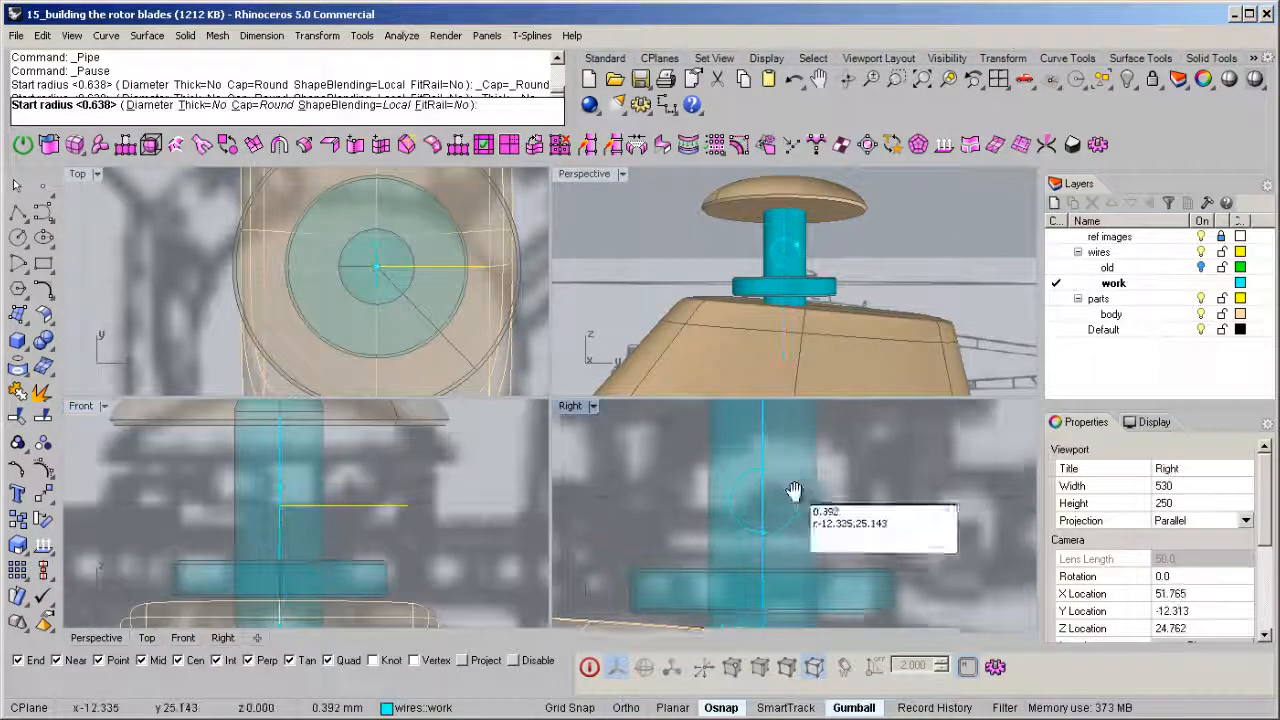
pyautogui.moveTo(781, 495); pyautogui.dragTo(785, 542, button='right')
pyautogui.hotkey('shift', 'alt')
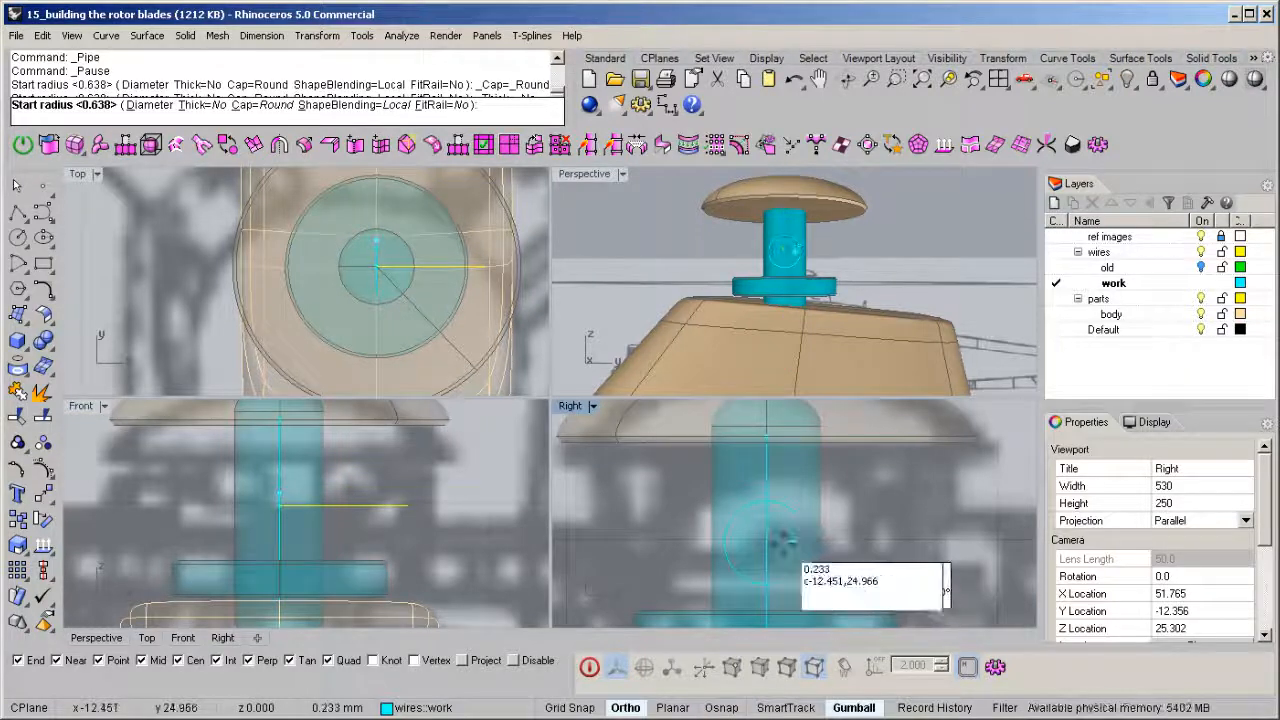
pyautogui.scroll(2, 782, 532)
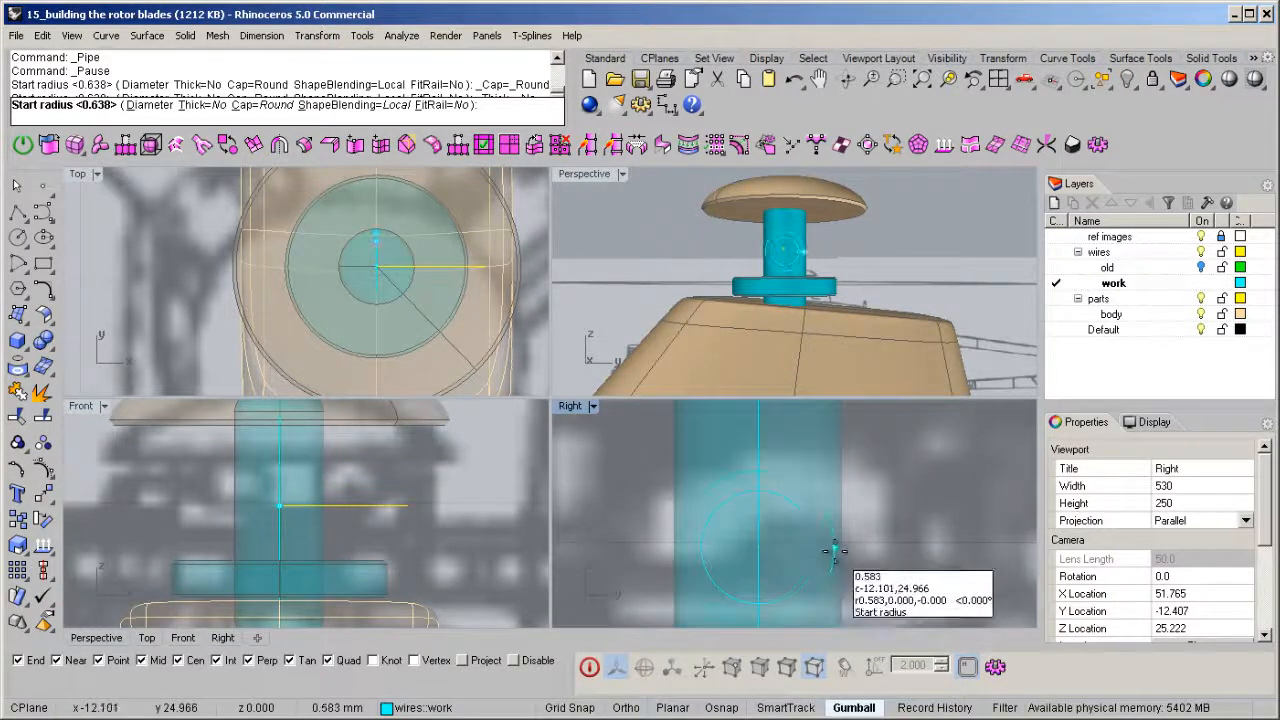
pyautogui.click(832, 551)
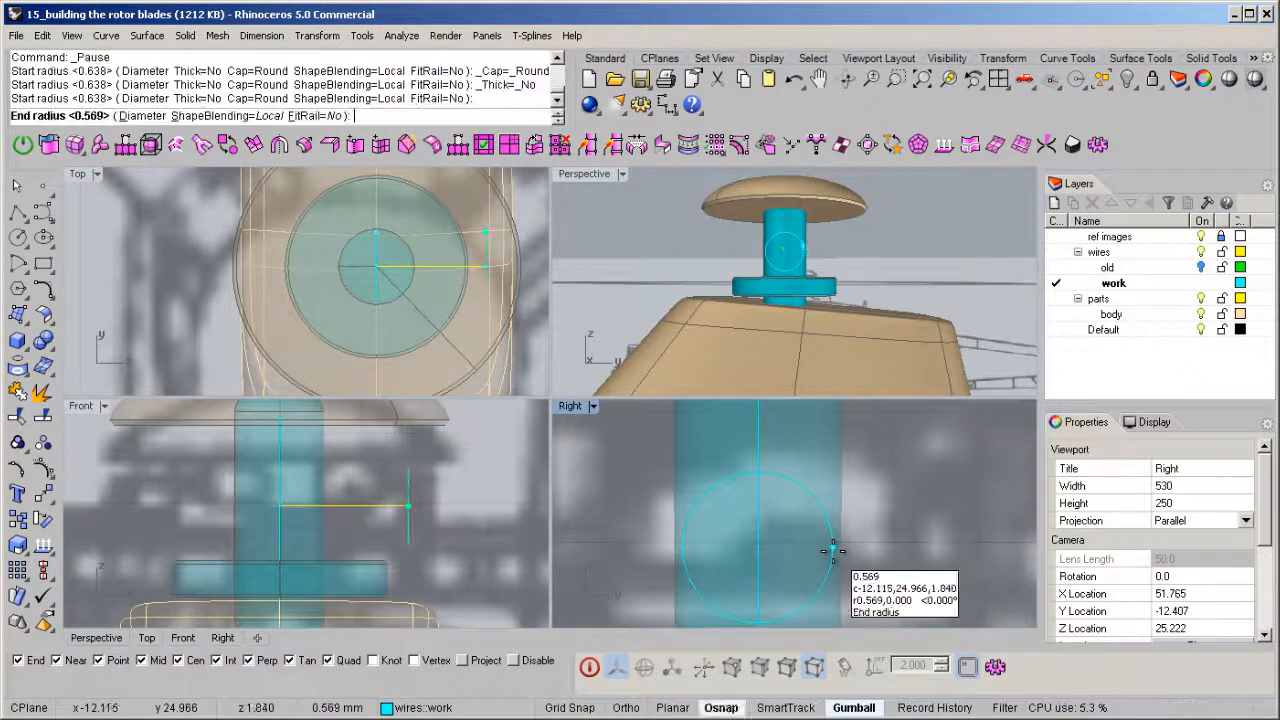
pyautogui.click(460, 528)
pyautogui.press('Return')
# Step: In the Front view, draw a rectangle centred on the horizontal pipe's rounded tip and select it
pyautogui.moveTo(880, 300); pyautogui.dragTo(845, 290, button='right')
pyautogui.moveTo(328, 458); pyautogui.dragTo(293, 475, button='right')
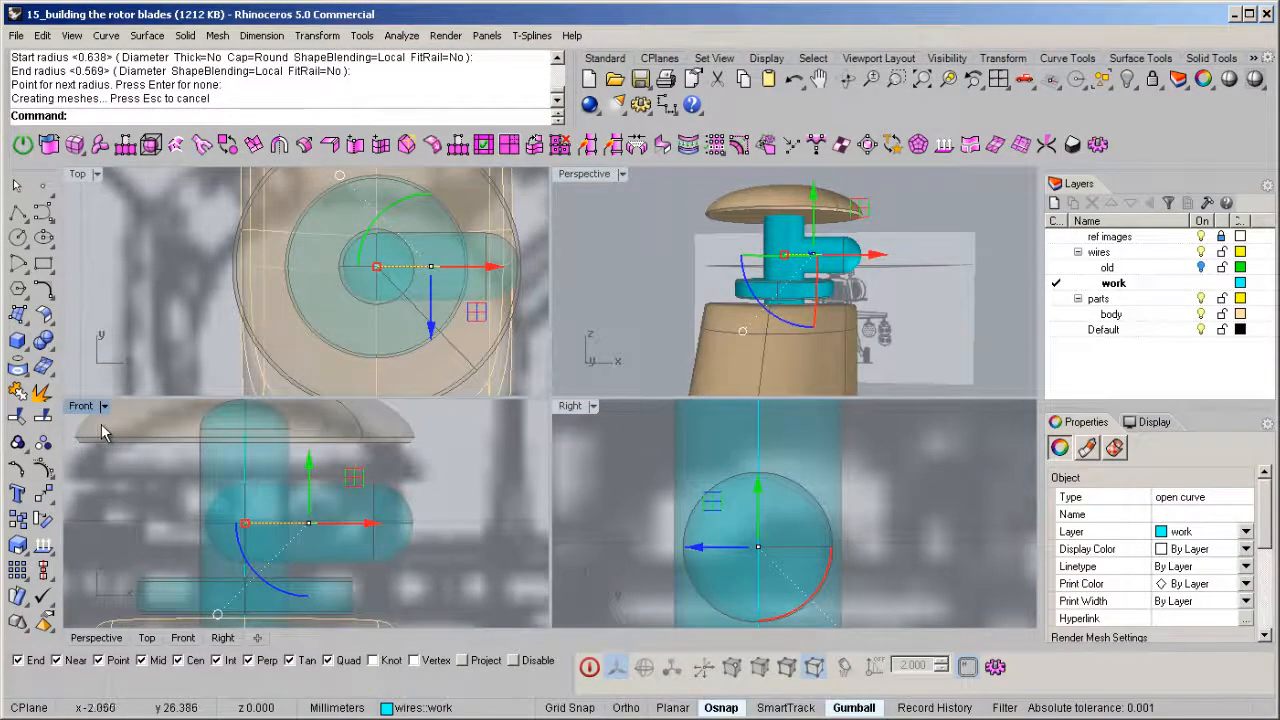
pyautogui.doubleClick(81, 406)
pyautogui.scroll(-2, 480, 380)
pyautogui.middleClick(604, 394)
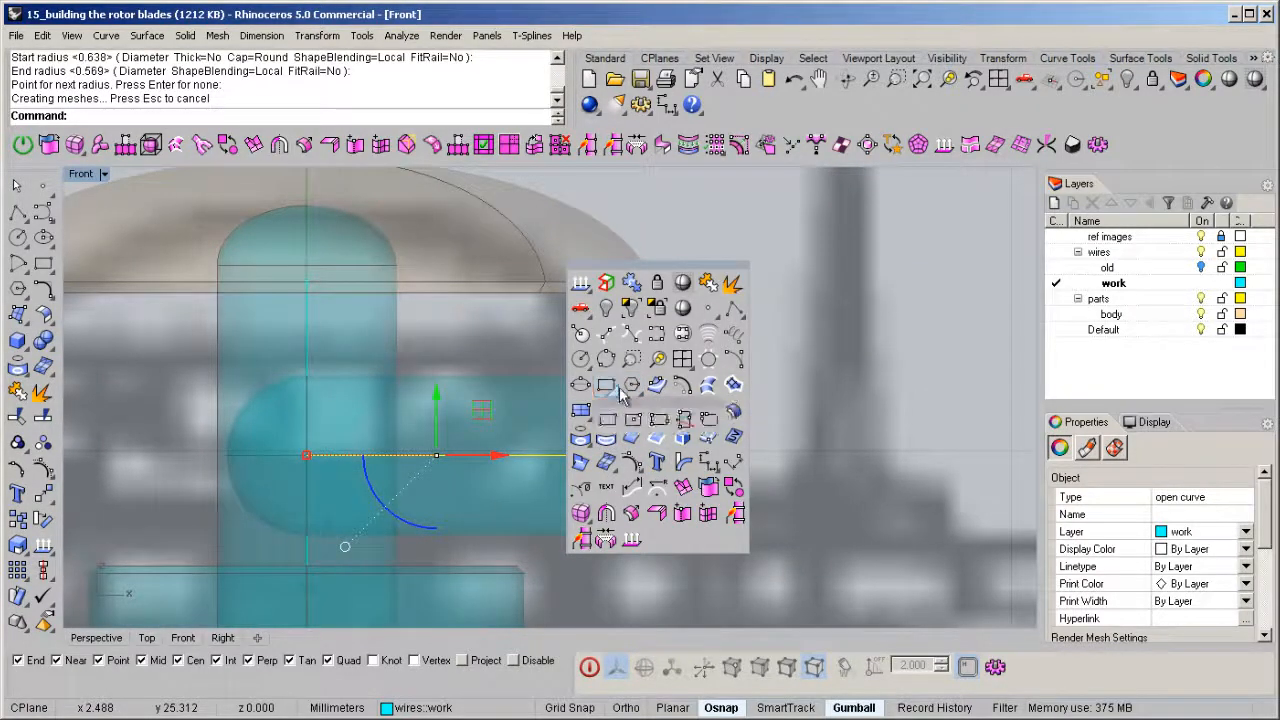
pyautogui.click(632, 420)
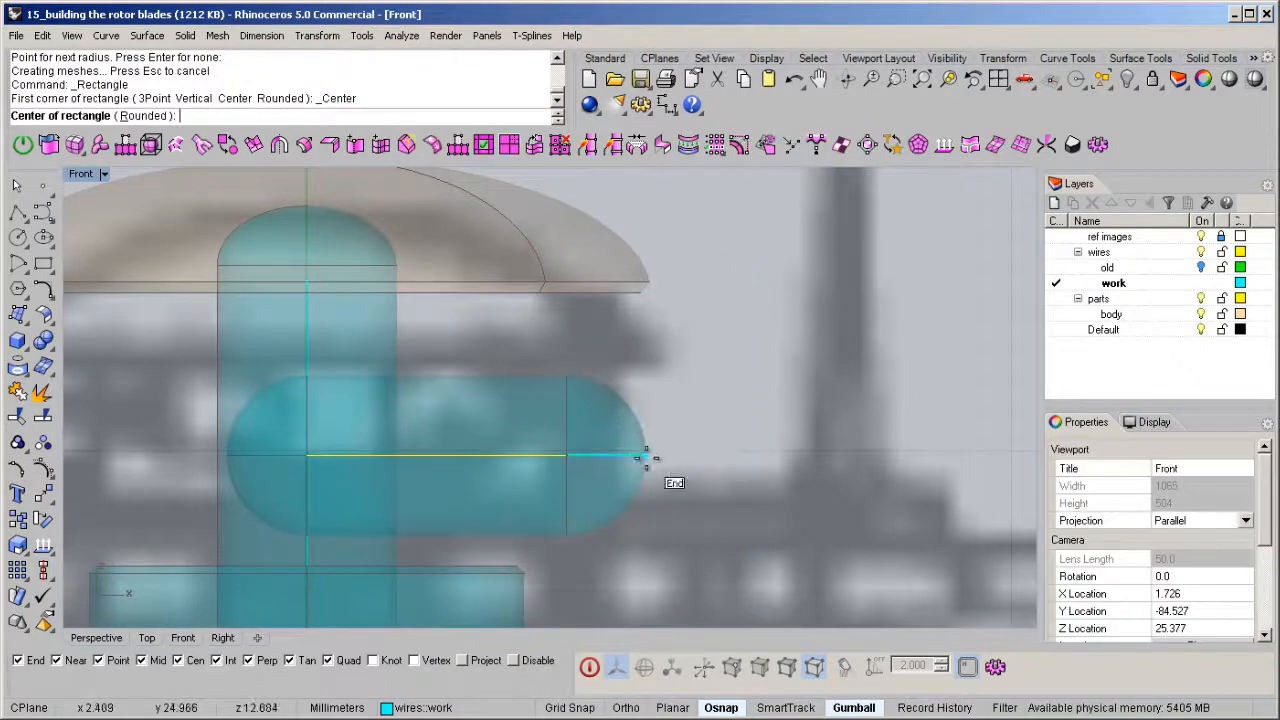
pyautogui.click(642, 455)
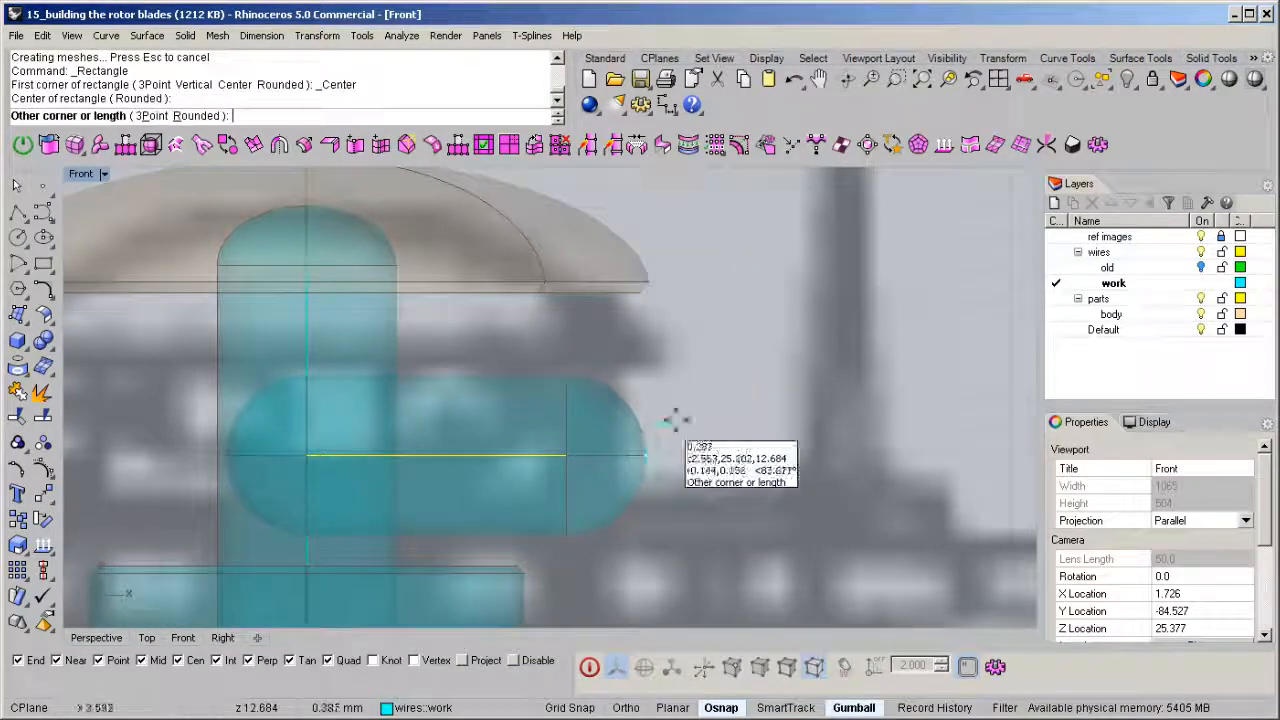
pyautogui.click(742, 381)
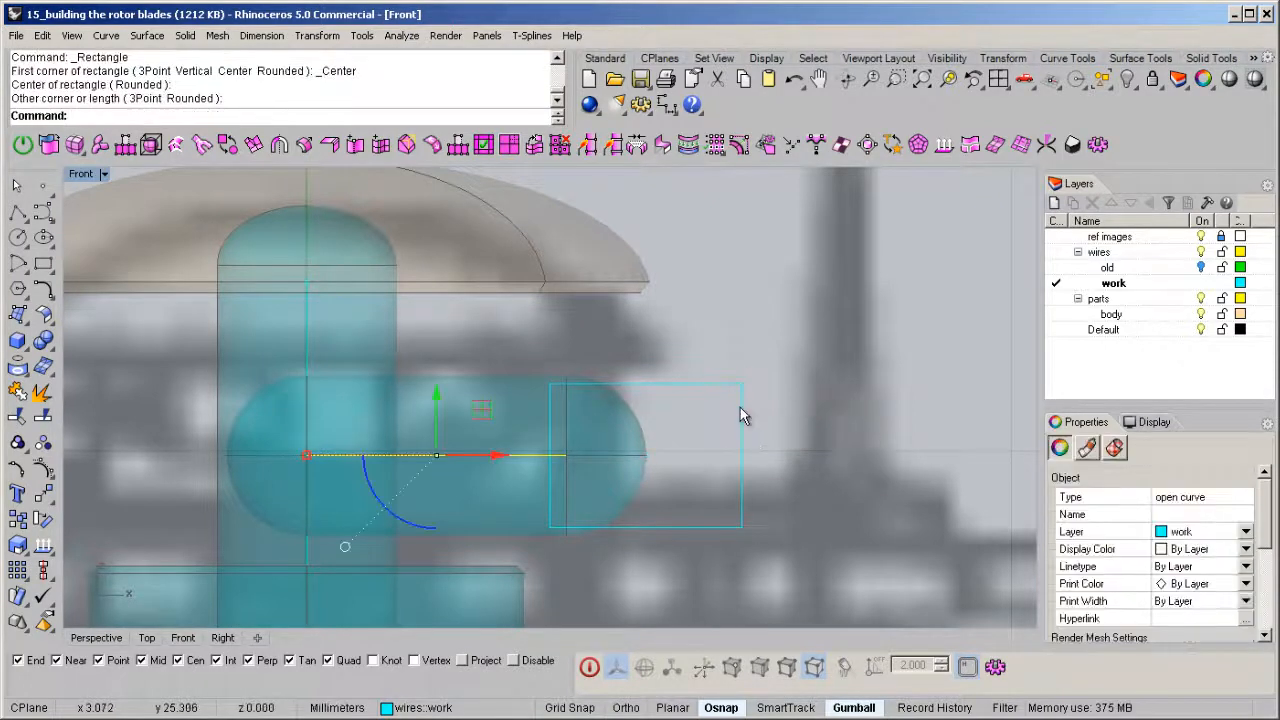
pyautogui.click(741, 410)
pyautogui.moveTo(571, 458); pyautogui.dragTo(543, 462, button='right')
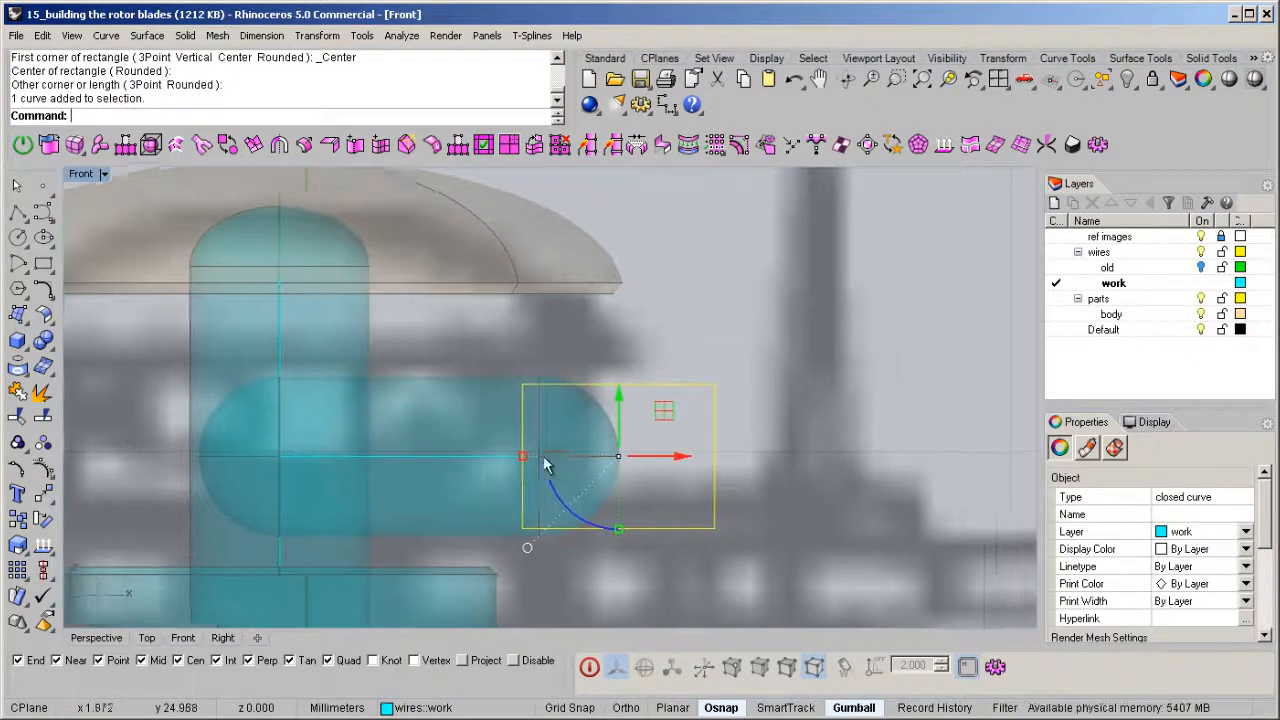
pyautogui.scroll(3, 530, 458)
pyautogui.moveTo(515, 457); pyautogui.dragTo(553, 459)
pyautogui.moveTo(795, 513); pyautogui.dragTo(733, 505, button='right')
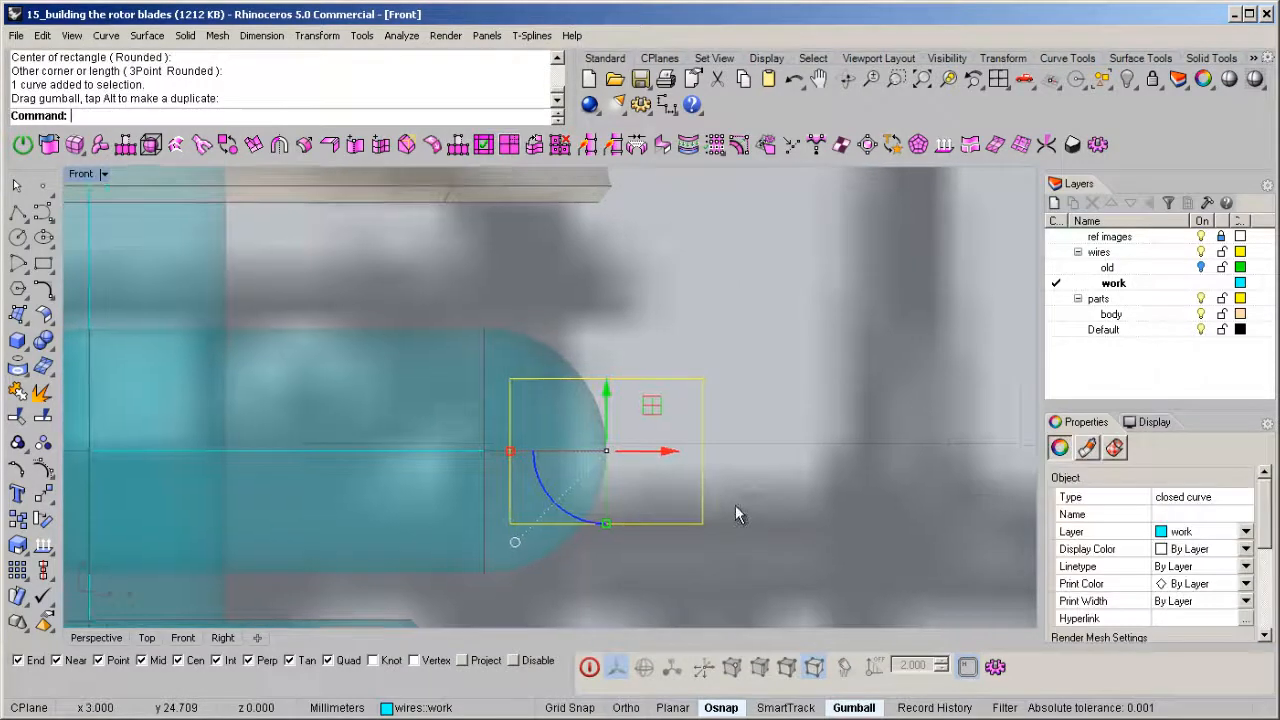
pyautogui.hotkey('ctrl', 'z')
# Step: Duplicate the rectangle as a smaller one, lower its height, and extend it past the original's outer edge
pyautogui.moveTo(461, 456); pyautogui.dragTo(503, 462)
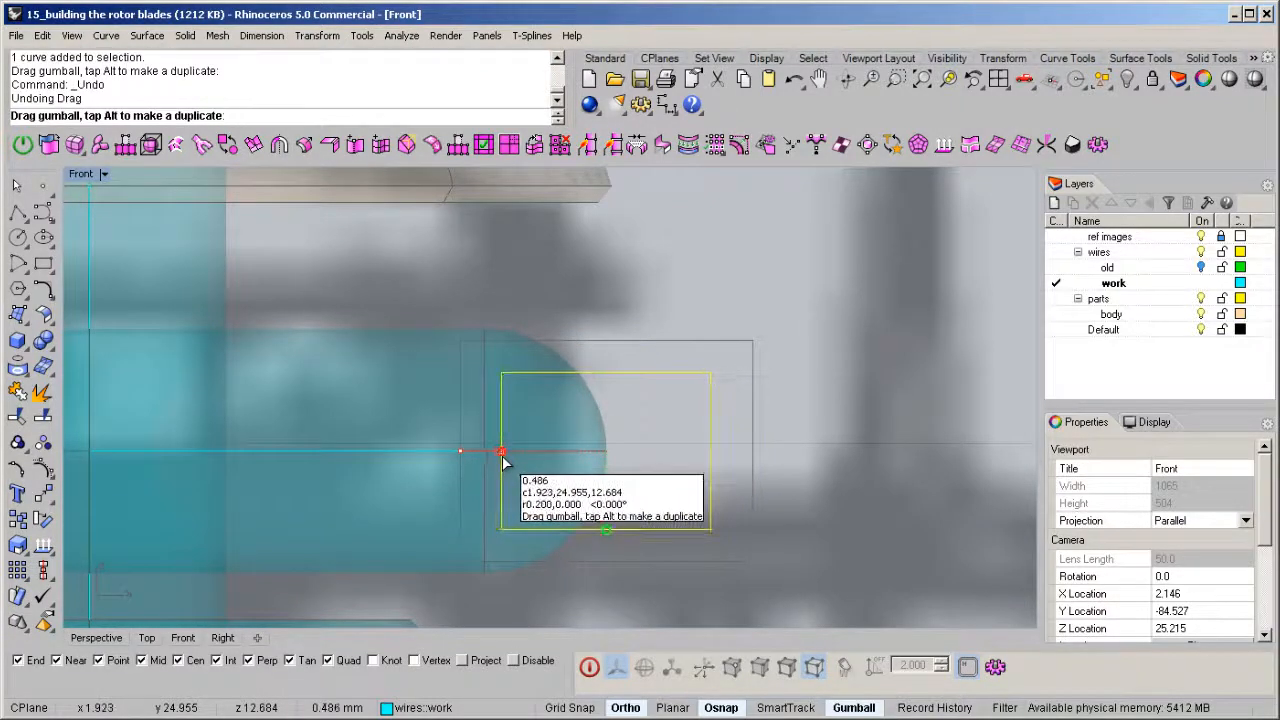
pyautogui.press('Escape')
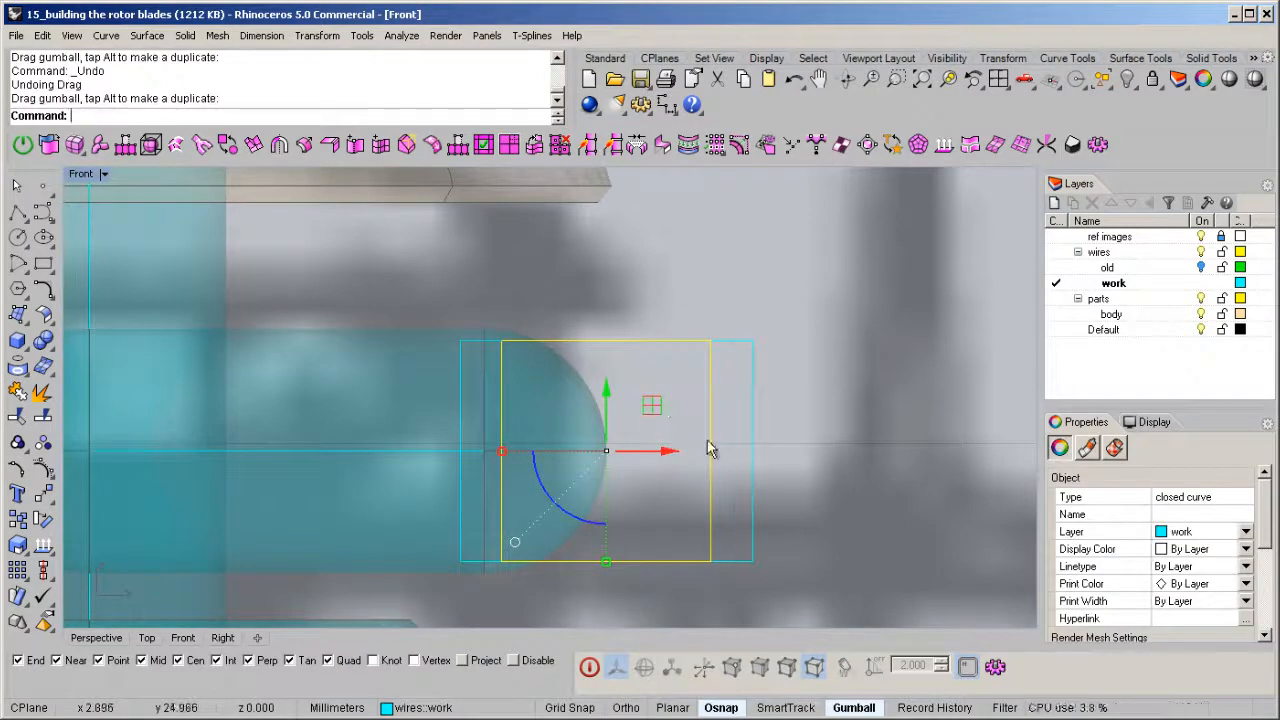
pyautogui.moveTo(607, 564); pyautogui.dragTo(614, 524)
pyautogui.moveTo(651, 526); pyautogui.dragTo(577, 491, button='right')
pyautogui.scroll(-2, 563, 414)
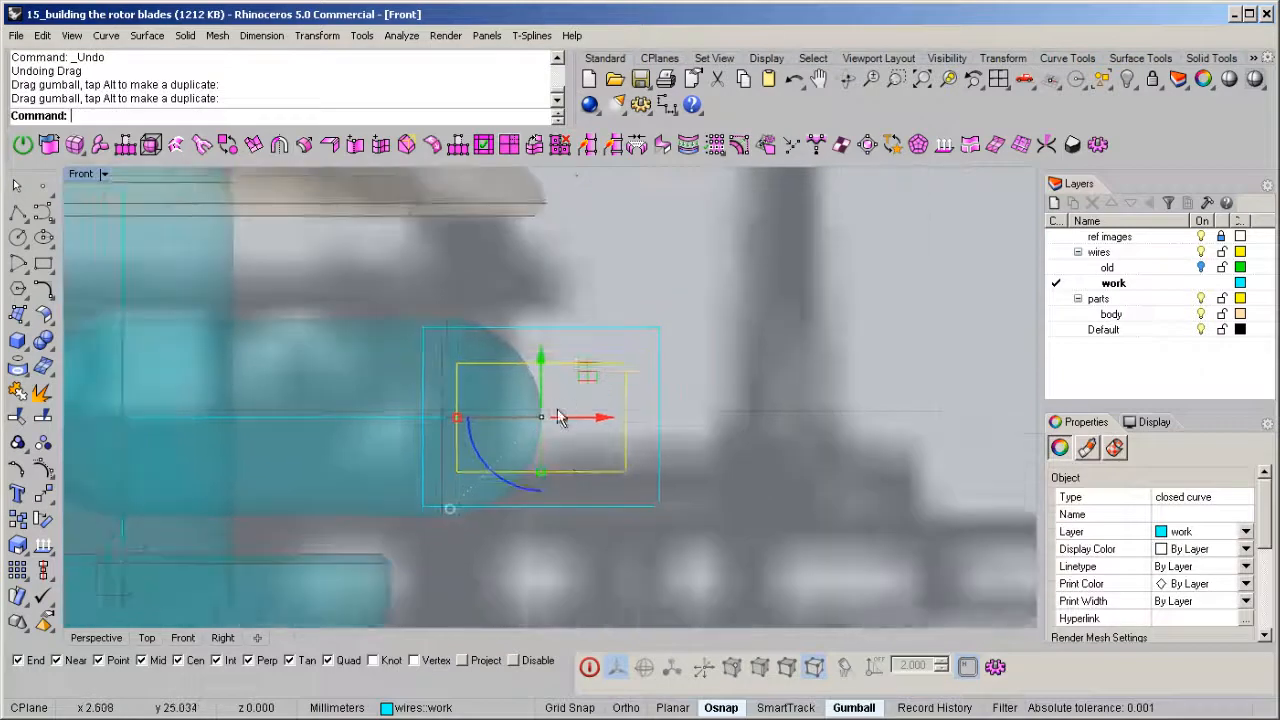
pyautogui.moveTo(563, 414); pyautogui.dragTo(549, 424, button='right')
pyautogui.moveTo(591, 432)
pyautogui.mouseDown()
pyautogui.moveTo(623, 431)
pyautogui.moveTo(596, 433)
pyautogui.mouseUp()
pyautogui.moveTo(447, 431); pyautogui.dragTo(608, 430)
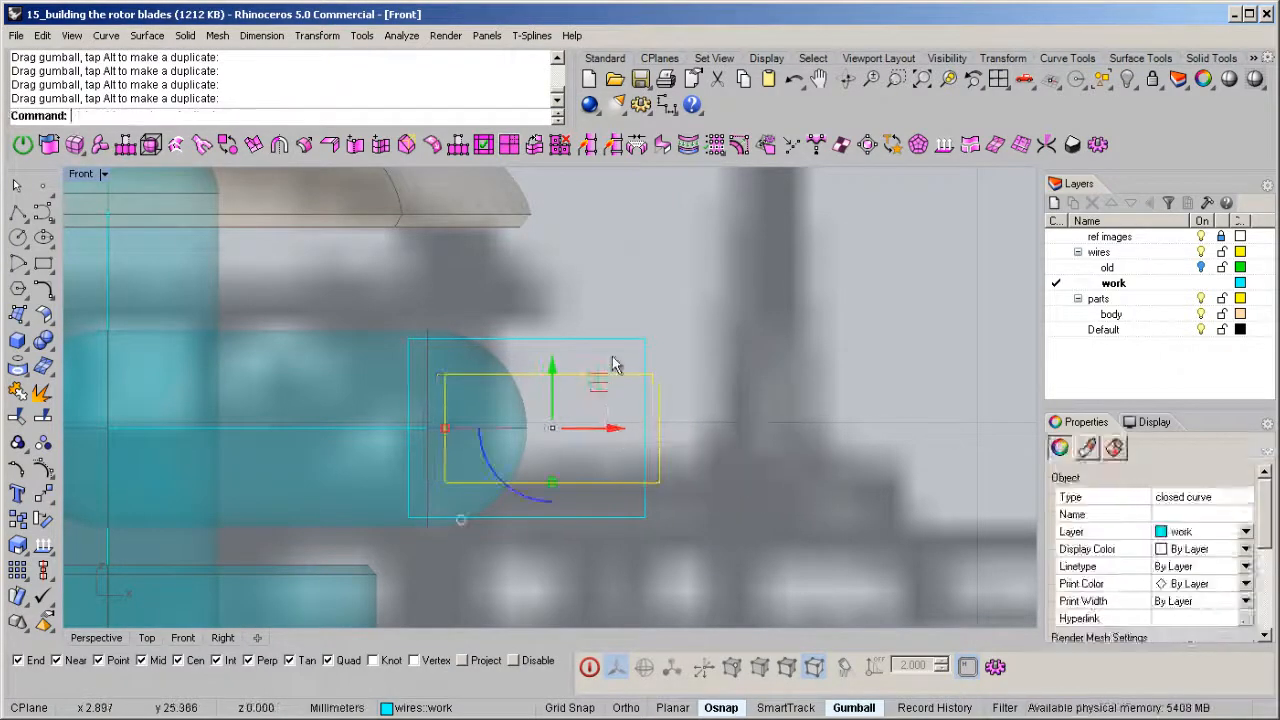
# Step: Trim the two overlapping rectangles against each other and join the remaining curves into one closed C-shaped profile
pyautogui.moveTo(659, 362); pyautogui.dragTo(611, 430)
pyautogui.hotkey('ctrl', 't')
pyautogui.middleClick(645, 437)
pyautogui.click(664, 319)
# Step: Extrude the C-shaped profile to both sides across the horizontal pipe and cap the open ends into a closed solid
pyautogui.doubleClick(82, 175)
pyautogui.moveTo(899, 256); pyautogui.dragTo(757, 296, button='right')
pyautogui.hotkey('ctrl', 'e')
pyautogui.press('alt')
pyautogui.press('alt')
pyautogui.keyDown('alt'); pyautogui.click(757, 306); pyautogui.keyUp('alt')
pyautogui.scroll(5, 754, 288)
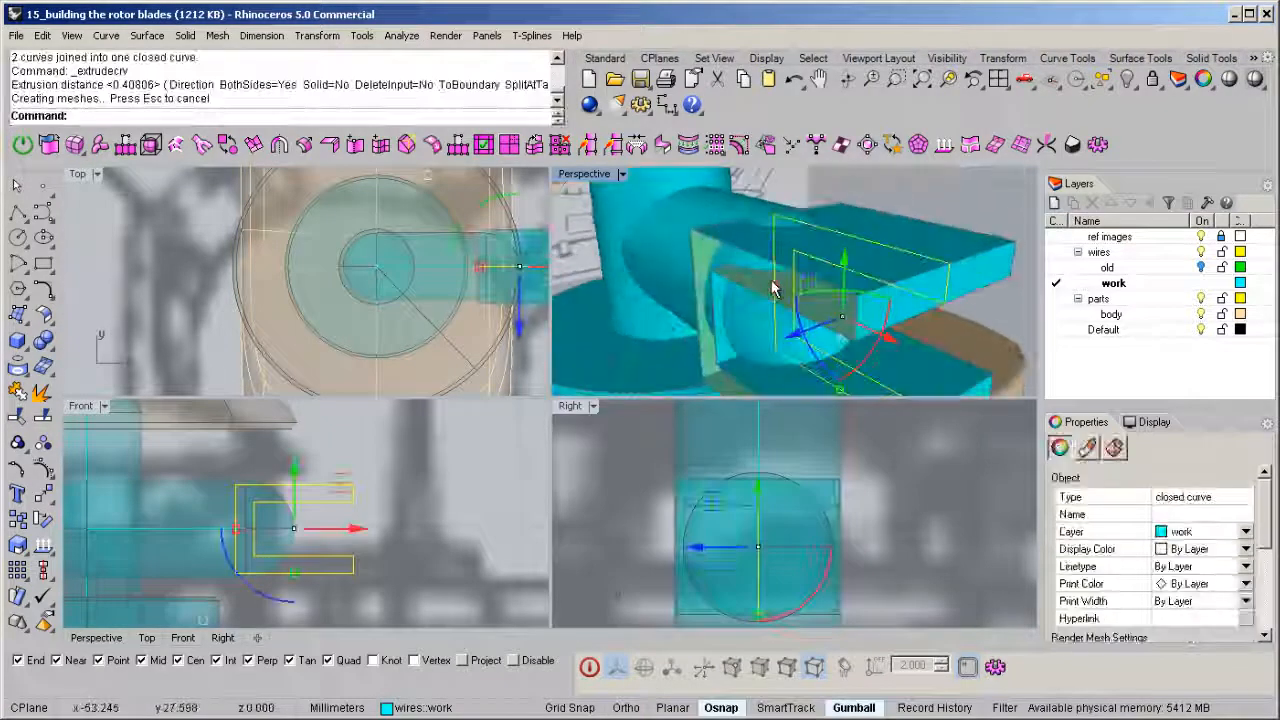
pyautogui.click(910, 243)
pyautogui.hotkey('ctrl', 'shift', 'c')
# Step: Subtract the C-shaped bracket from the horizontal pipe with DeleteInput=No, and delete the pipe tip left inside the bracket
pyautogui.scroll(-5, 913, 242)
pyautogui.moveTo(910, 241); pyautogui.dragTo(618, 208, button='right')
pyautogui.doubleClick(585, 176)
pyautogui.moveTo(609, 286); pyautogui.dragTo(756, 315, button='right')
pyautogui.press('Escape')
pyautogui.click(757, 322)
pyautogui.hotkey('ctrl', 'd')
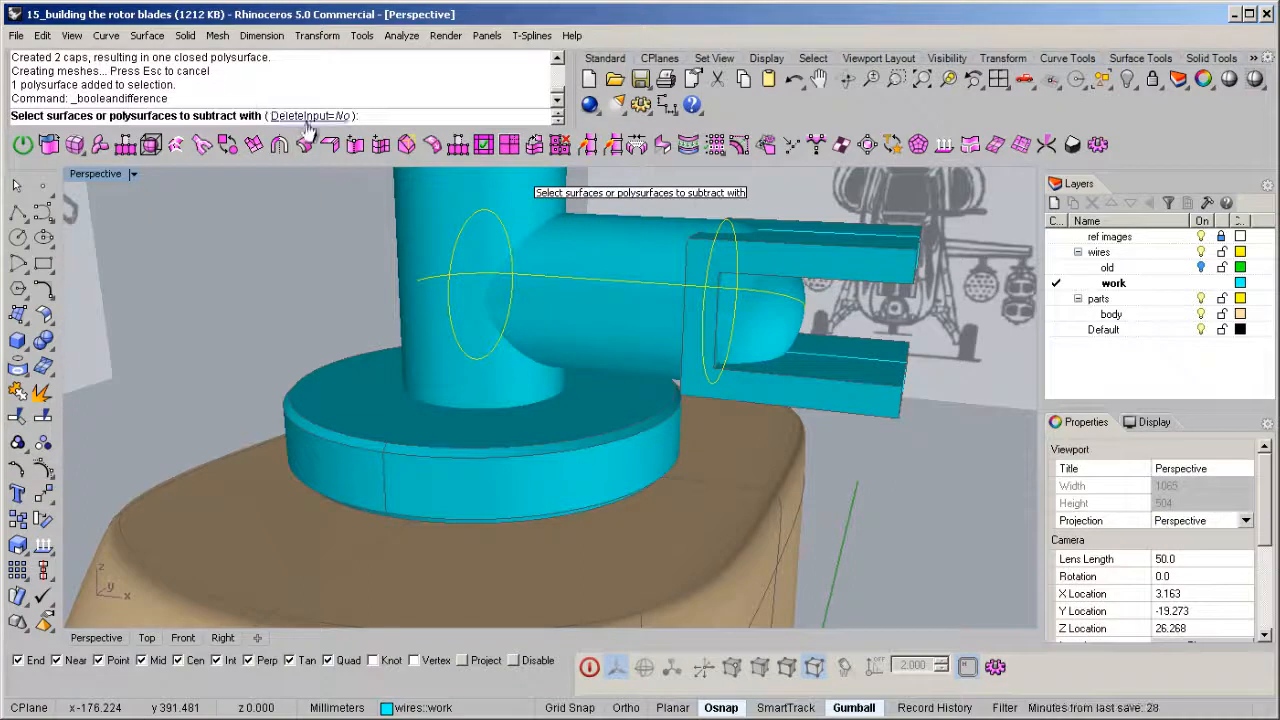
pyautogui.click(835, 280)
pyautogui.press('Return')
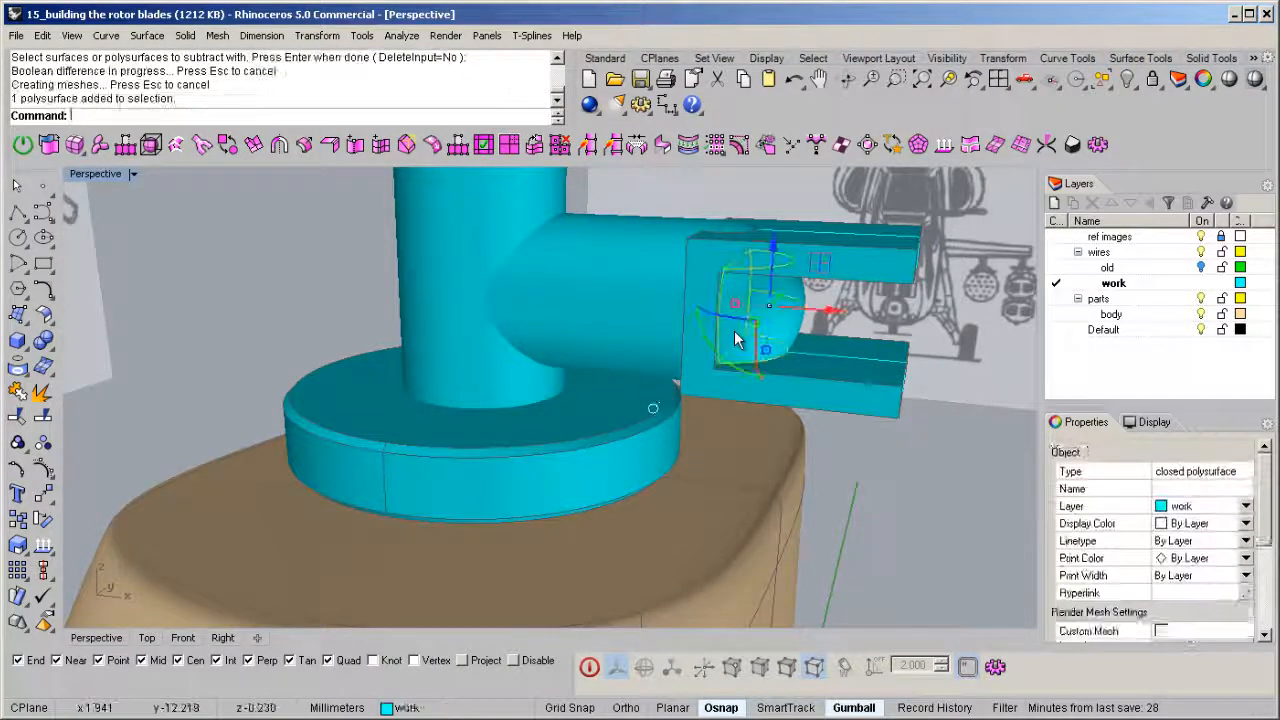
pyautogui.press('Delete')
# Step: Try a 0.2 edge chamfer on the near outer corner of the bracket's upper prong
pyautogui.moveTo(735, 340); pyautogui.dragTo(750, 315, button='right')
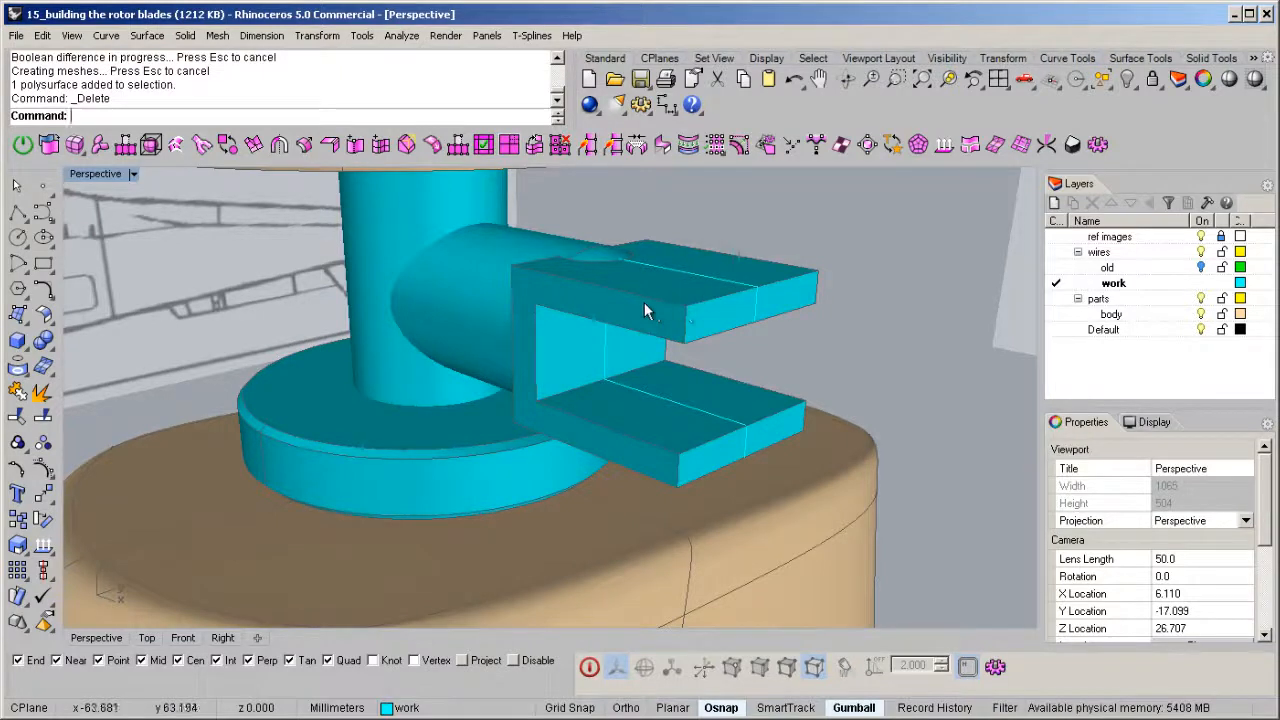
pyautogui.write('Cg')
pyautogui.press('BackSpace')
pyautogui.write('hamferEdge')
pyautogui.press('Return')
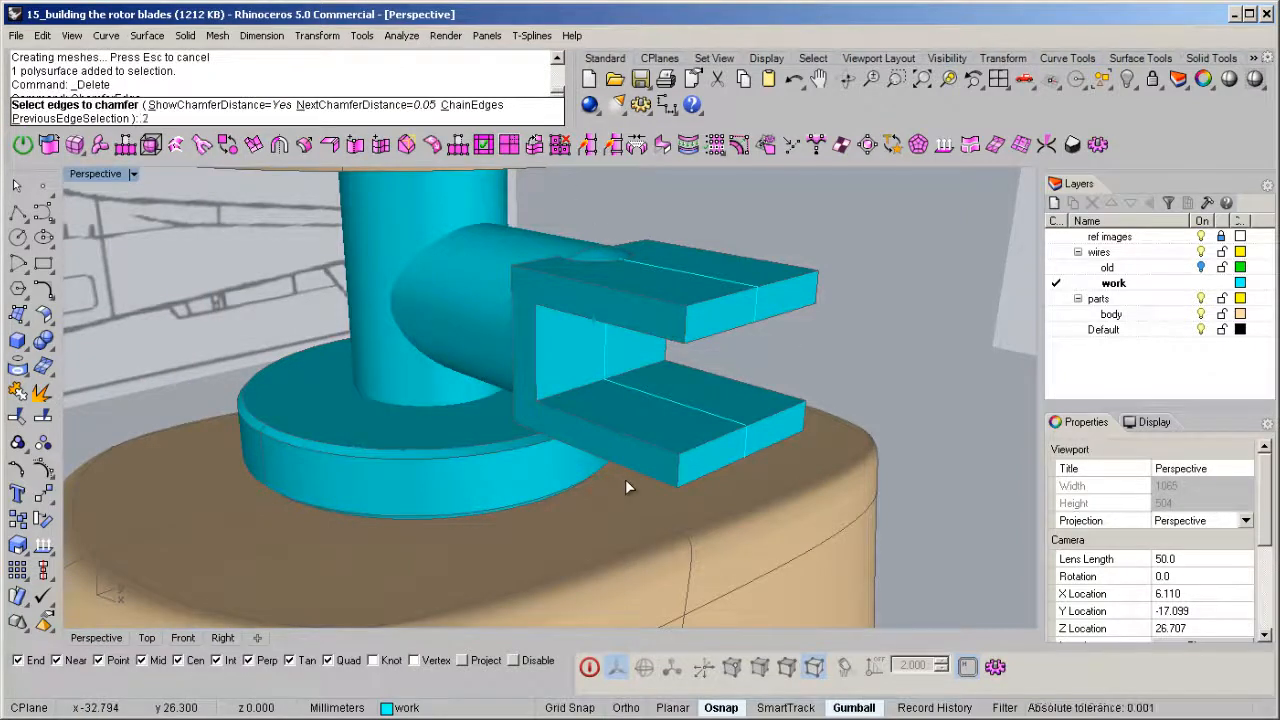
pyautogui.click(688, 330)
pyautogui.press('Return')
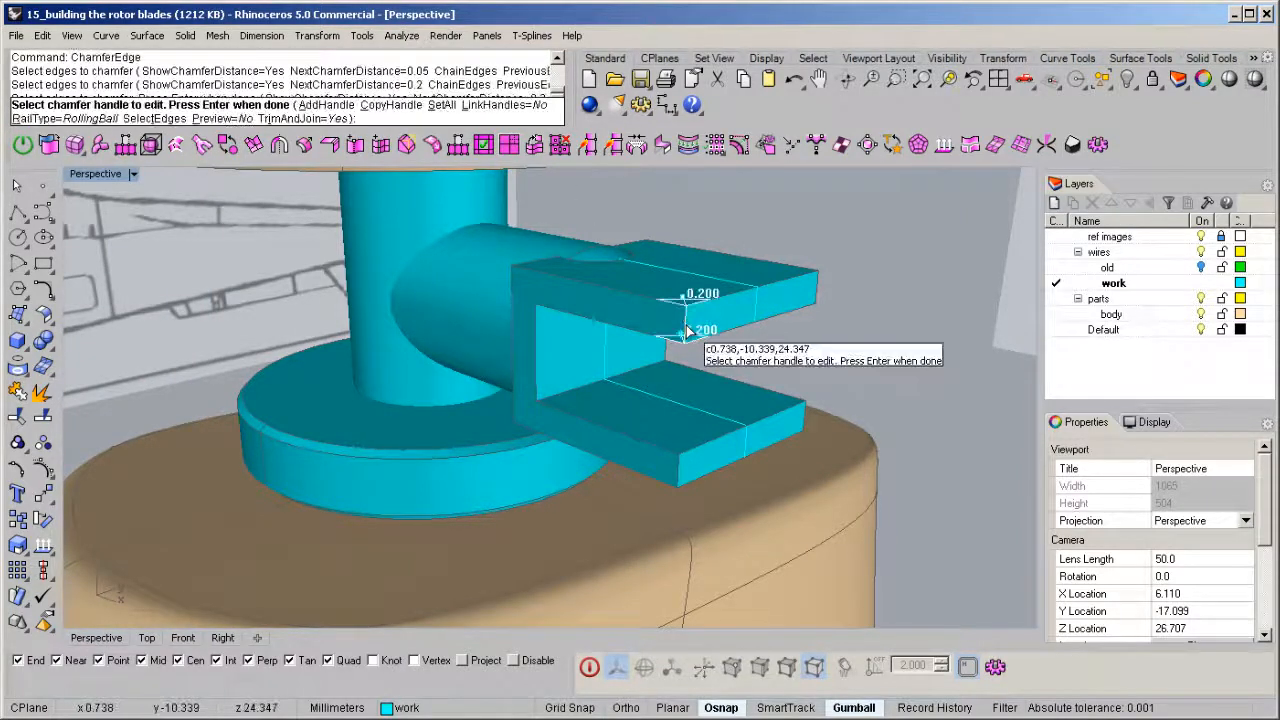
pyautogui.press('Return')
# Step: Chamfer the near outer corner edge of the bracket's upper prong with a distance of 0.4
pyautogui.press('Return')
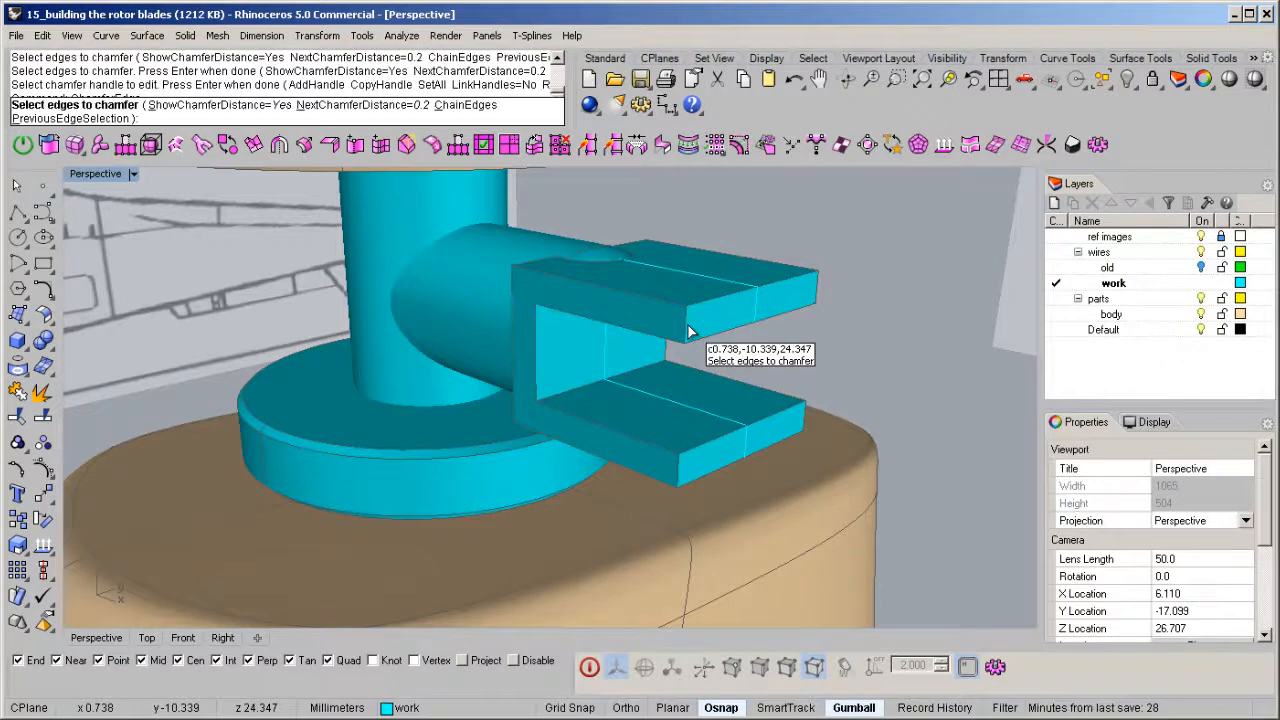
pyautogui.write('.4')
pyautogui.press('Return')
pyautogui.click(688, 325)
pyautogui.press('Return')
pyautogui.press('Return')
# Step: Chamfer the remaining outer corner edges of both bracket prongs with the same 0.4 distance
pyautogui.moveTo(688, 325); pyautogui.dragTo(630, 420, button='right')
pyautogui.press('Return')
pyautogui.click(612, 502)
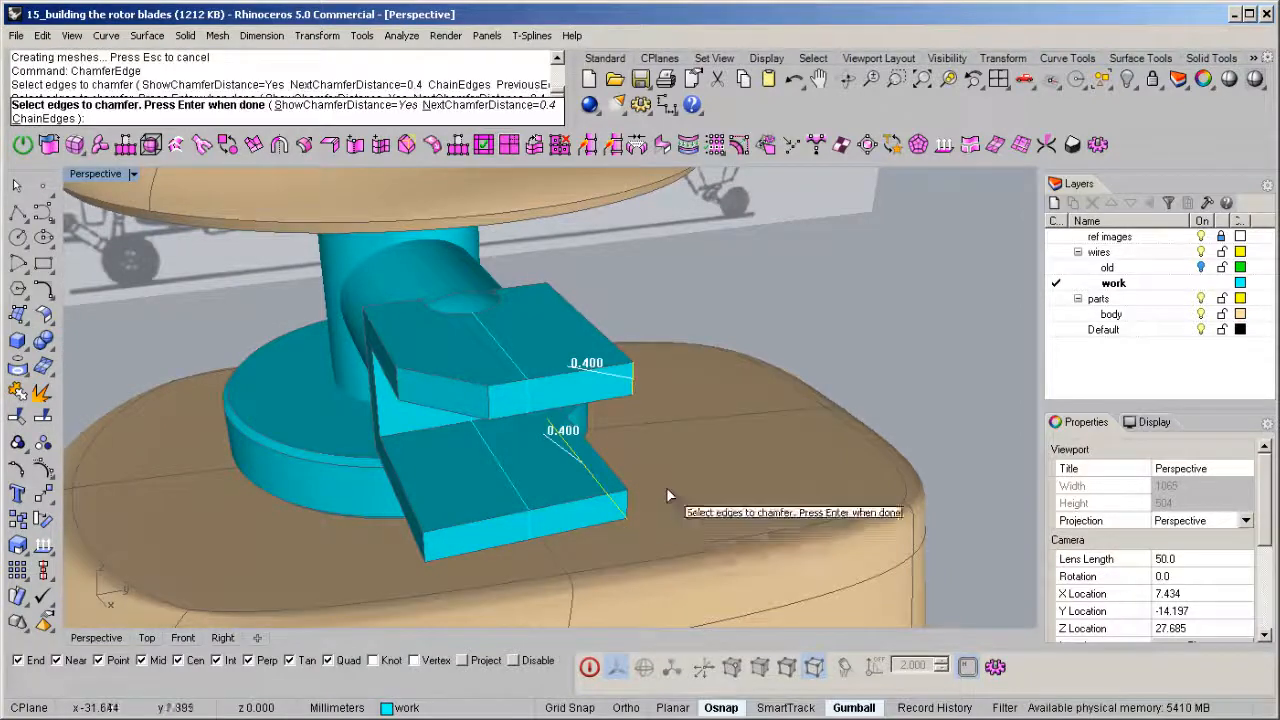
pyautogui.click(503, 513)
pyautogui.press('Return')
# Step: Extract a closed V-direction isocurve around the horizontal pipe, just before the bracket
pyautogui.moveTo(394, 447); pyautogui.dragTo(610, 425, button='right')
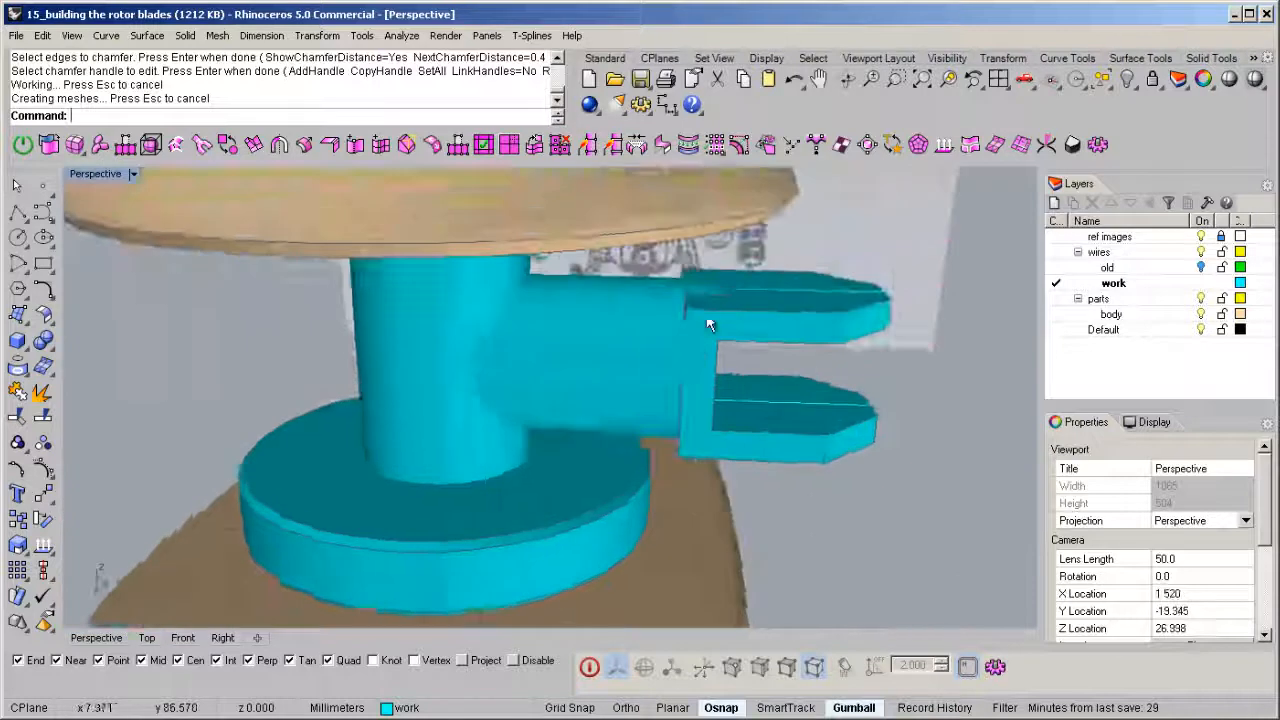
pyautogui.scroll(6, 702, 314)
pyautogui.middleClick(702, 318)
pyautogui.click(752, 343)
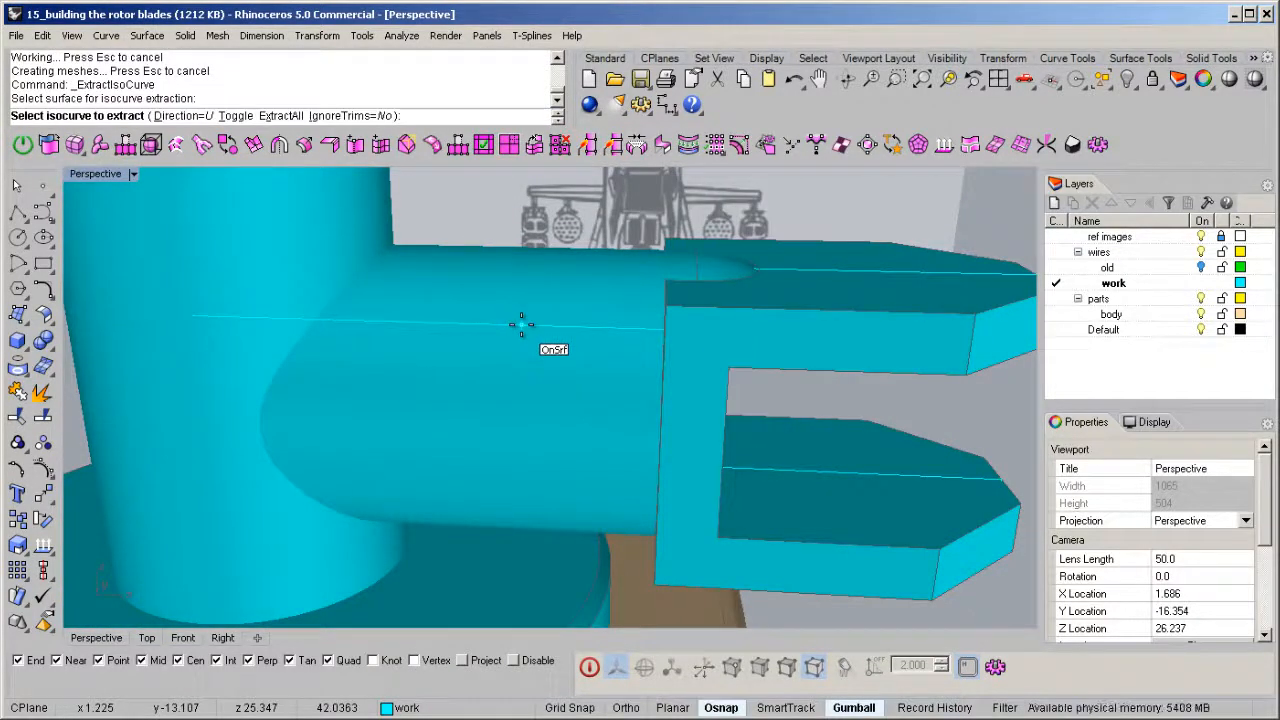
pyautogui.write('t')
pyautogui.press('Return')
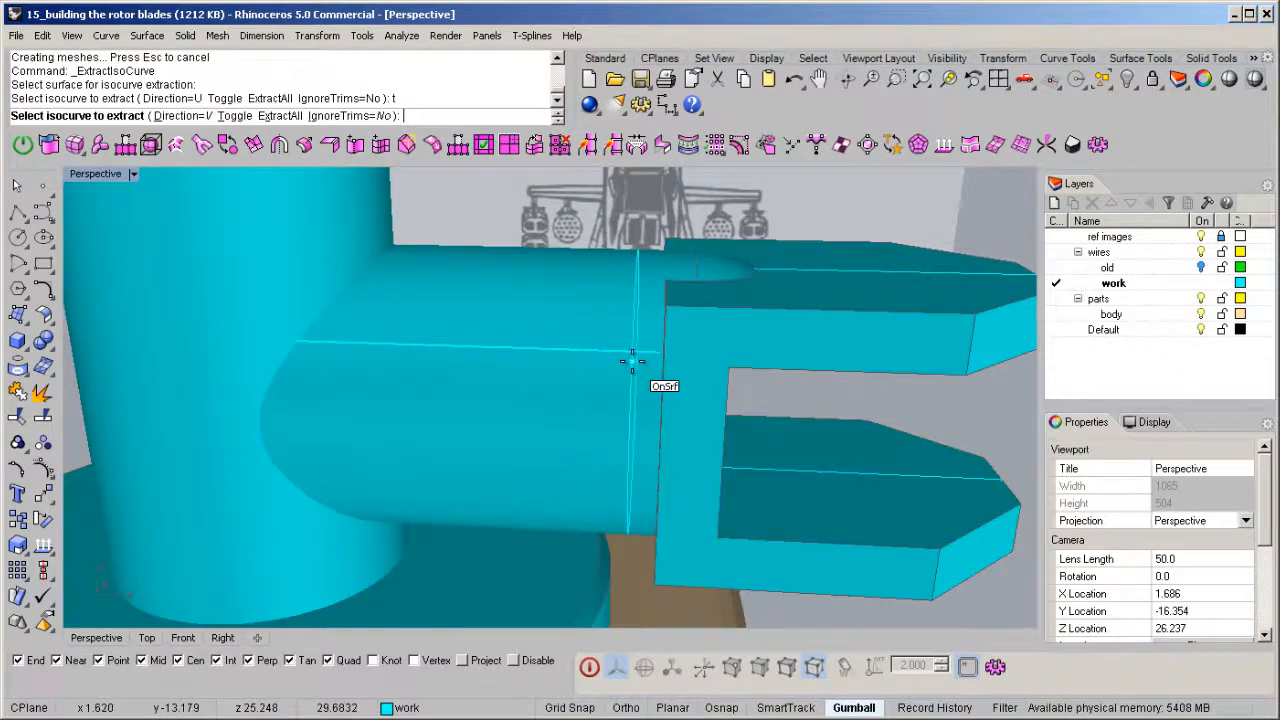
pyautogui.click(632, 362)
pyautogui.press('Return')
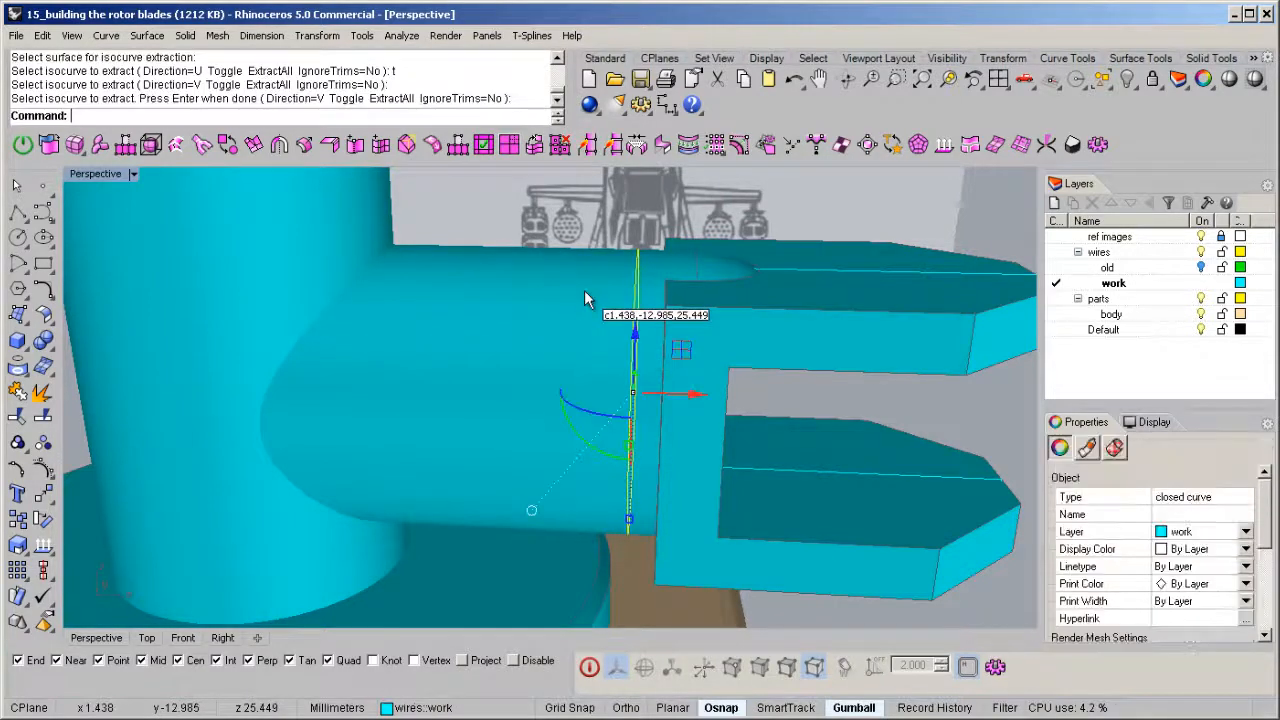
# Step: Create a closed pipe with a radius of about 0.12 along the extracted isocurve, forming a ring around the arm
pyautogui.middleClick(584, 290)
pyautogui.click(636, 320)
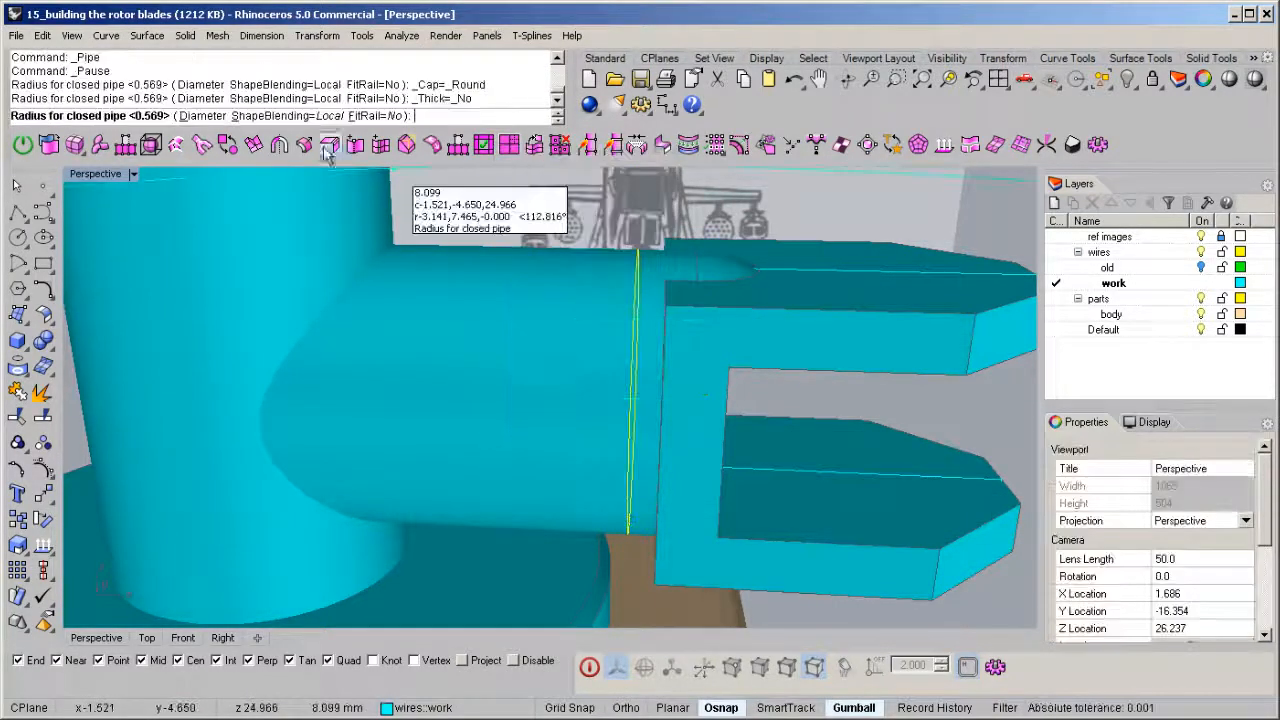
pyautogui.click(625, 357)
pyautogui.rightClick(628, 362)
pyautogui.rightClick(628, 362)
pyautogui.moveTo(629, 361); pyautogui.dragTo(578, 361, button='right')
pyautogui.rightClick(578, 361)
pyautogui.click(488, 235)
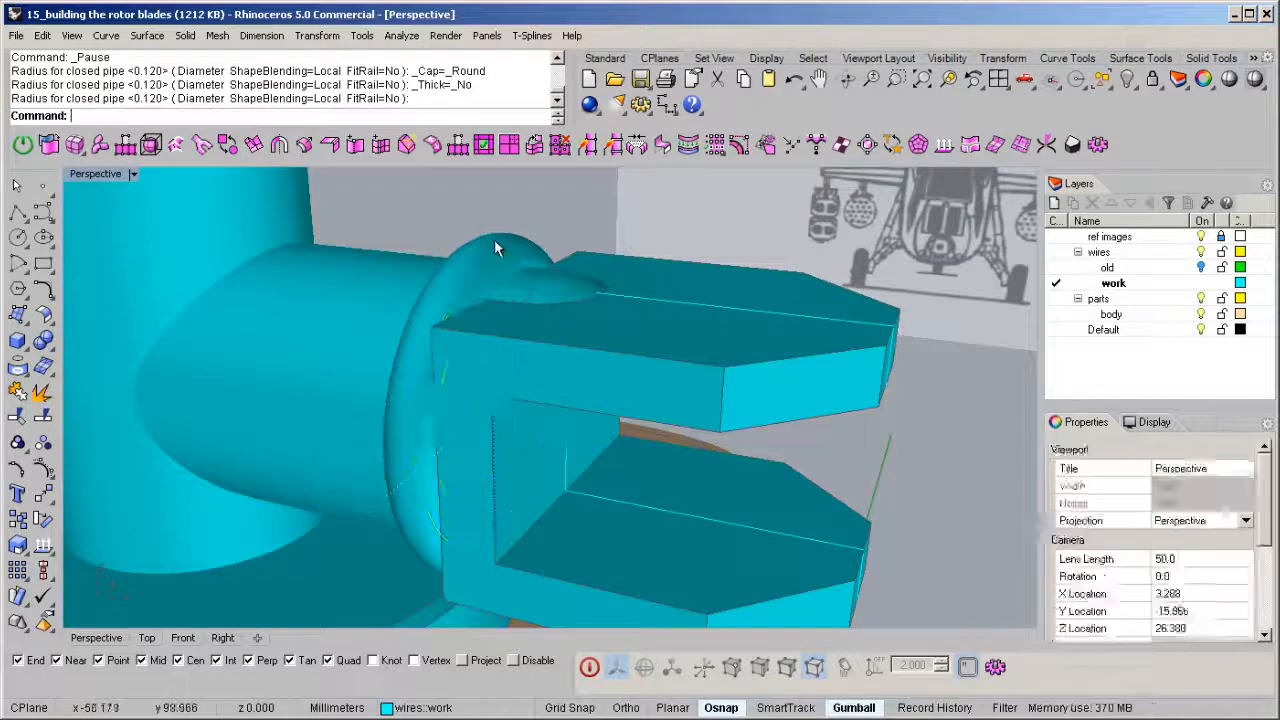
pyautogui.click(514, 246)
pyautogui.moveTo(514, 247); pyautogui.dragTo(558, 281, button='right')
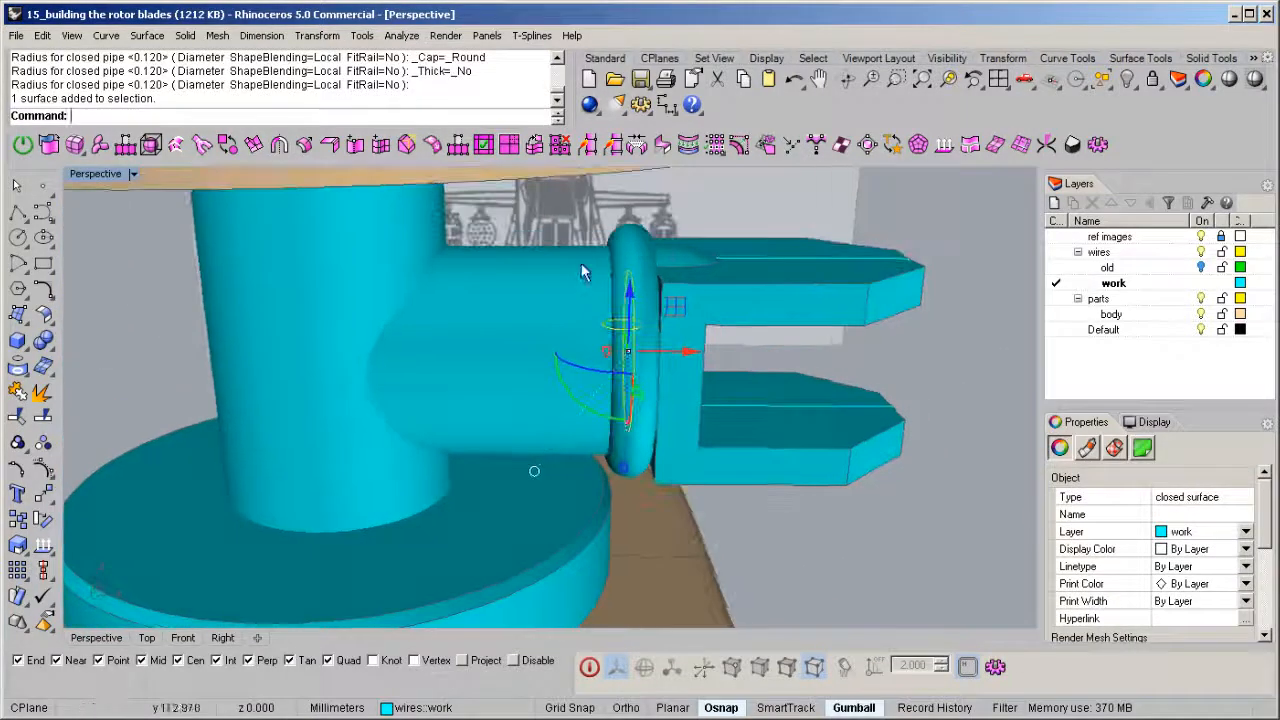
# Step: Create a solid tube on the upper prong, centred on its midline near the outer end with only Near snap, extending both ways; restore the snaps
pyautogui.moveTo(620, 430); pyautogui.dragTo(433, 378, button='right')
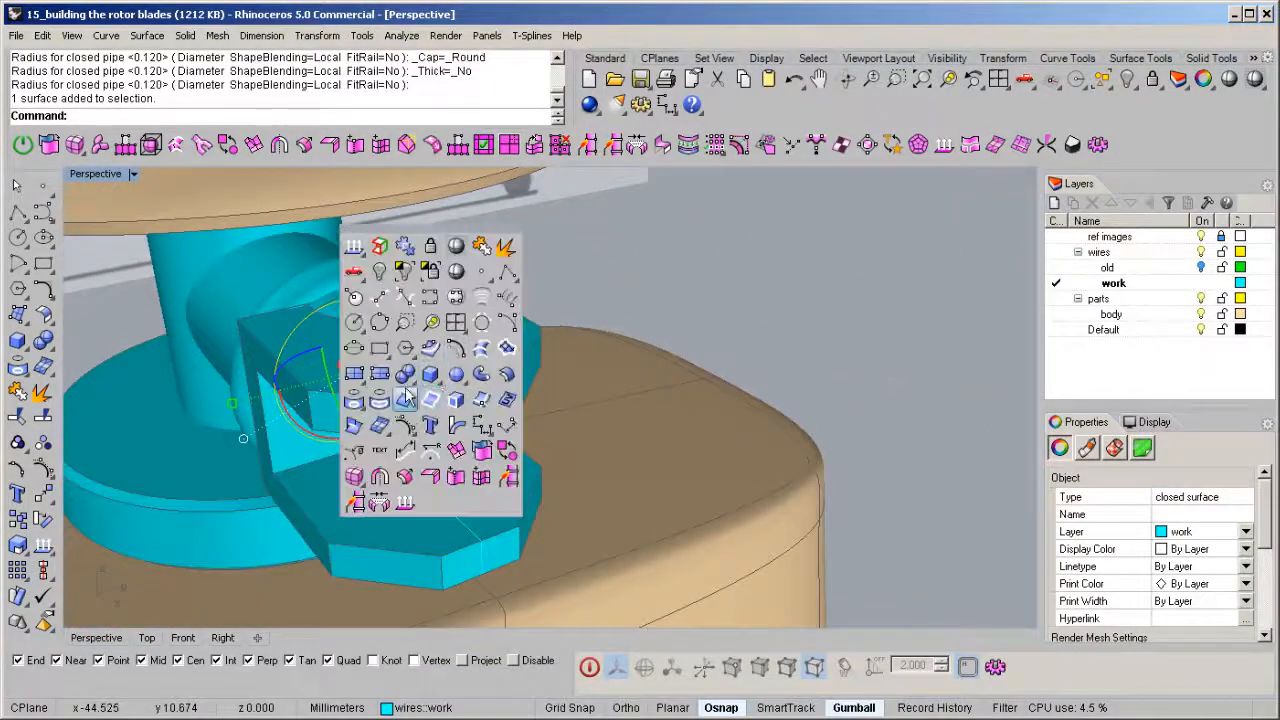
pyautogui.click(430, 383)
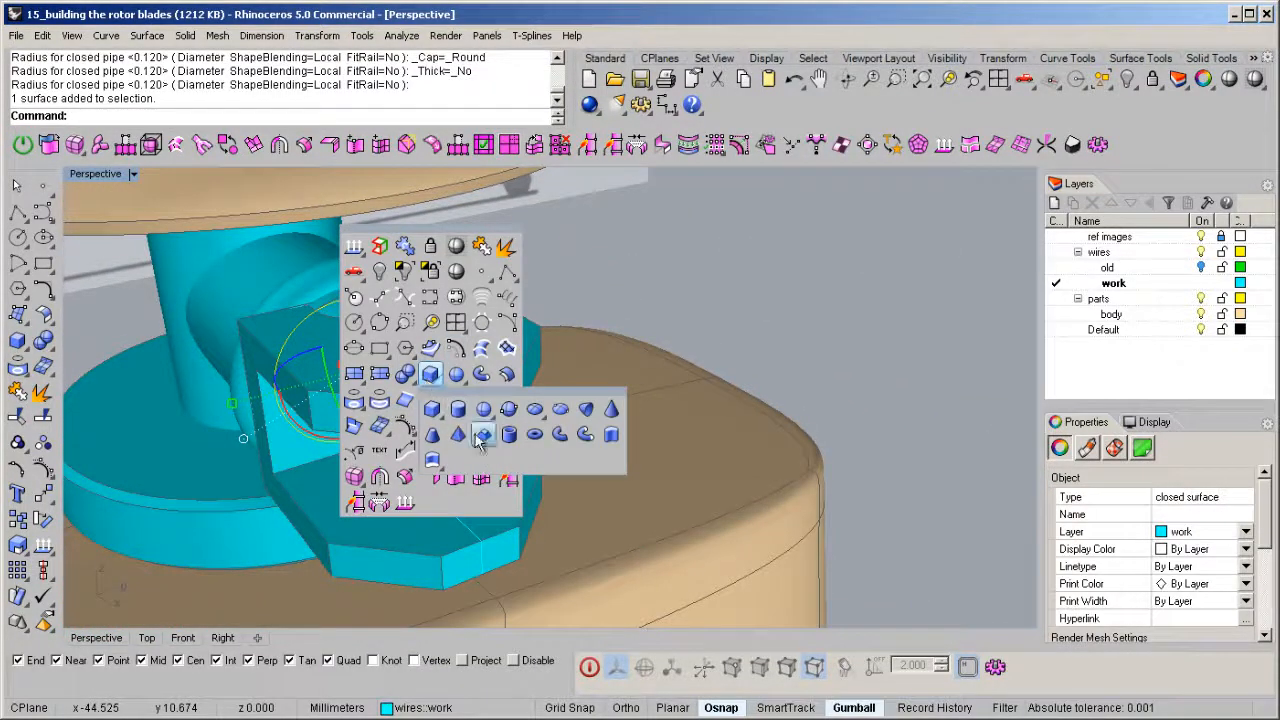
pyautogui.click(509, 434)
pyautogui.scroll(8, 603, 426)
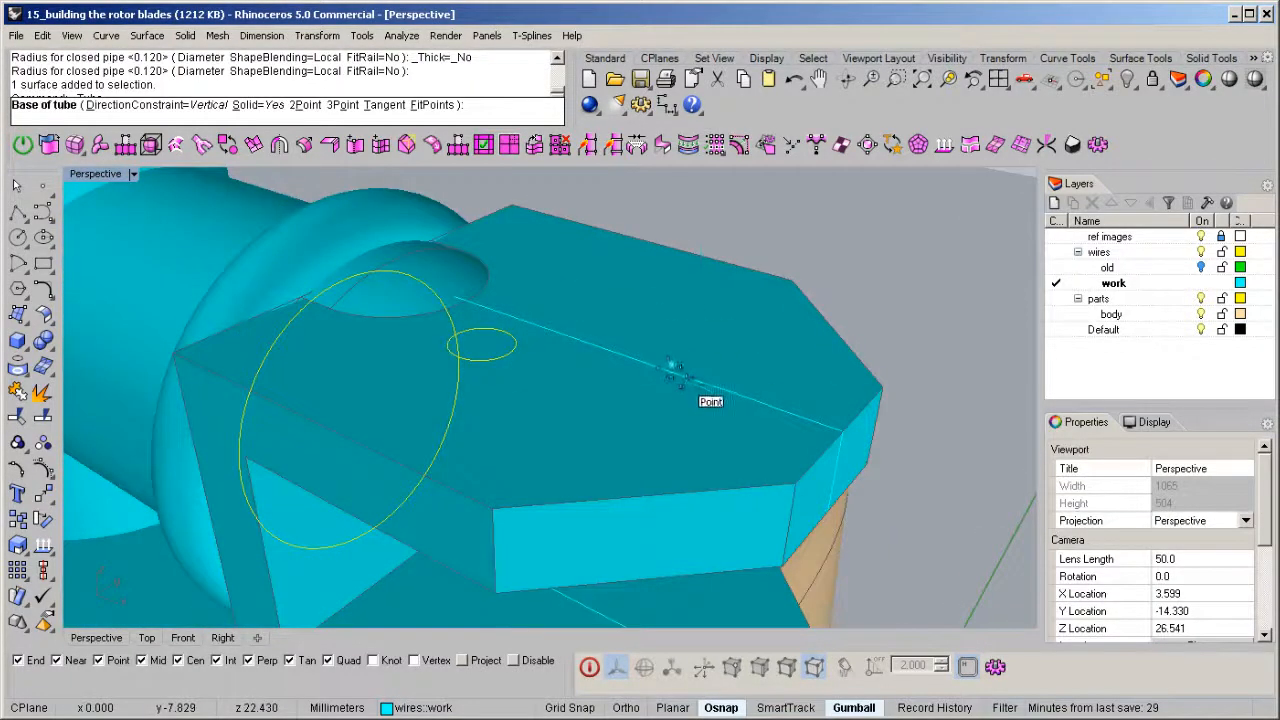
pyautogui.rightClick(73, 664)
pyautogui.click(694, 376)
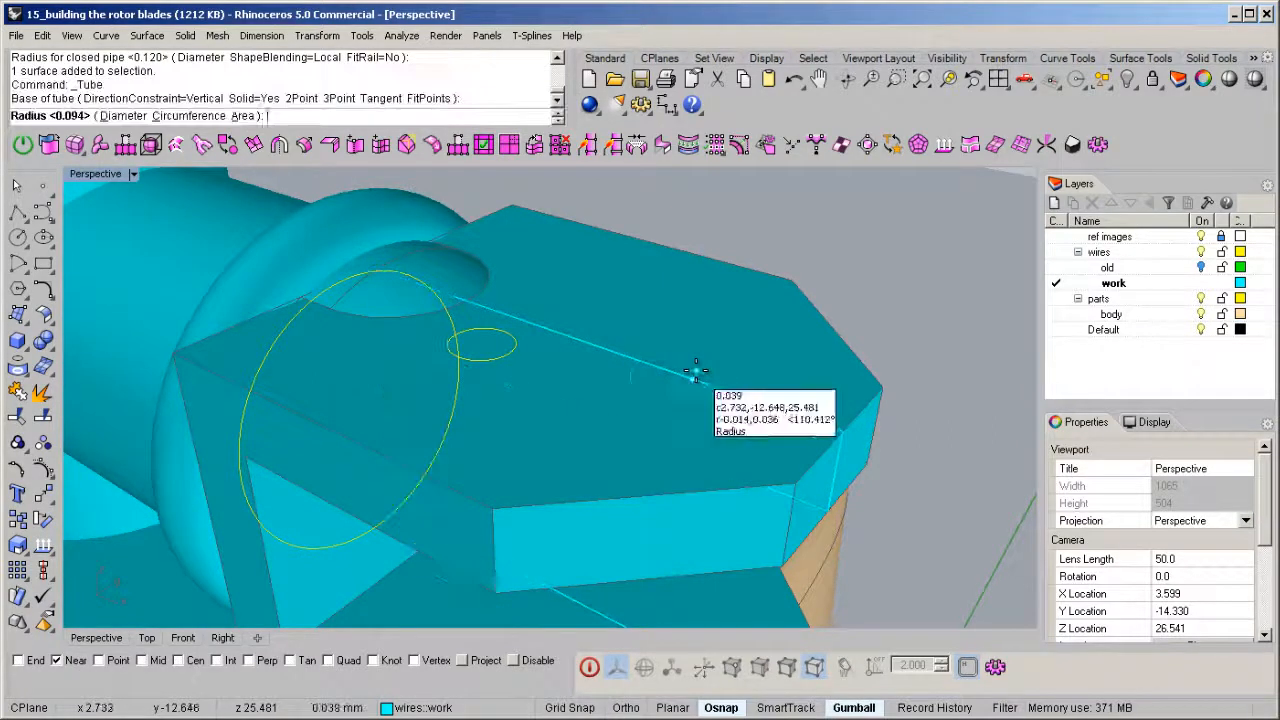
pyautogui.click(748, 341)
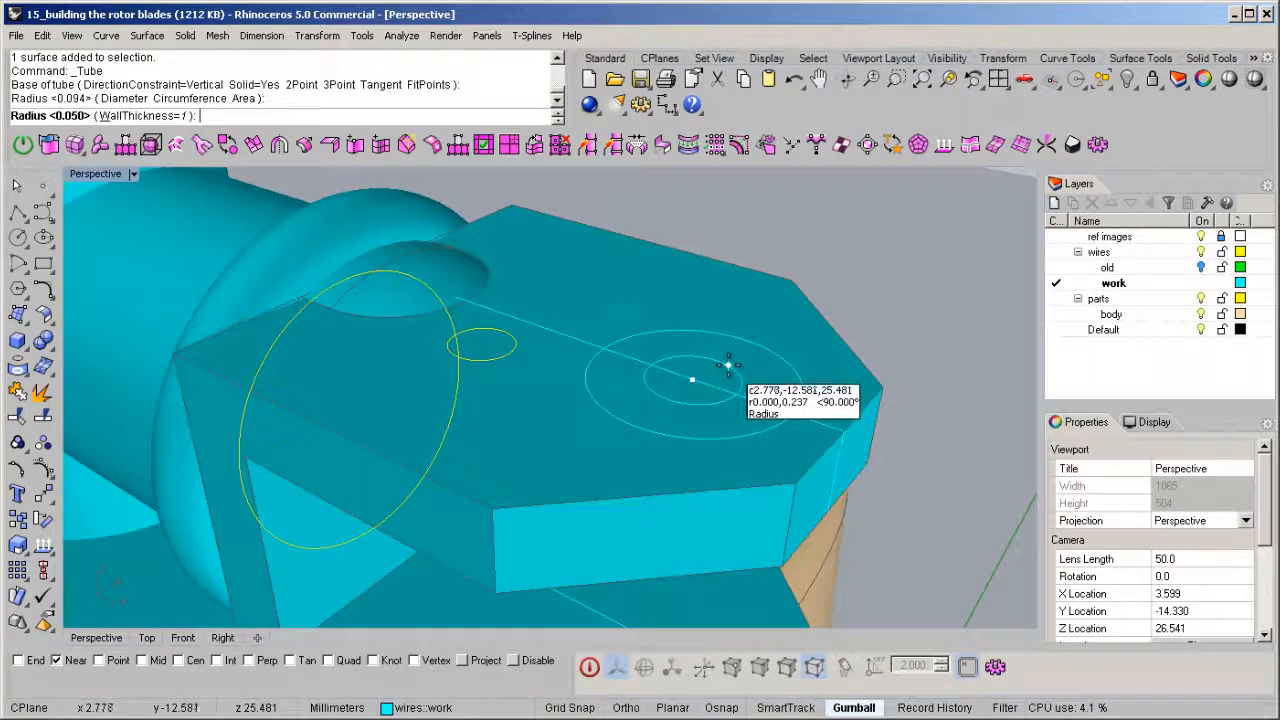
pyautogui.click(728, 366)
pyautogui.click(735, 352)
pyautogui.moveTo(719, 356); pyautogui.dragTo(749, 303, button='right')
pyautogui.press('Escape')
pyautogui.scroll(3, 746, 320)
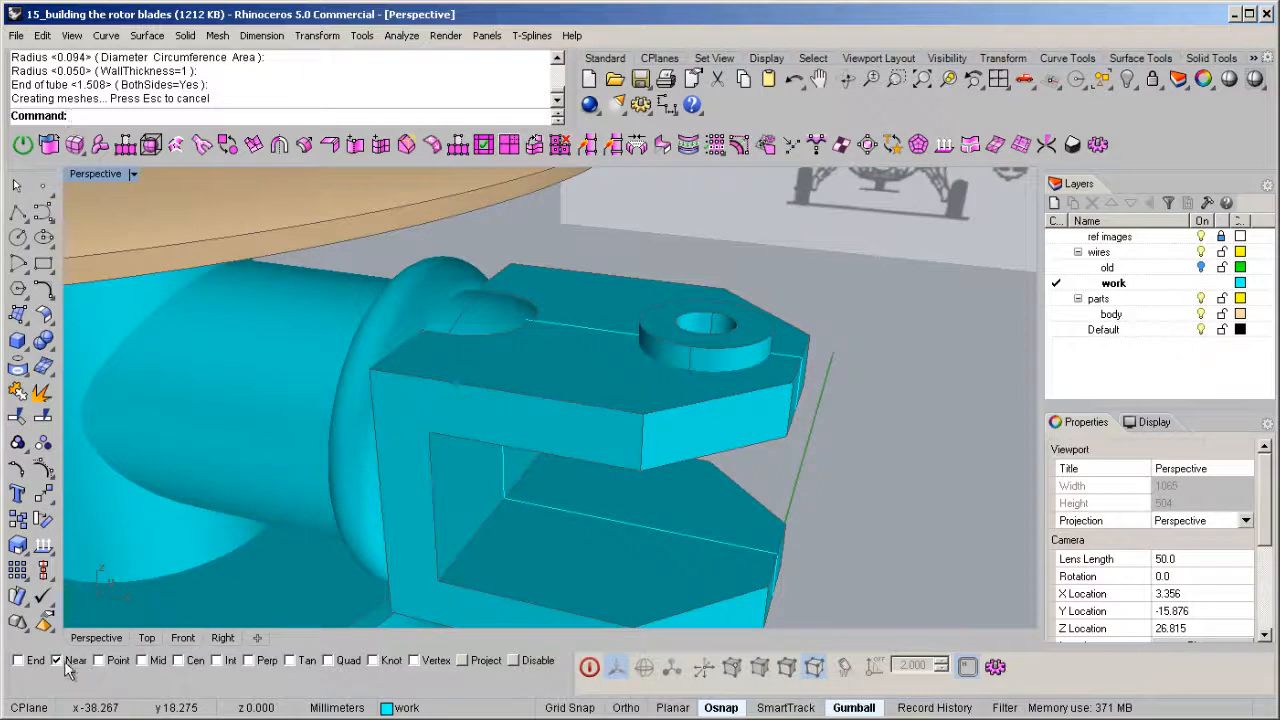
pyautogui.scroll(-5, 594, 378)
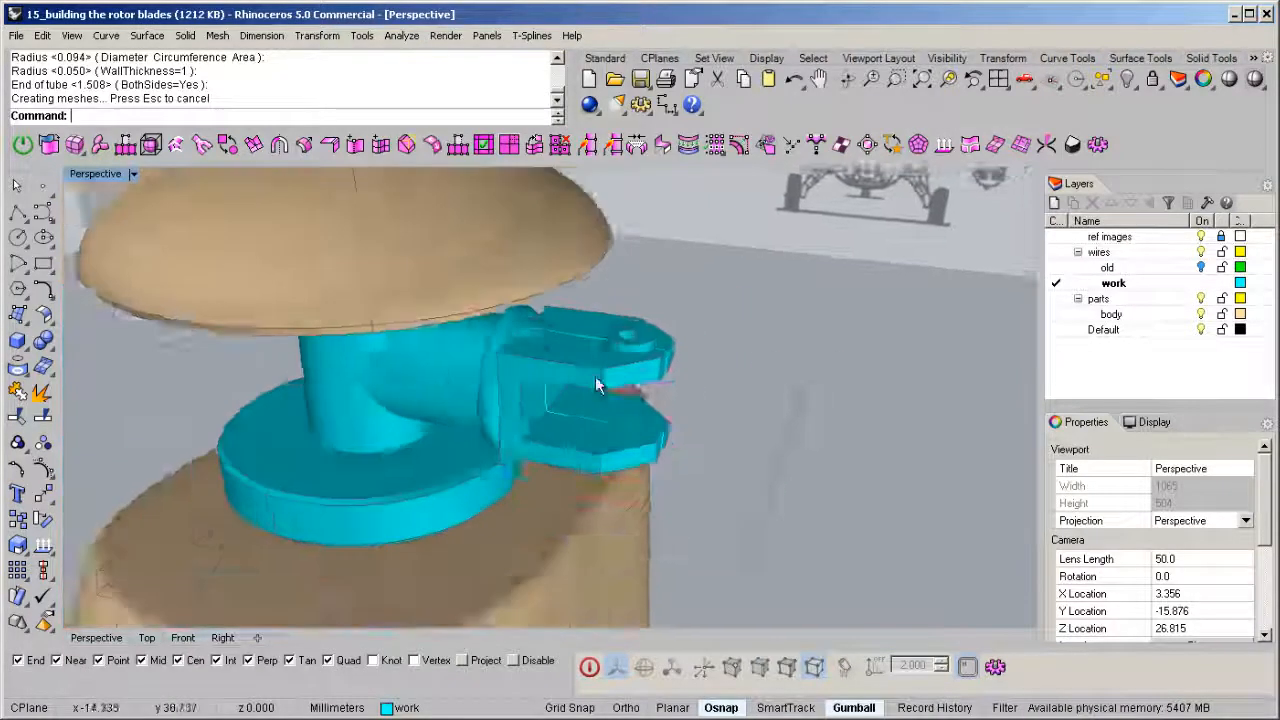
# Step: Delete the leftover C-shaped profile curve from the bracket
pyautogui.moveTo(594, 378); pyautogui.dragTo(722, 308, button='right')
pyautogui.scroll(4, 599, 362)
pyautogui.click(596, 366)
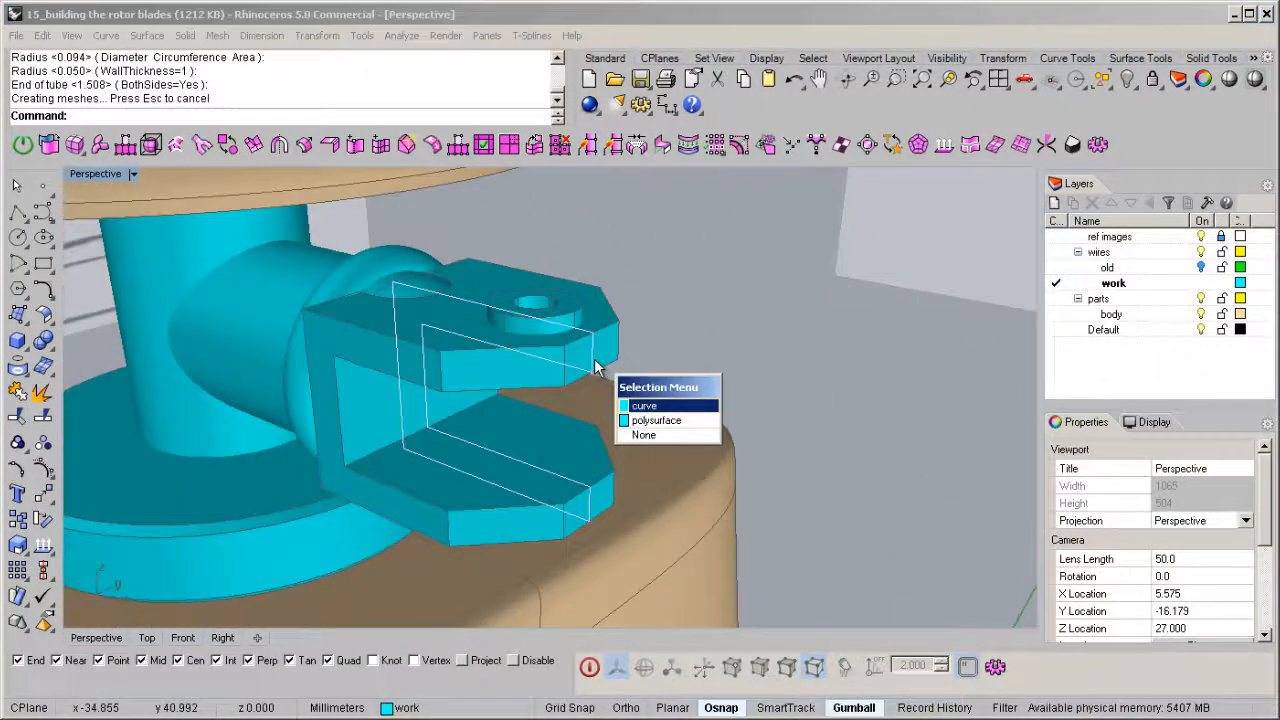
pyautogui.press('Delete')
pyautogui.moveTo(593, 358); pyautogui.dragTo(648, 347, button='right')
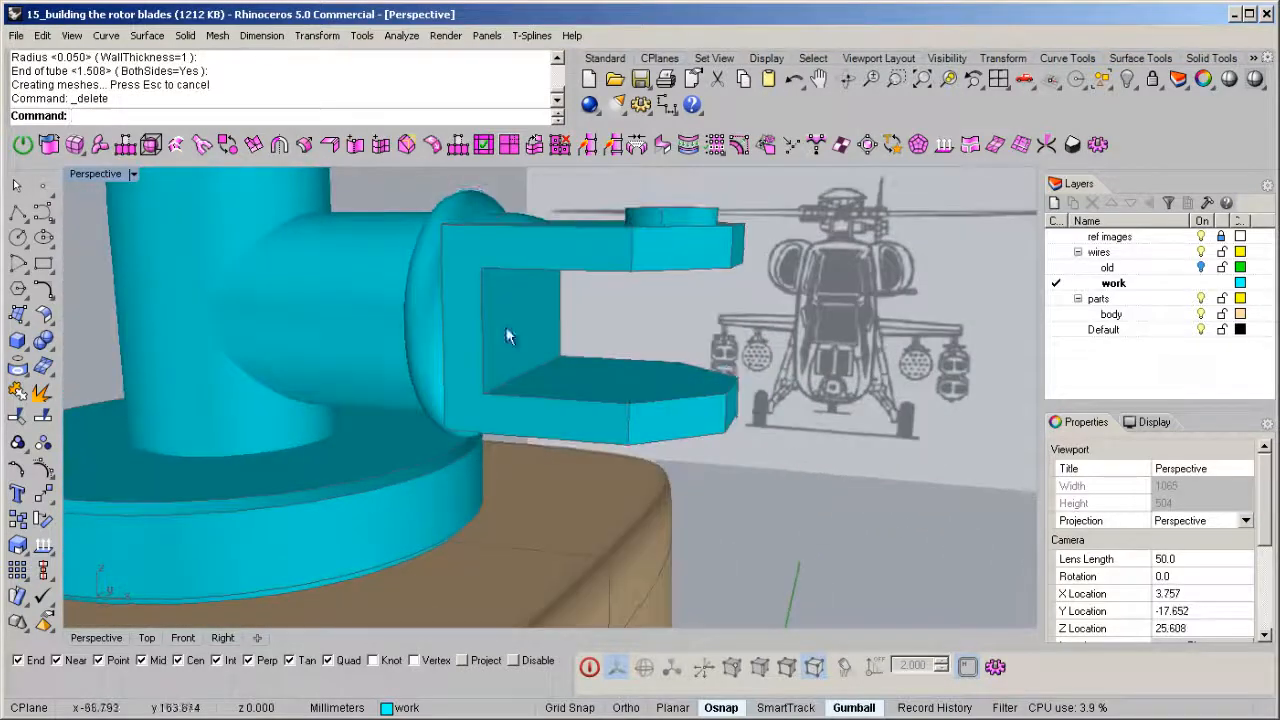
# Step: Move the arm's centre line outward along the arm so it extends into the bracket opening
pyautogui.doubleClick(78, 178)
pyautogui.scroll(3, 202, 573)
pyautogui.click(189, 533)
pyautogui.click(245, 590)
pyautogui.moveTo(190, 533); pyautogui.dragTo(218, 532)
pyautogui.moveTo(686, 375); pyautogui.dragTo(825, 280, button='right')
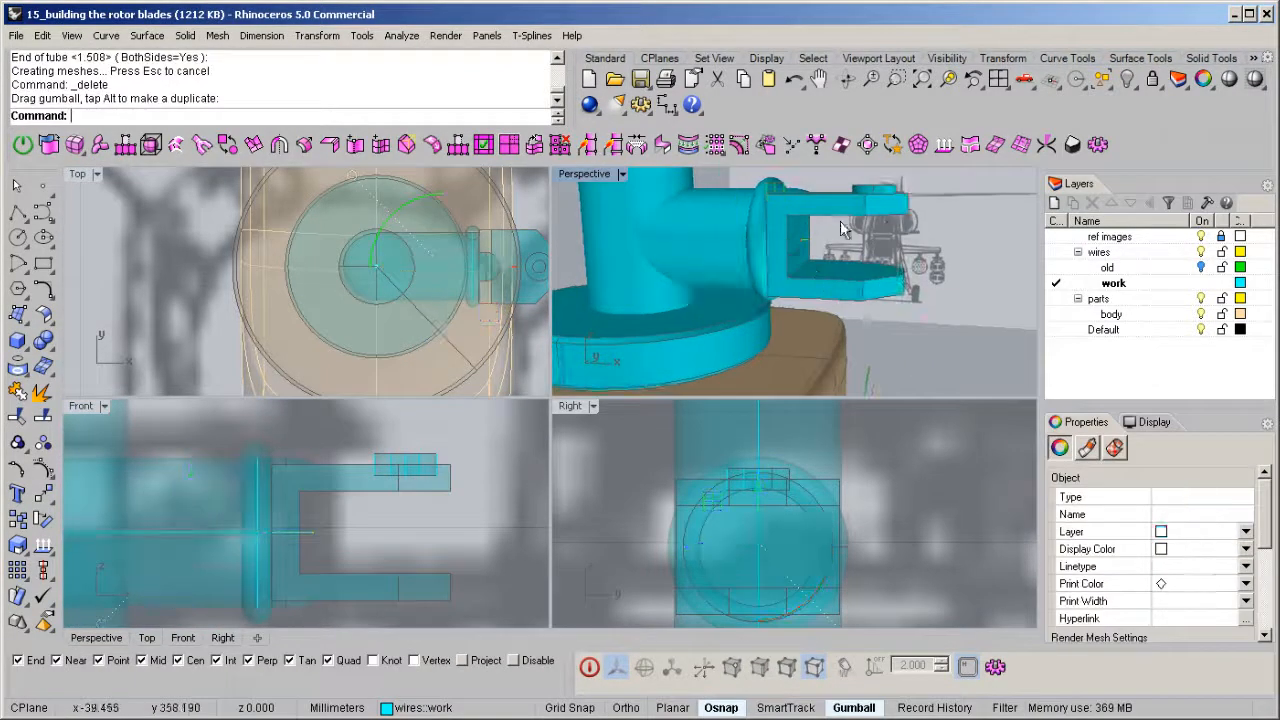
pyautogui.press('Escape')
# Step: Place a point object at the outer end of the arm's centre line, inside the bracket opening
pyautogui.moveTo(889, 229); pyautogui.dragTo(742, 238, button='right')
pyautogui.middleClick(742, 240)
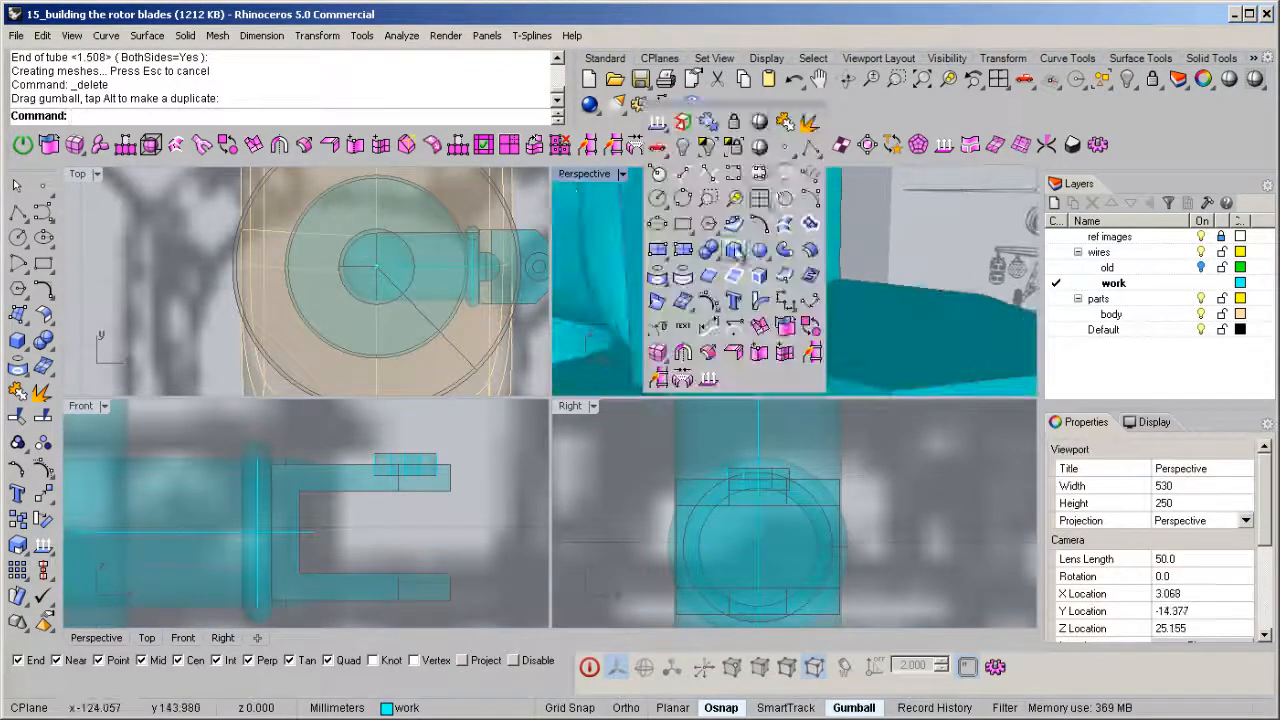
pyautogui.click(785, 148)
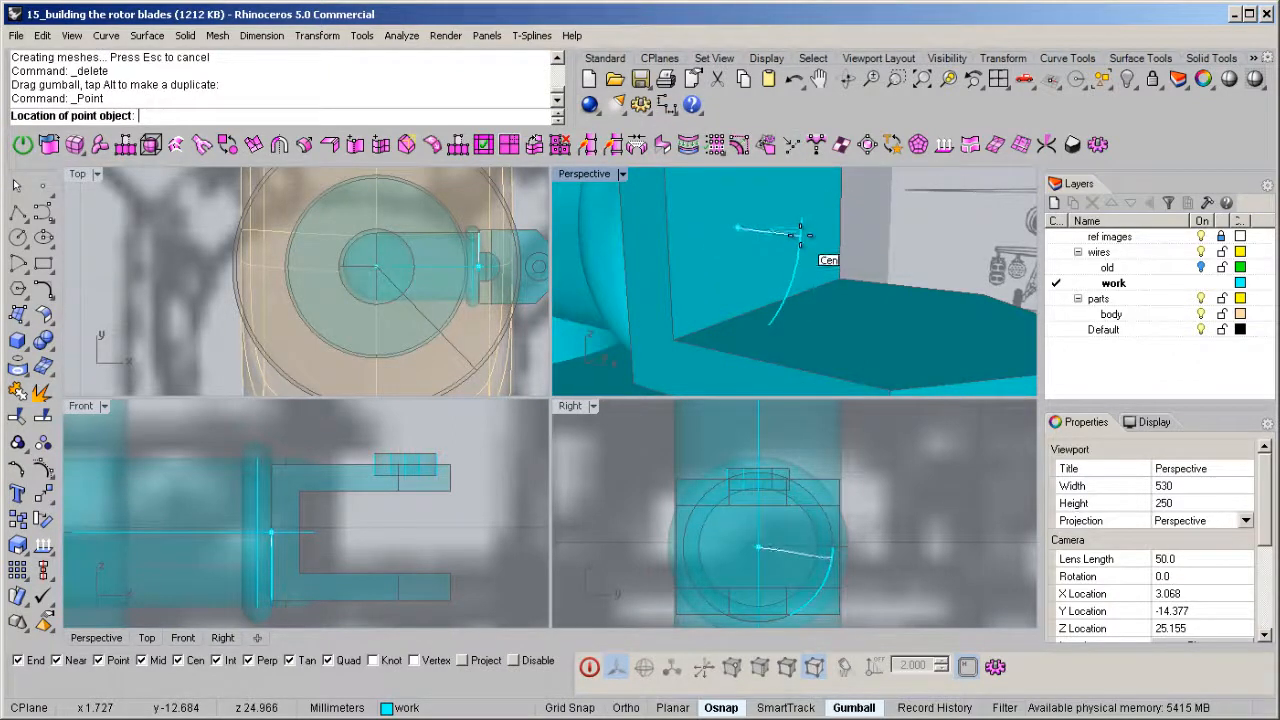
pyautogui.moveTo(823, 262); pyautogui.dragTo(799, 297, button='right')
pyautogui.click(881, 244)
pyautogui.scroll(-6, 881, 250)
# Step: Create a centre-based box on the arm's centre line with a base about 0.62 by 0.2 mm, projecting sideways beyond the pipe
pyautogui.middleClick(800, 300)
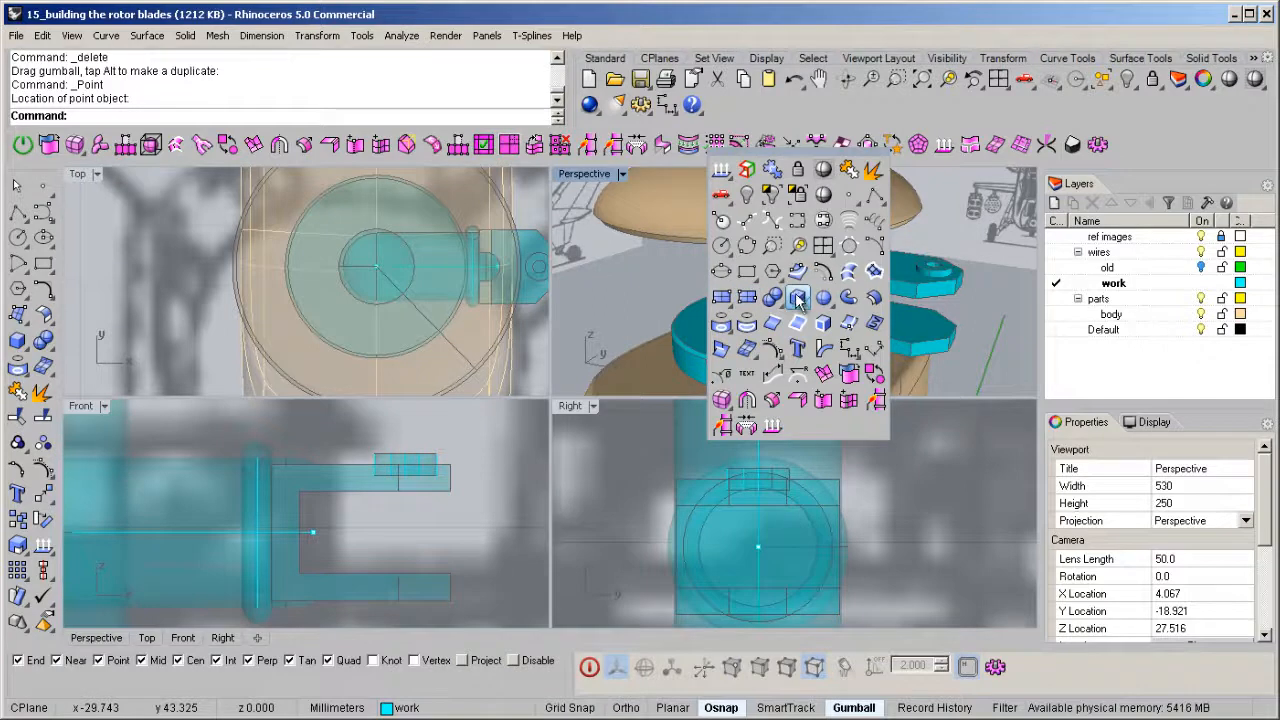
pyautogui.click(799, 300)
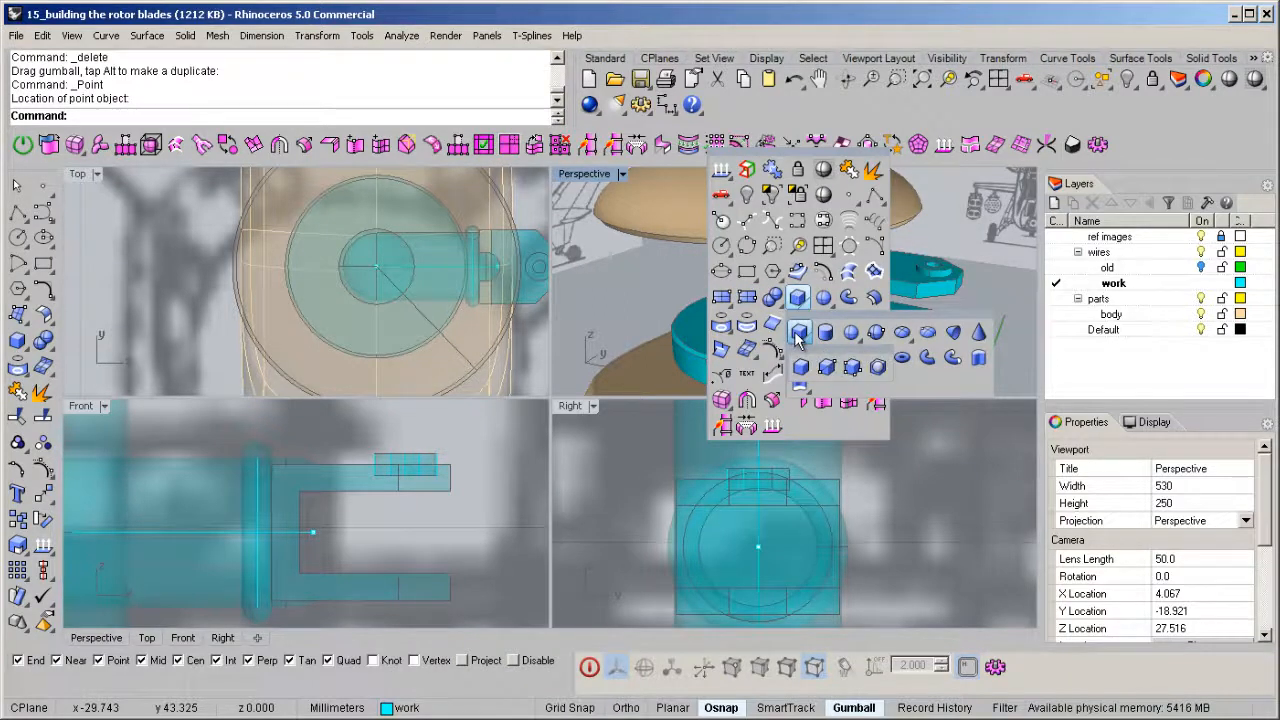
pyautogui.moveTo(283, 523); pyautogui.dragTo(358, 520, button='right')
pyautogui.middleClick(340, 487)
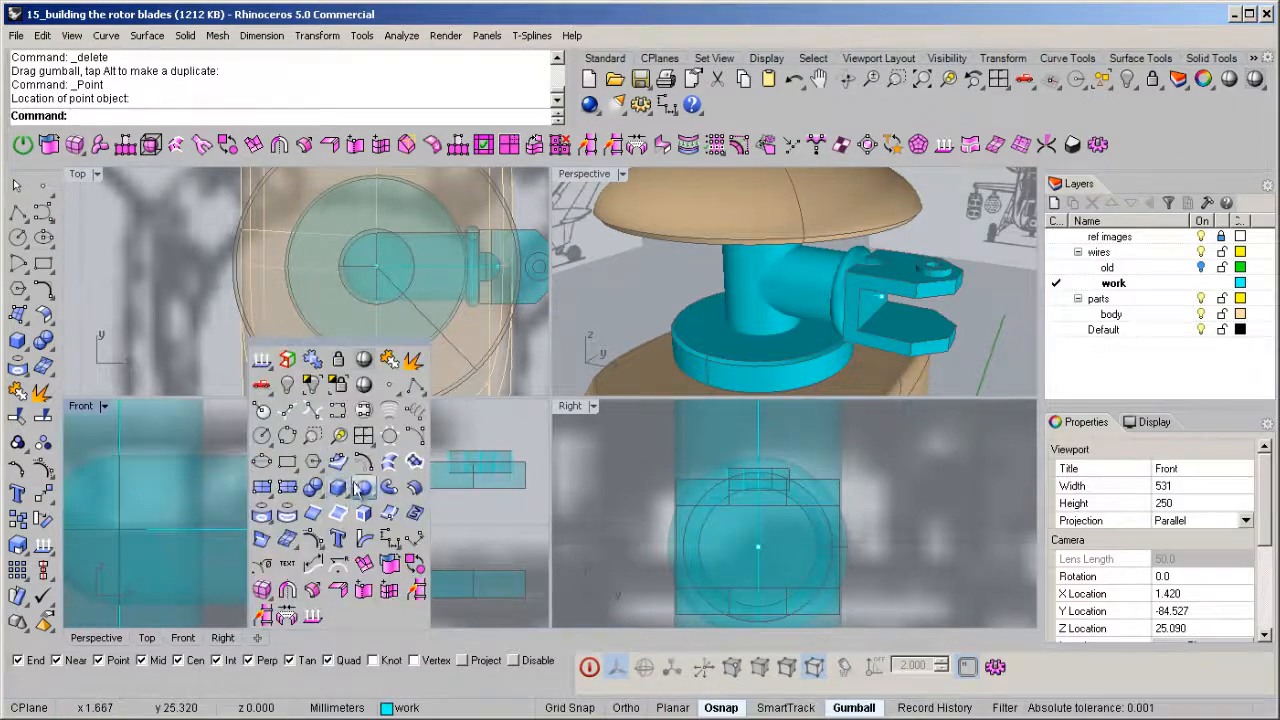
pyautogui.click(338, 487)
pyautogui.click(267, 116)
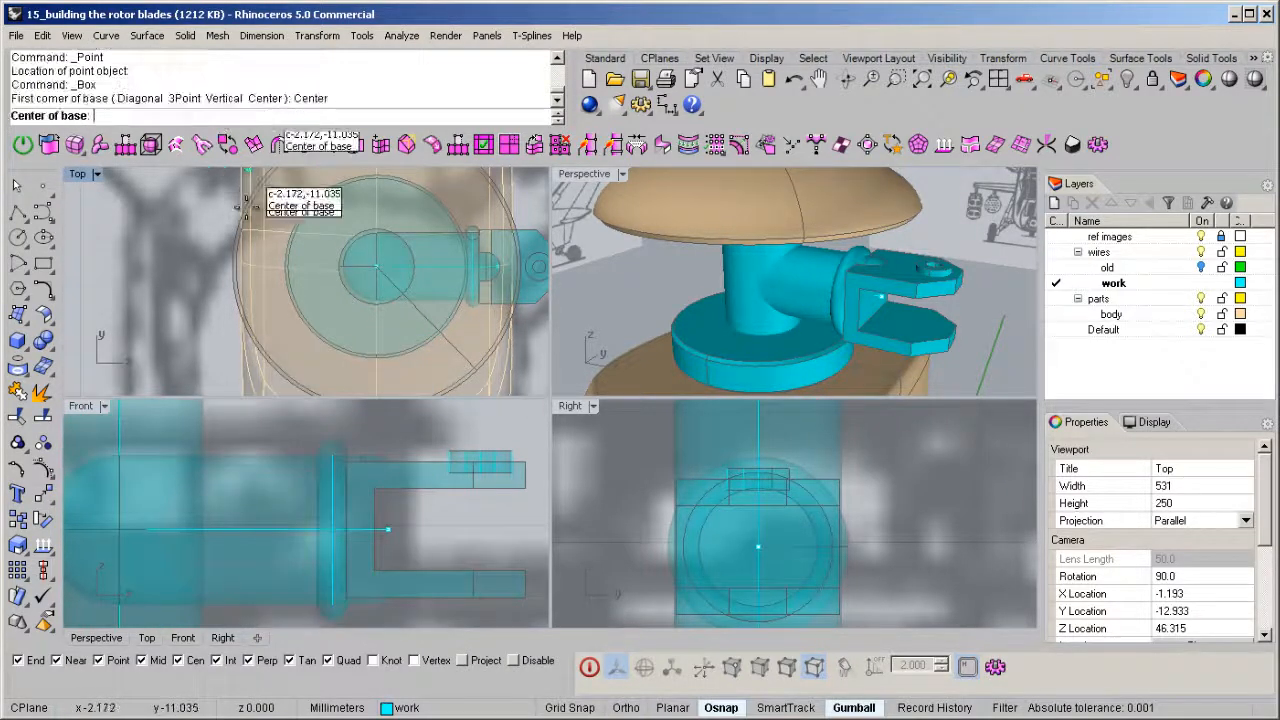
pyautogui.scroll(2, 280, 529)
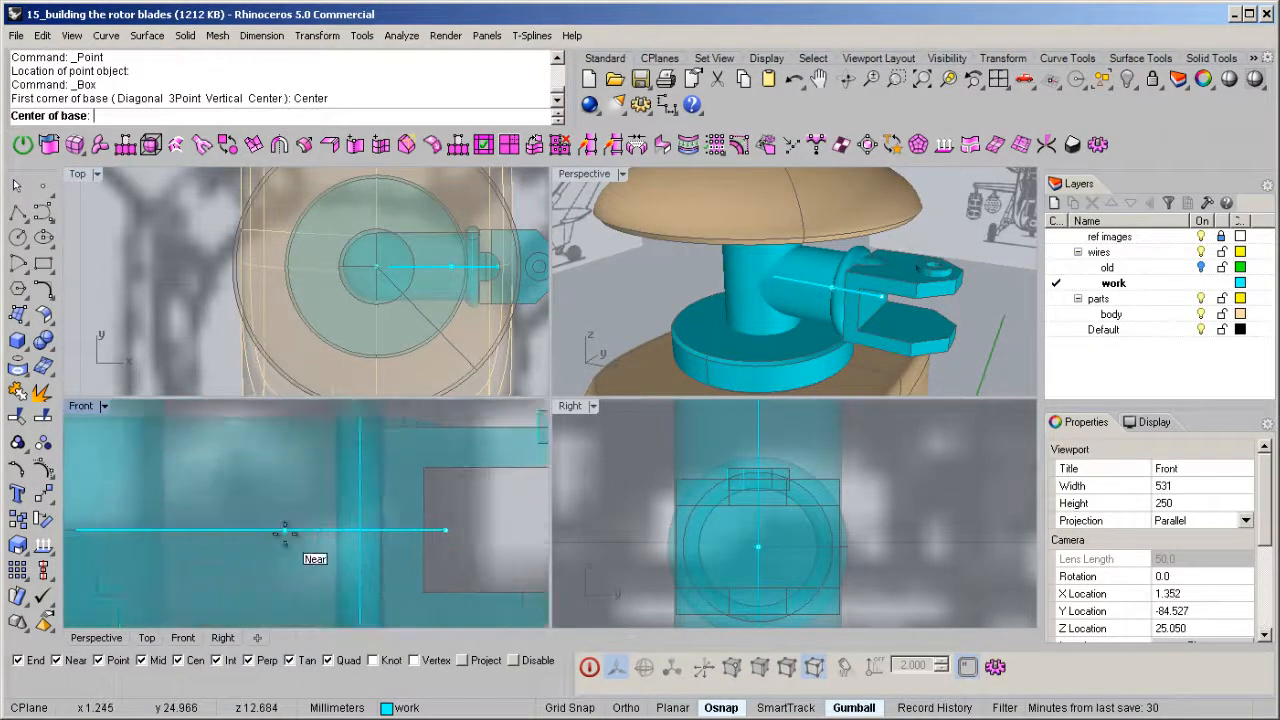
pyautogui.click(305, 524)
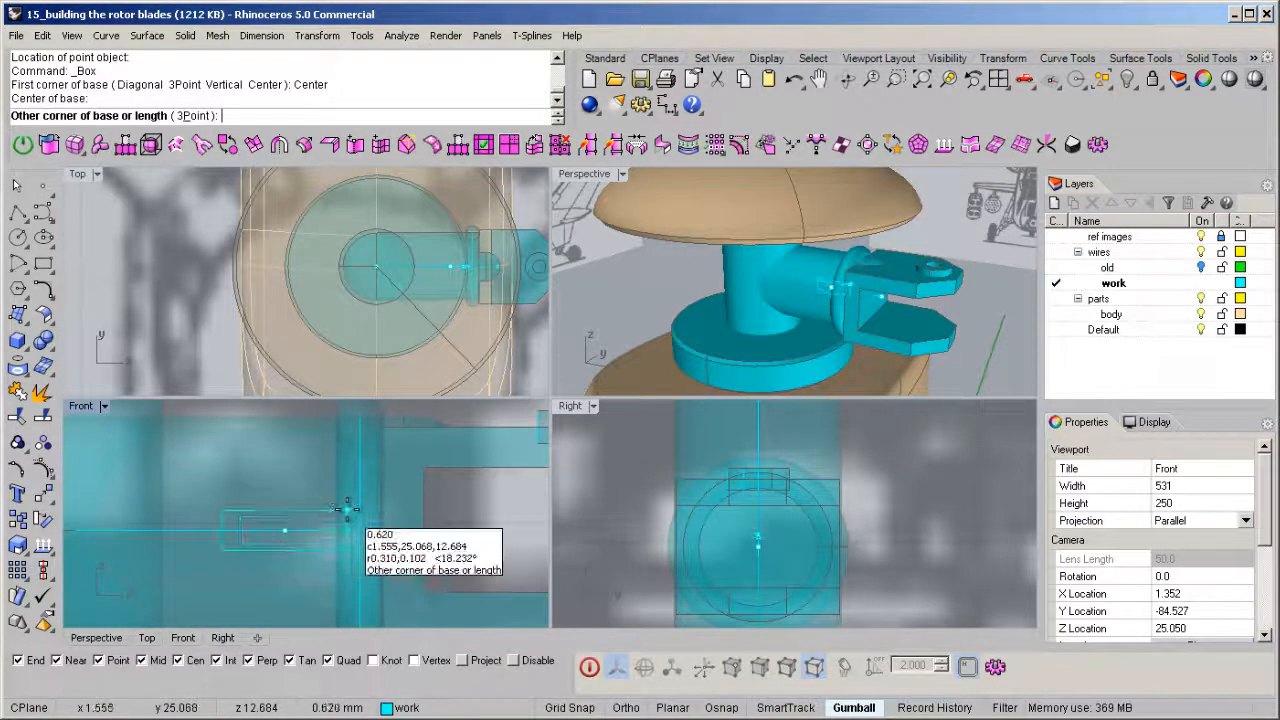
pyautogui.click(347, 512)
pyautogui.moveTo(417, 266); pyautogui.dragTo(375, 262, button='right')
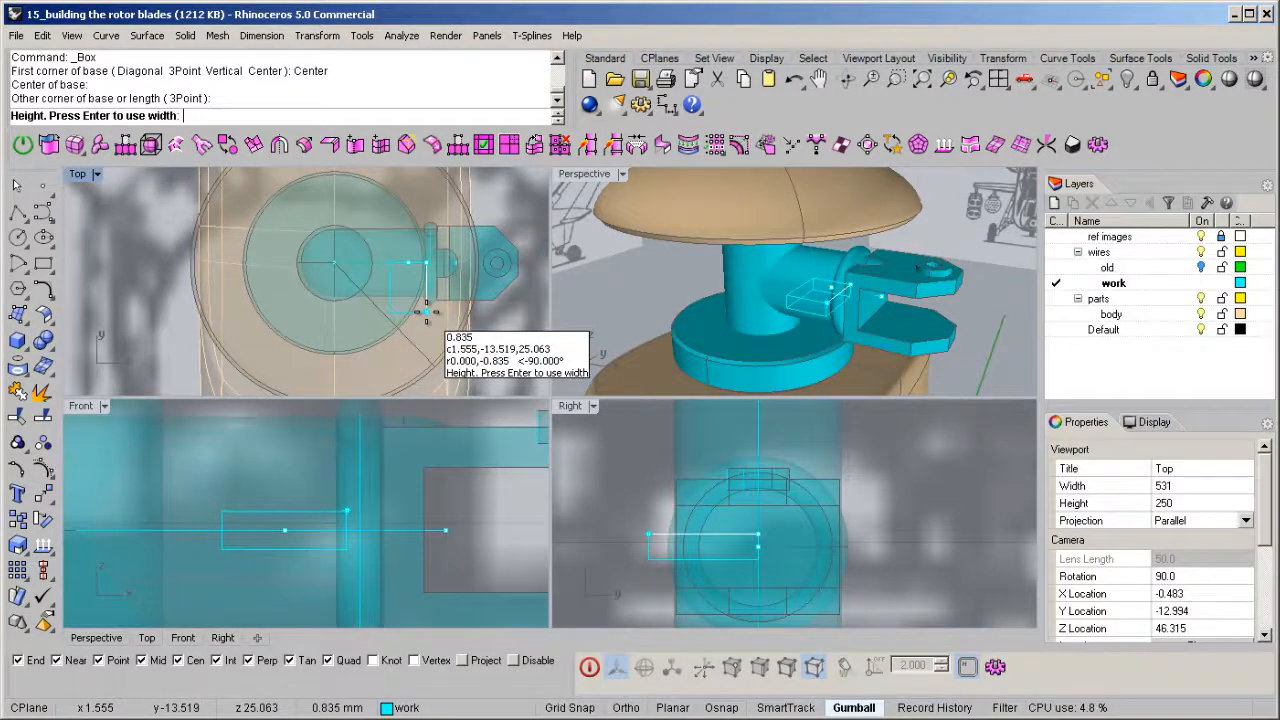
pyautogui.keyDown('alt'); pyautogui.click(427, 321); pyautogui.keyUp('alt')
# Step: Move the box slightly along the arm toward the mast, away from the ring
pyautogui.moveTo(868, 335); pyautogui.dragTo(914, 340, button='right')
pyautogui.scroll(5, 887, 333)
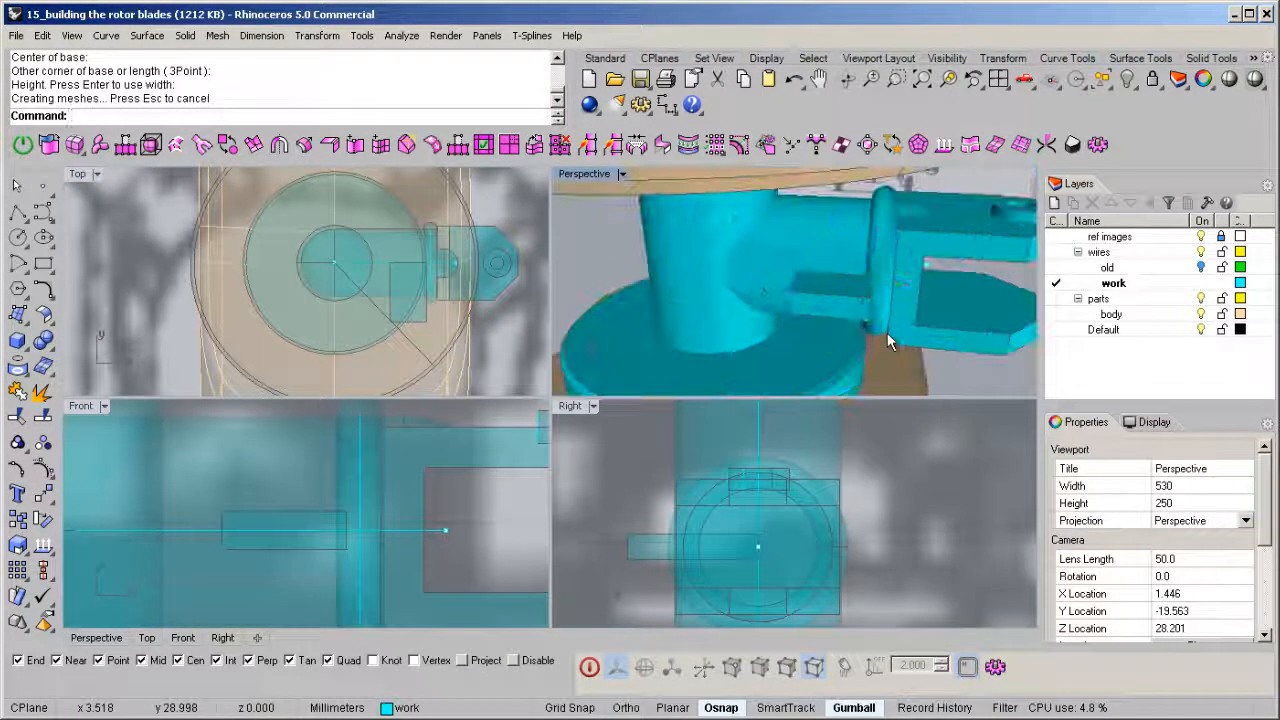
pyautogui.click(798, 293)
pyautogui.moveTo(891, 285); pyautogui.dragTo(890, 289)
# Step: Try a 0.4 edge chamfer on the box's outer vertical corner near the ring, and undo it
pyautogui.moveTo(920, 351); pyautogui.dragTo(800, 310, button='right')
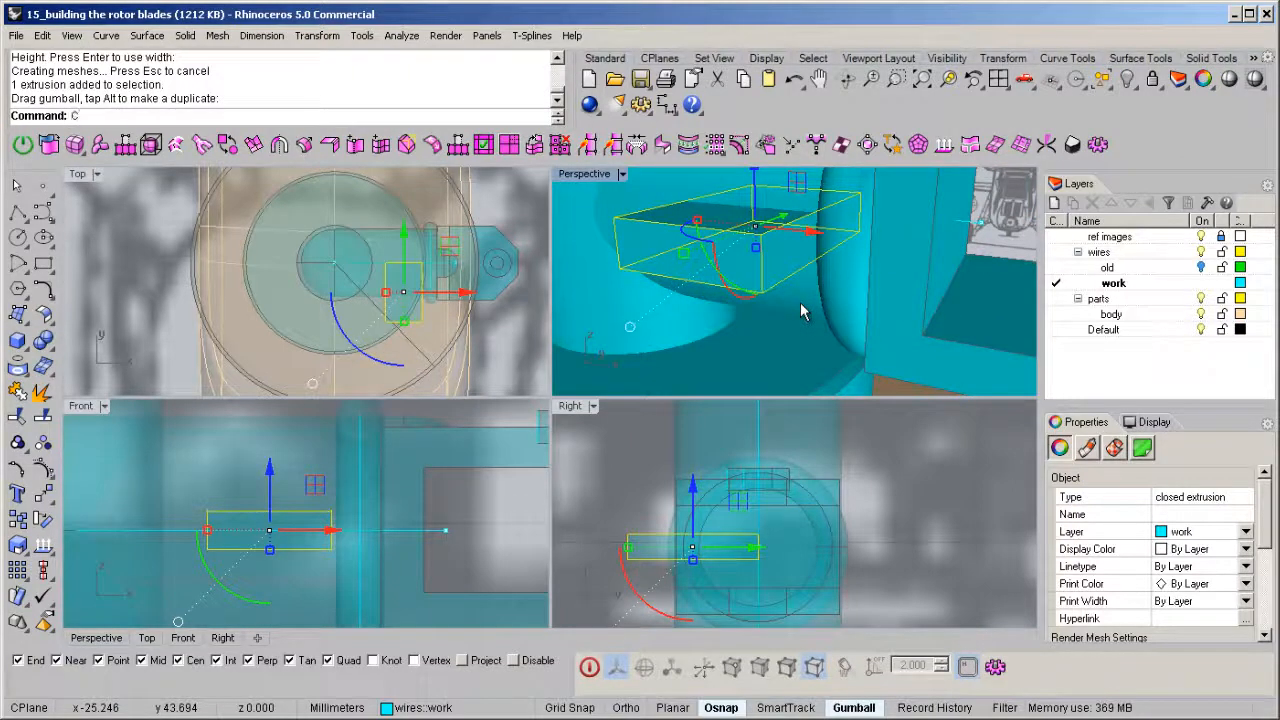
pyautogui.press('Return')
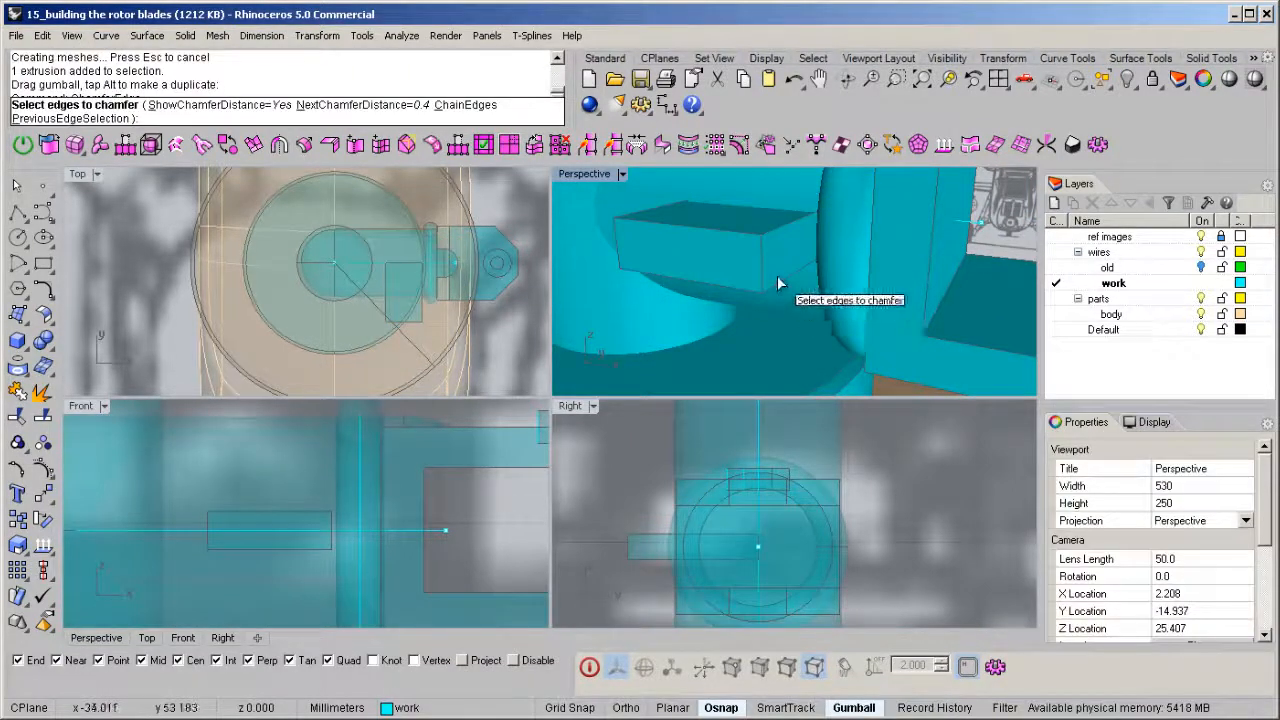
pyautogui.click(762, 274)
pyautogui.press('Return')
pyautogui.press('Return')
pyautogui.hotkey('ctrl', 'z')
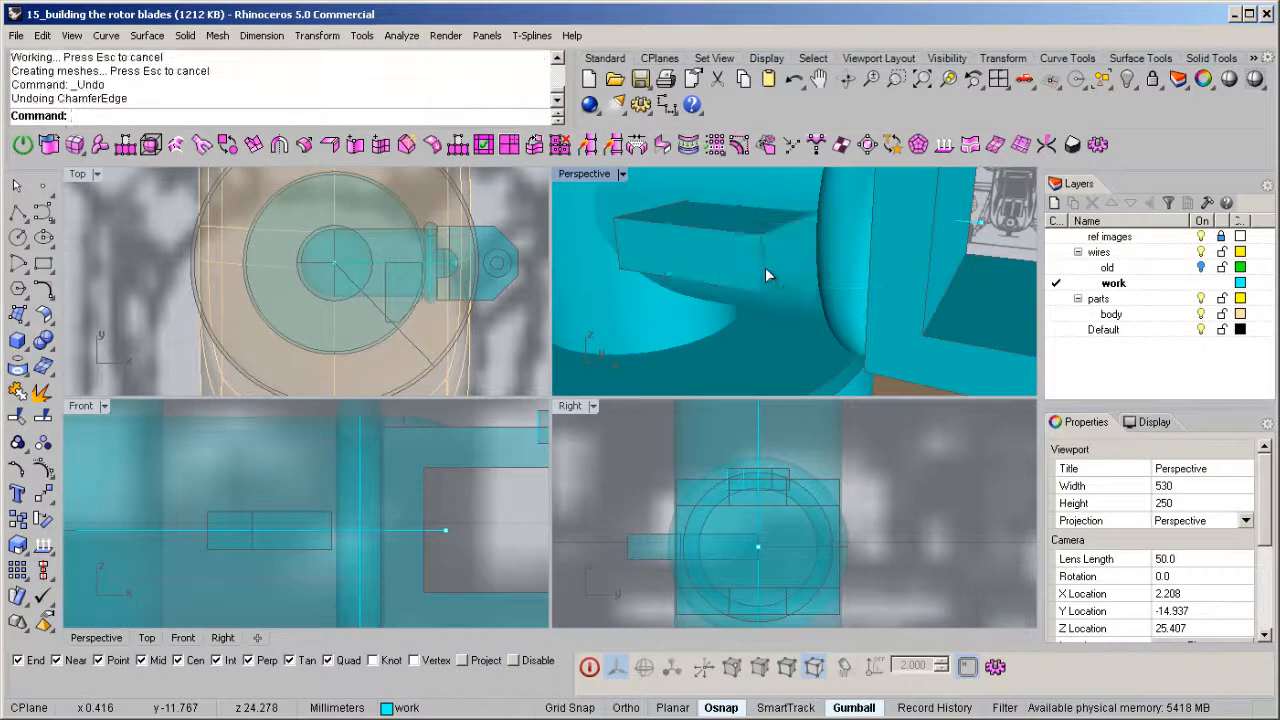
# Step: Chamfer the side box's two outer vertical edges with a 0.15 chamfer distance
pyautogui.press('Return')
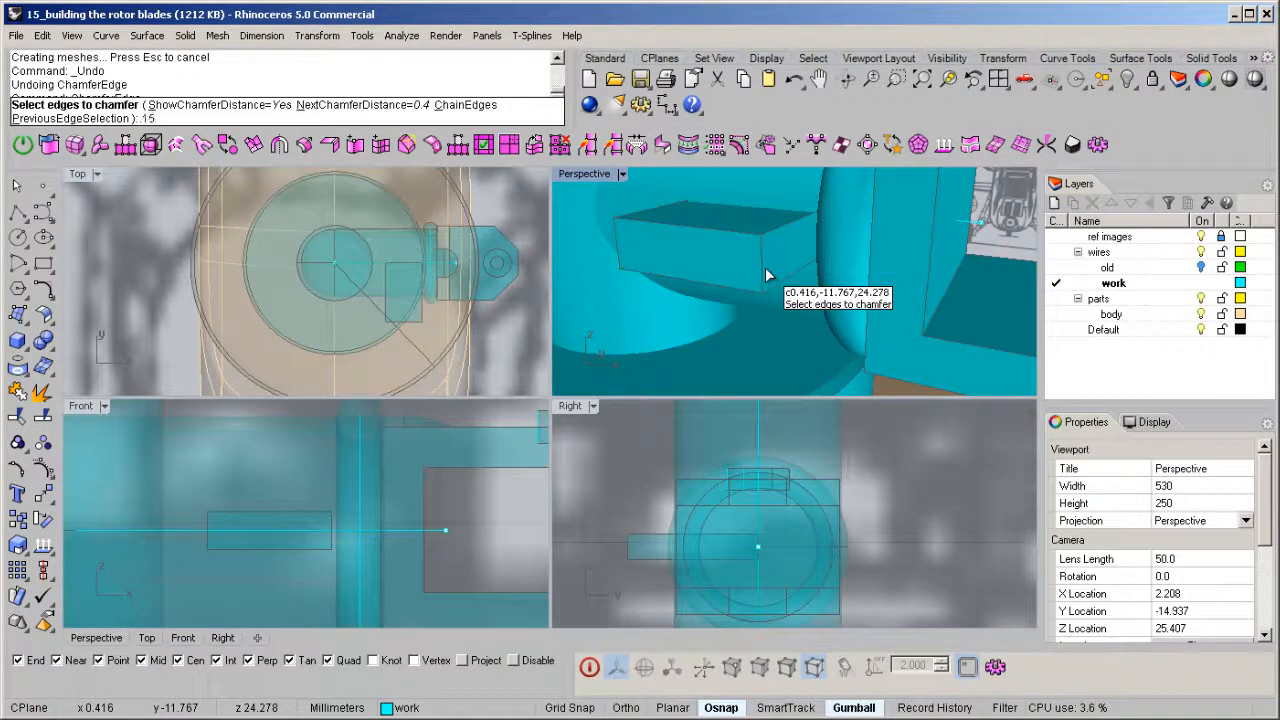
pyautogui.click(764, 262)
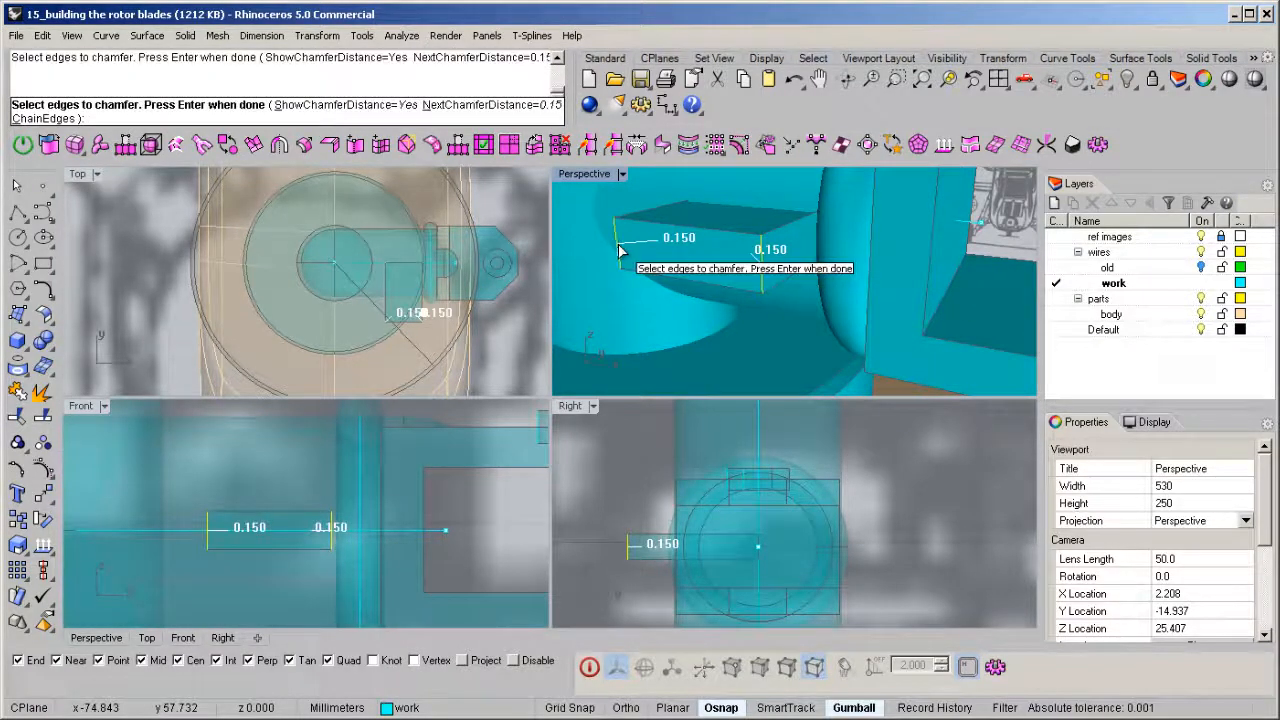
pyautogui.press('Return')
pyautogui.press('Return')
# Step: Mirror the chamfered side block across the arm's centre line from the point object, keeping the original
pyautogui.moveTo(755, 237)
pyautogui.mouseDown(button='right')
pyautogui.moveTo(831, 243)
pyautogui.moveTo(766, 191)
pyautogui.moveTo(777, 243)
pyautogui.mouseUp(button='right')
pyautogui.click(789, 291)
pyautogui.moveTo(915, 312); pyautogui.dragTo(870, 311, button='right')
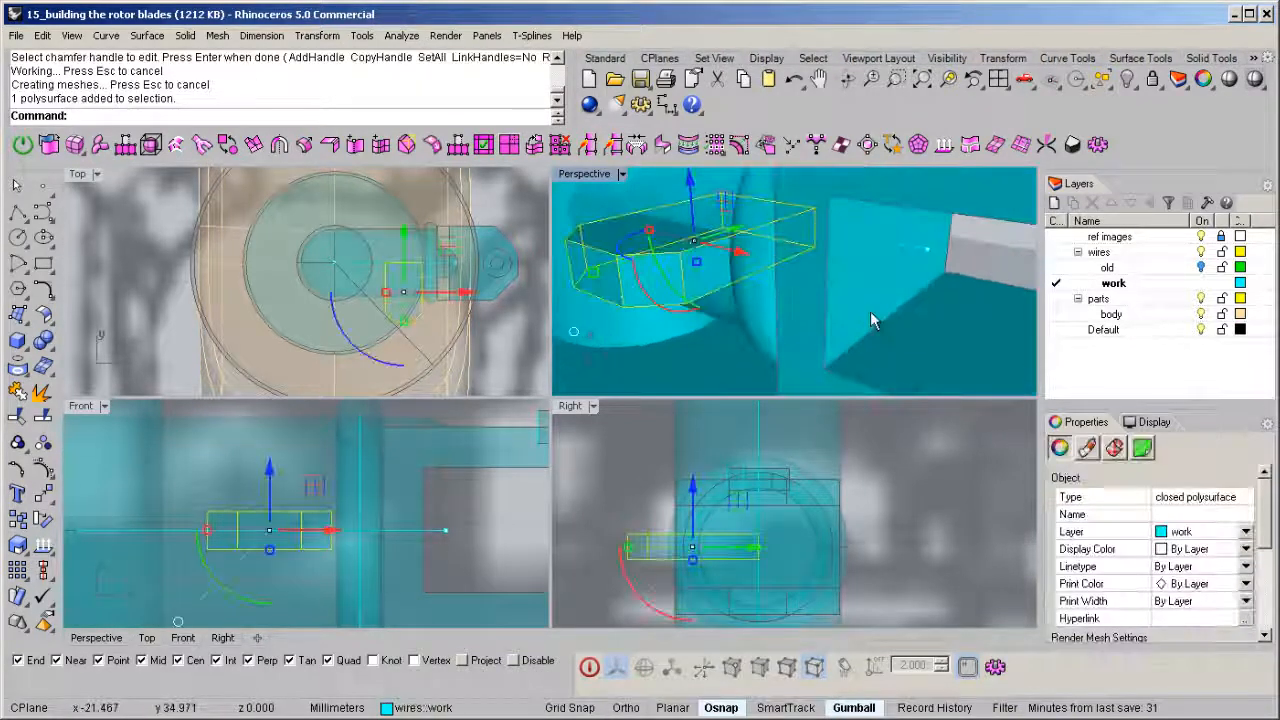
pyautogui.write('mi')
pyautogui.press('Return')
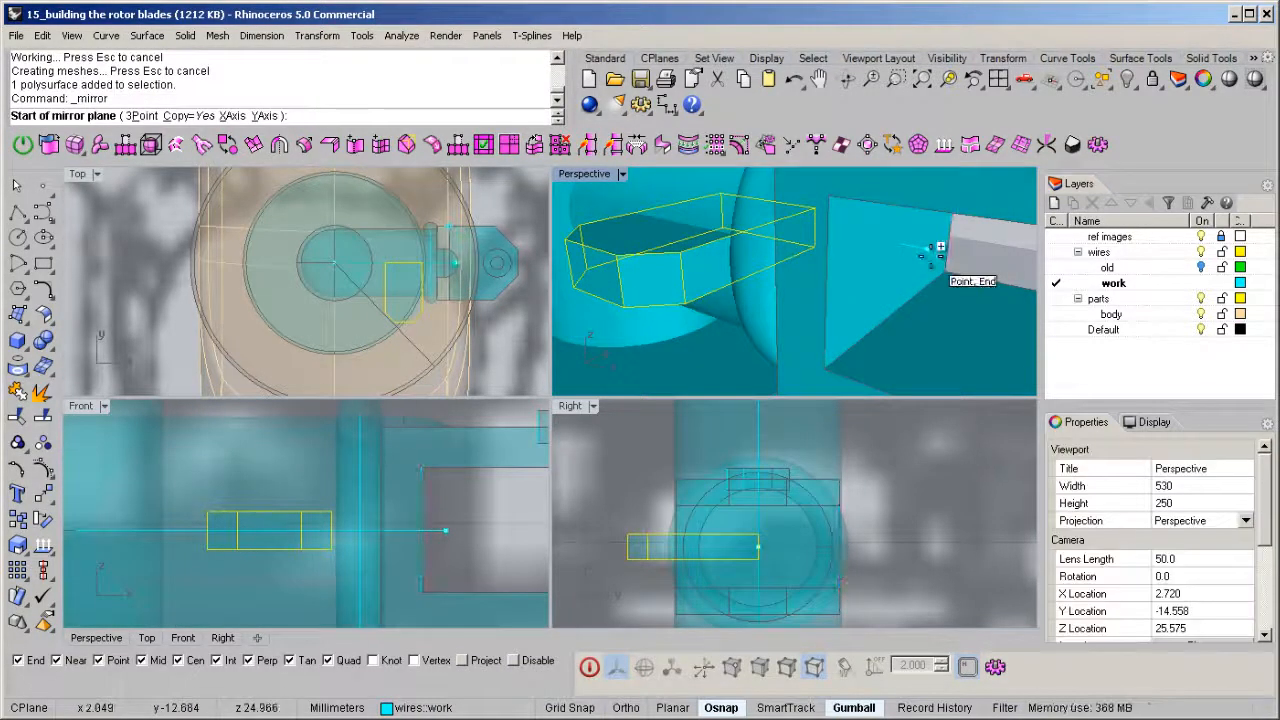
pyautogui.click(931, 256)
pyautogui.keyDown('shift'); pyautogui.click(538, 260); pyautogui.keyUp('shift')
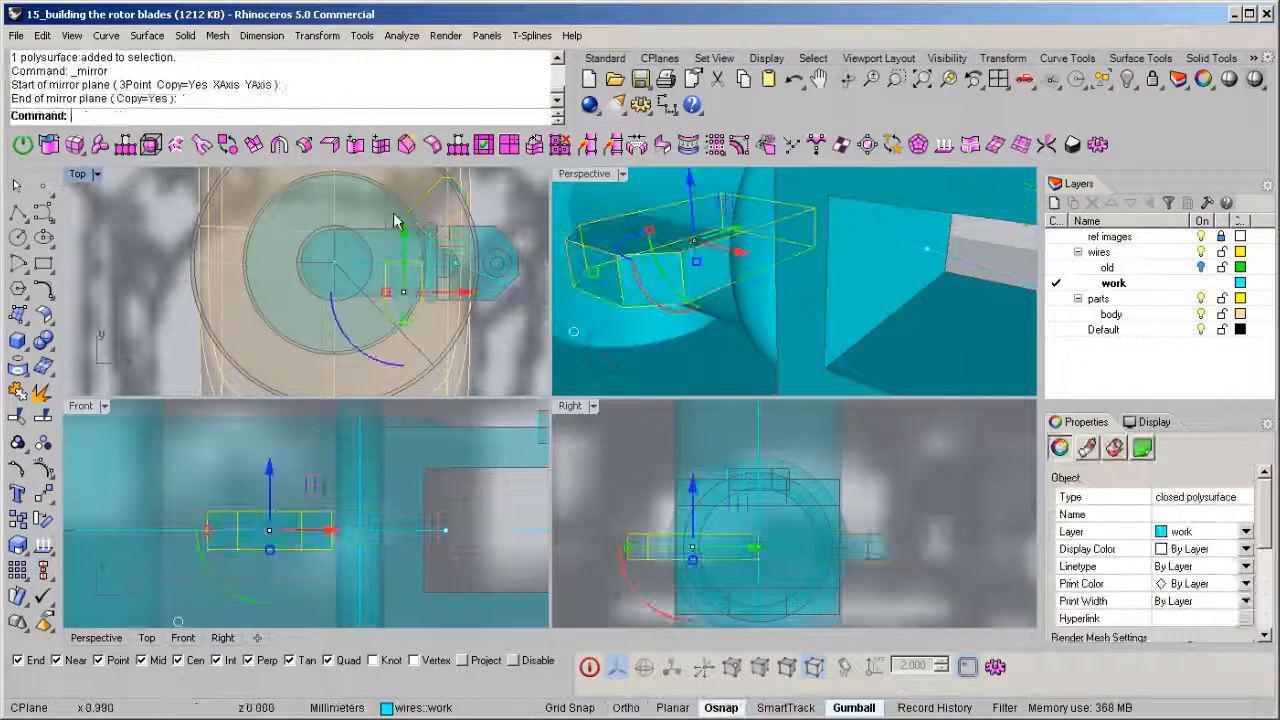
pyautogui.scroll(-6, 847, 282)
pyautogui.moveTo(847, 282); pyautogui.dragTo(815, 277, button='right')
pyautogui.moveTo(918, 273); pyautogui.dragTo(980, 260, button='right')
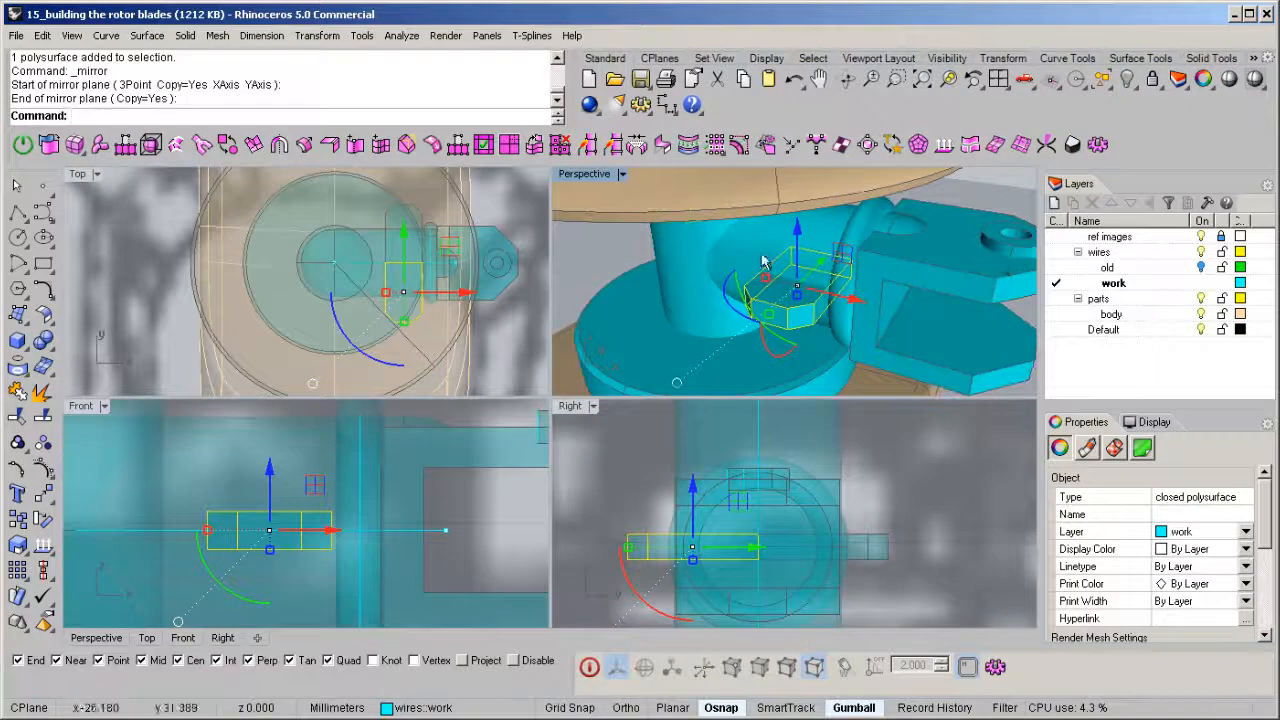
# Step: Boolean-union the two chamfered side blocks with the arm pipe
pyautogui.keyDown('shift'); pyautogui.click(767, 258); pyautogui.keyUp('shift')
pyautogui.middleClick(768, 254)
pyautogui.click(741, 252)
pyautogui.moveTo(786, 277); pyautogui.dragTo(681, 325, button='right')
pyautogui.click(752, 225)
pyautogui.keyDown('shift'); pyautogui.click(734, 187); pyautogui.keyUp('shift')
pyautogui.rightClick(734, 187)
# Step: Boolean-union the vertical mast with the round base disc
pyautogui.click(636, 375)
pyautogui.keyDown('shift'); pyautogui.click(636, 372); pyautogui.keyUp('shift')
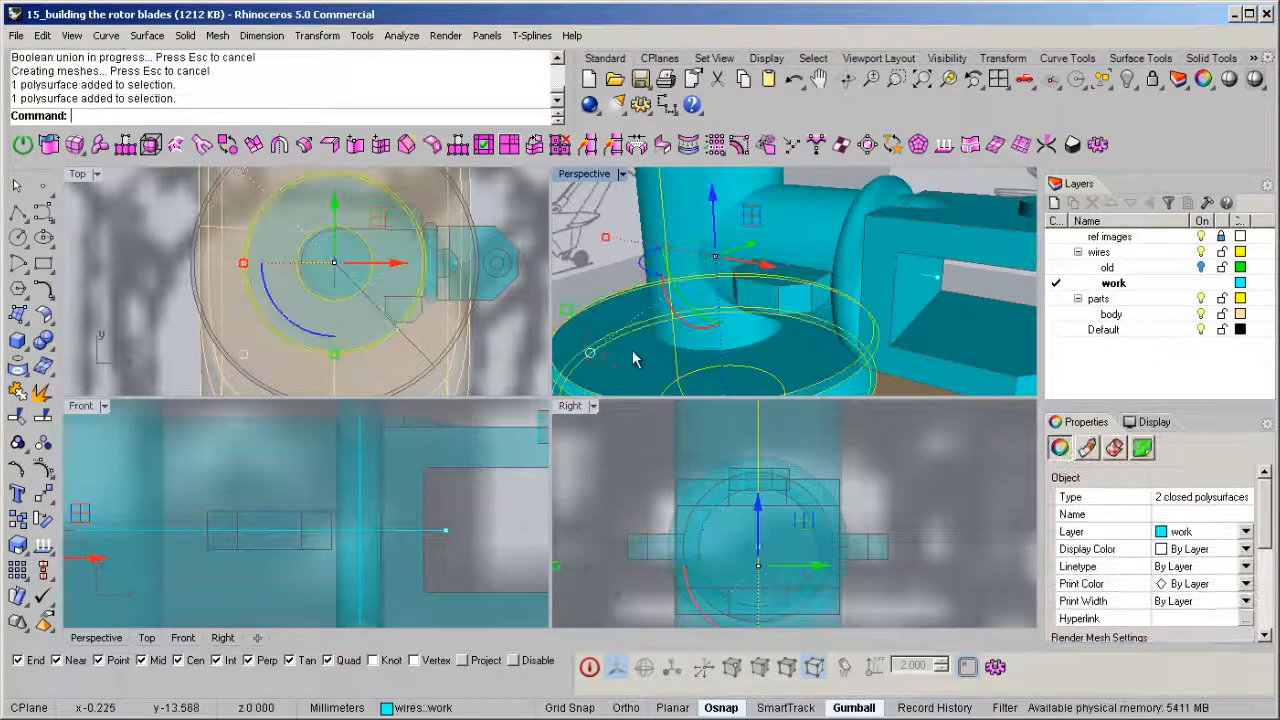
pyautogui.middleClick(632, 362)
pyautogui.click(580, 378)
# Step: Draw a helper line on the base disc's top face from the mast's base edge, perpendicular to the disc's outer edge
pyautogui.moveTo(580, 378); pyautogui.dragTo(719, 325, button='right')
pyautogui.middleClick(717, 322)
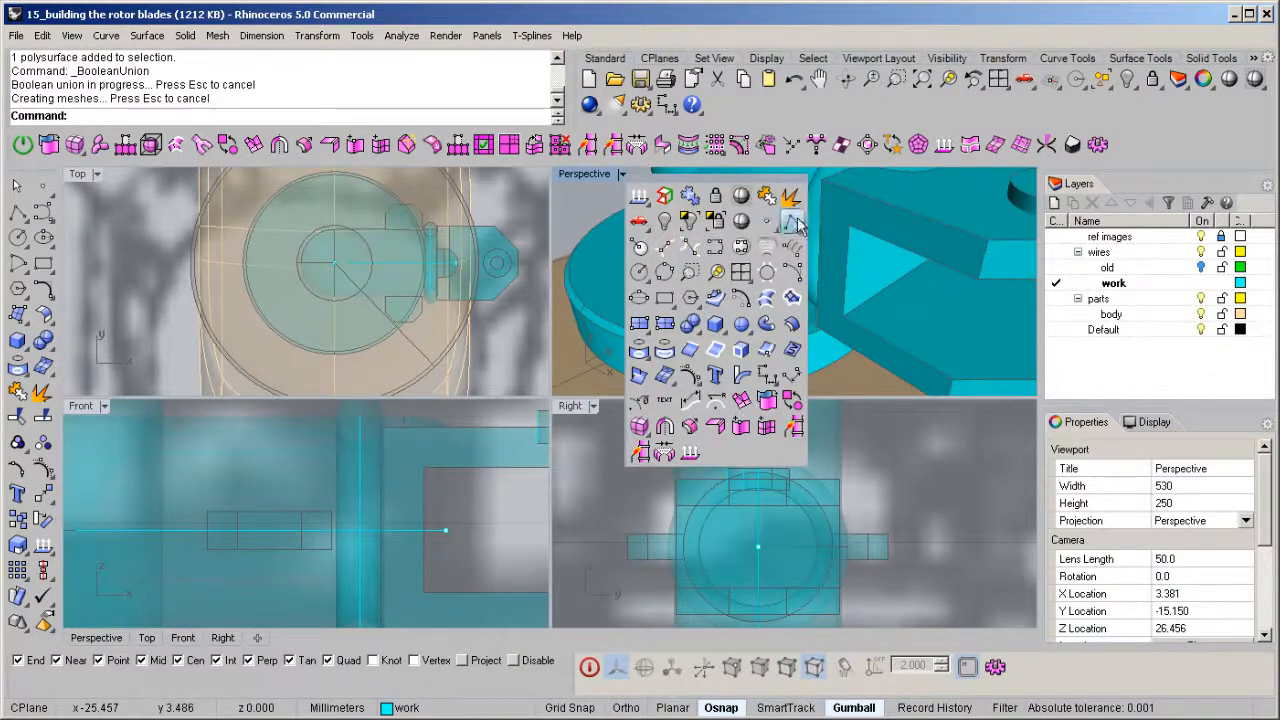
pyautogui.click(792, 222)
pyautogui.scroll(5, 800, 274)
pyautogui.click(697, 267)
pyautogui.rightClick(700, 260)
pyautogui.rightClick(701, 255)
pyautogui.click(702, 273)
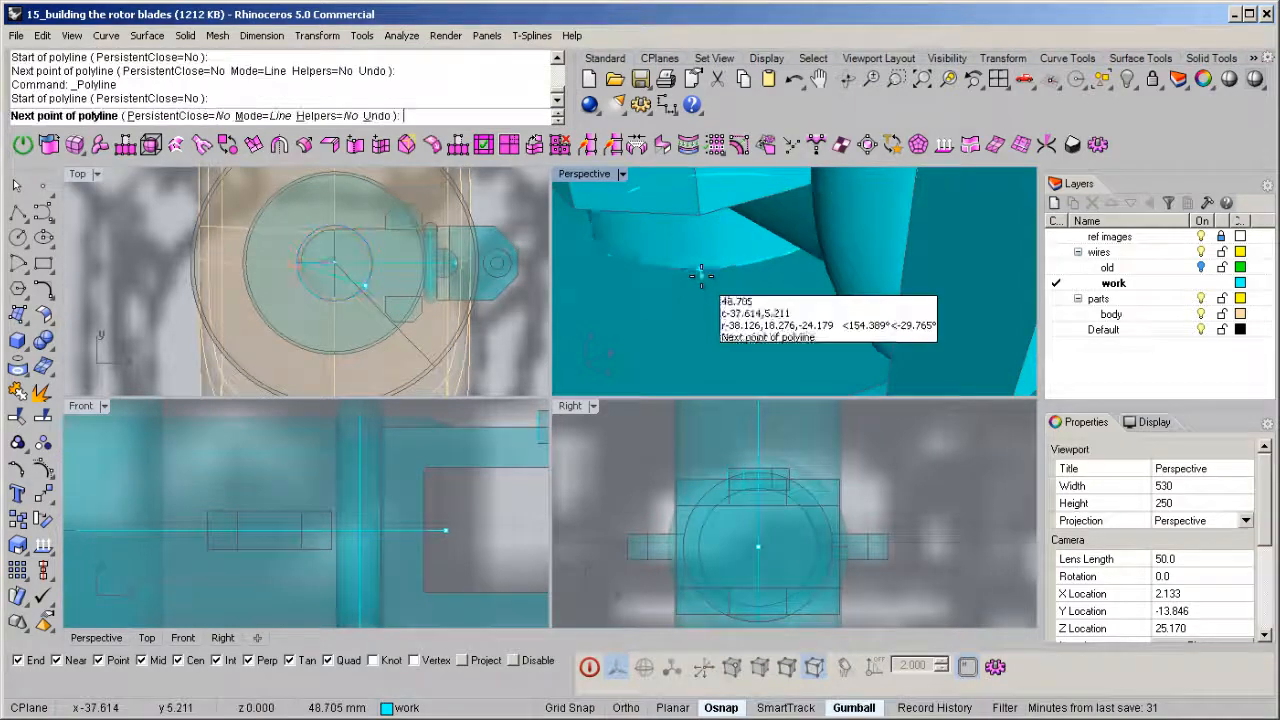
pyautogui.scroll(-4, 708, 284)
pyautogui.scroll(3, 716, 314)
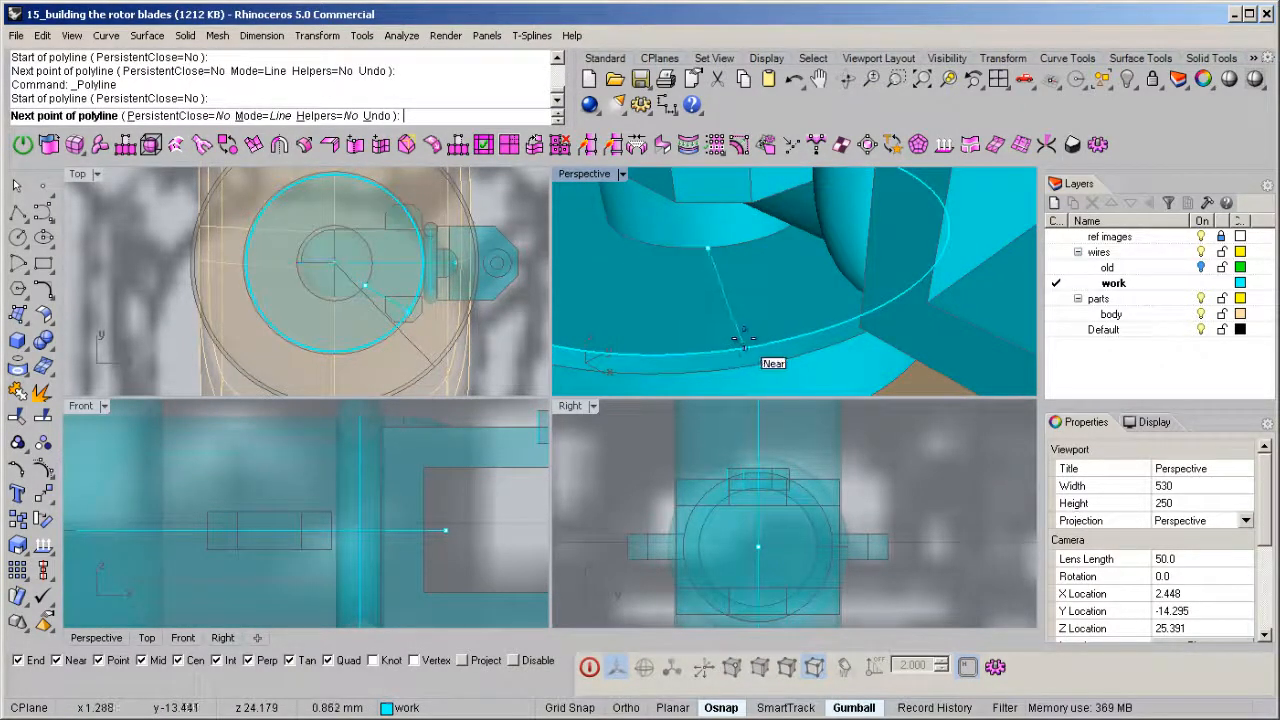
pyautogui.moveTo(724, 350); pyautogui.dragTo(752, 401, button='right')
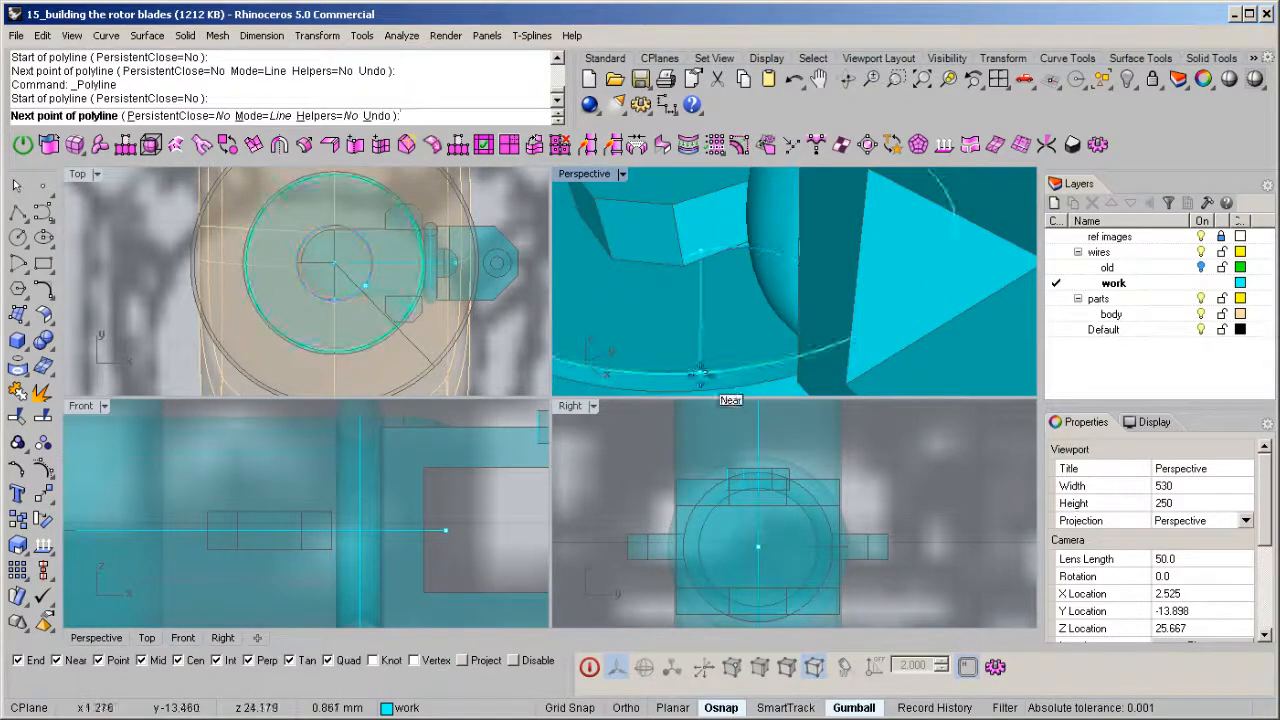
pyautogui.rightClick(268, 661)
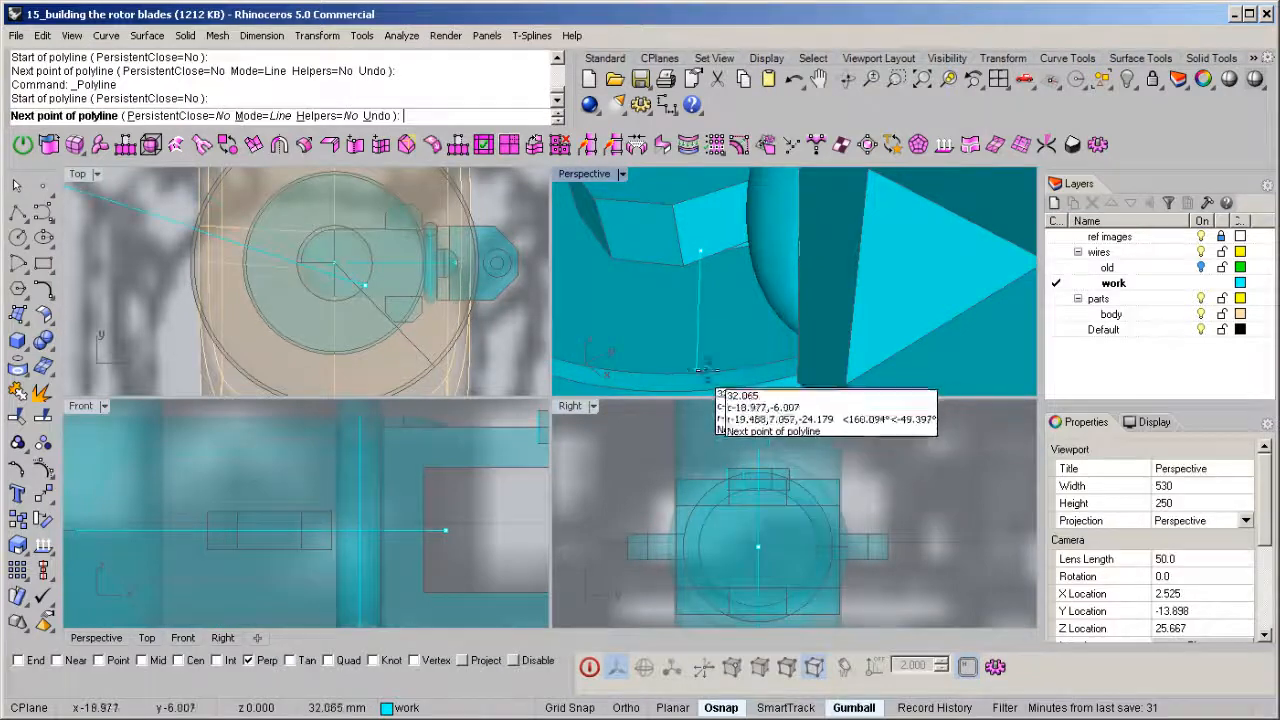
pyautogui.click(662, 369)
pyautogui.rightClick(674, 369)
# Step: Extract a V-direction isocurve across the middle of the side block's underside face
pyautogui.moveTo(684, 364); pyautogui.dragTo(808, 266, button='right')
pyautogui.middleClick(808, 266)
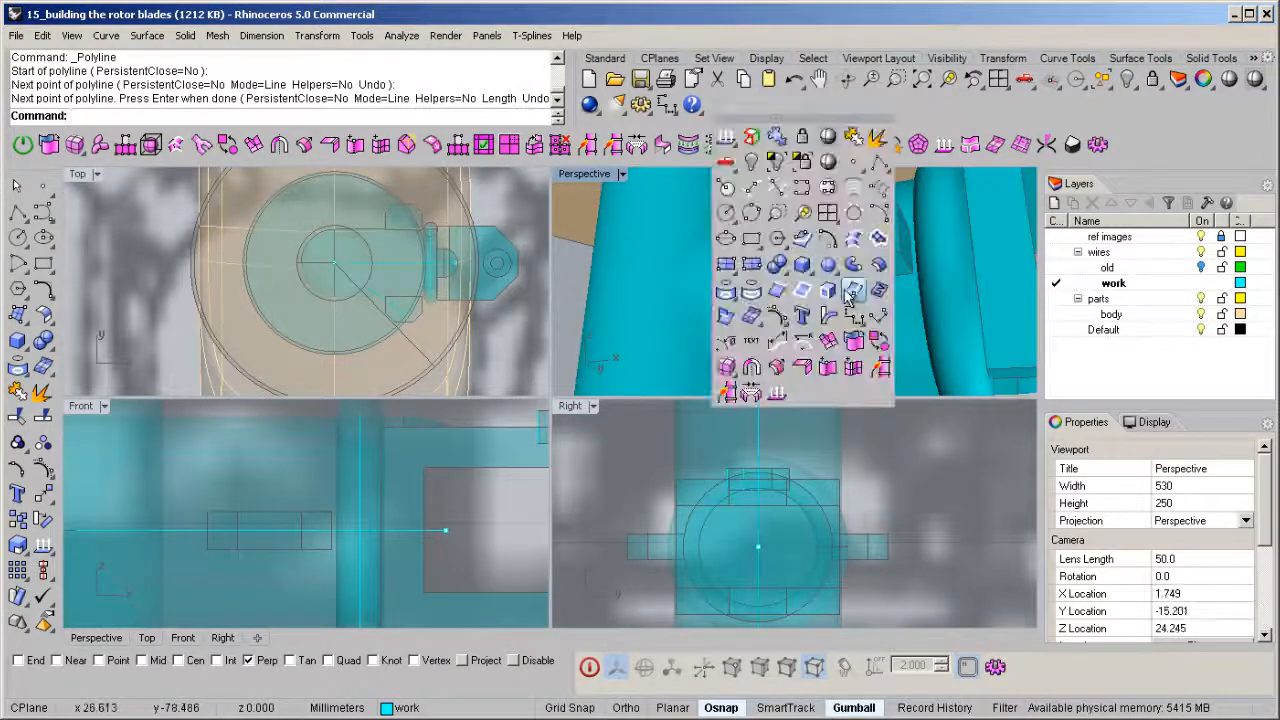
pyautogui.click(855, 289)
pyautogui.moveTo(837, 200); pyautogui.dragTo(840, 245, button='right')
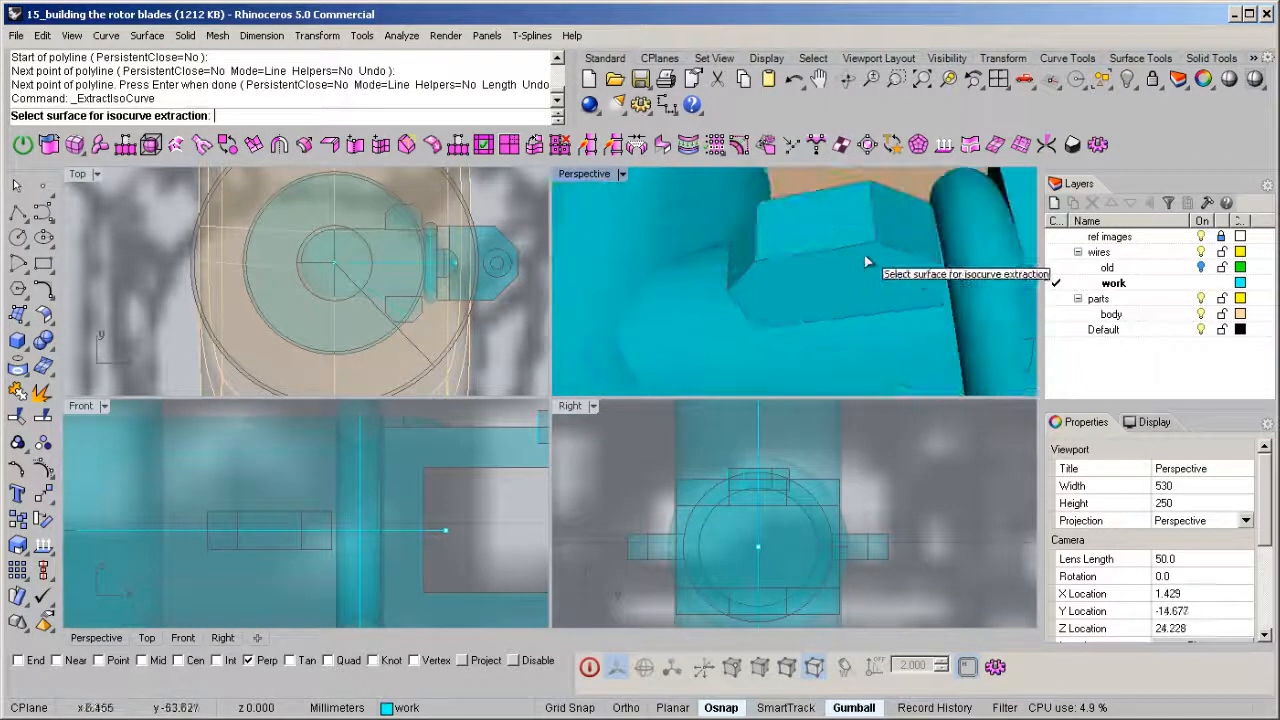
pyautogui.click(853, 281)
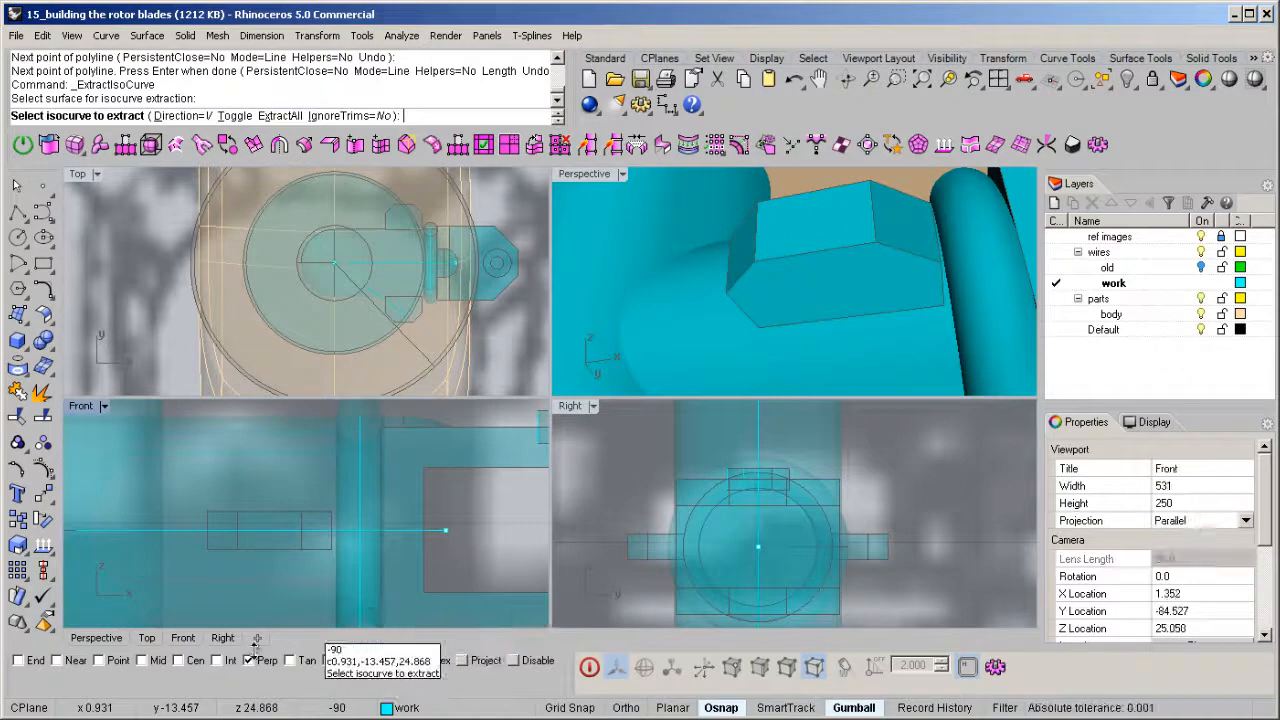
pyautogui.click(814, 251)
pyautogui.press('Return')
# Step: Draw a line from the midpoint of the extracted isocurve down to the midpoint of the helper line on the disc
pyautogui.middleClick(857, 292)
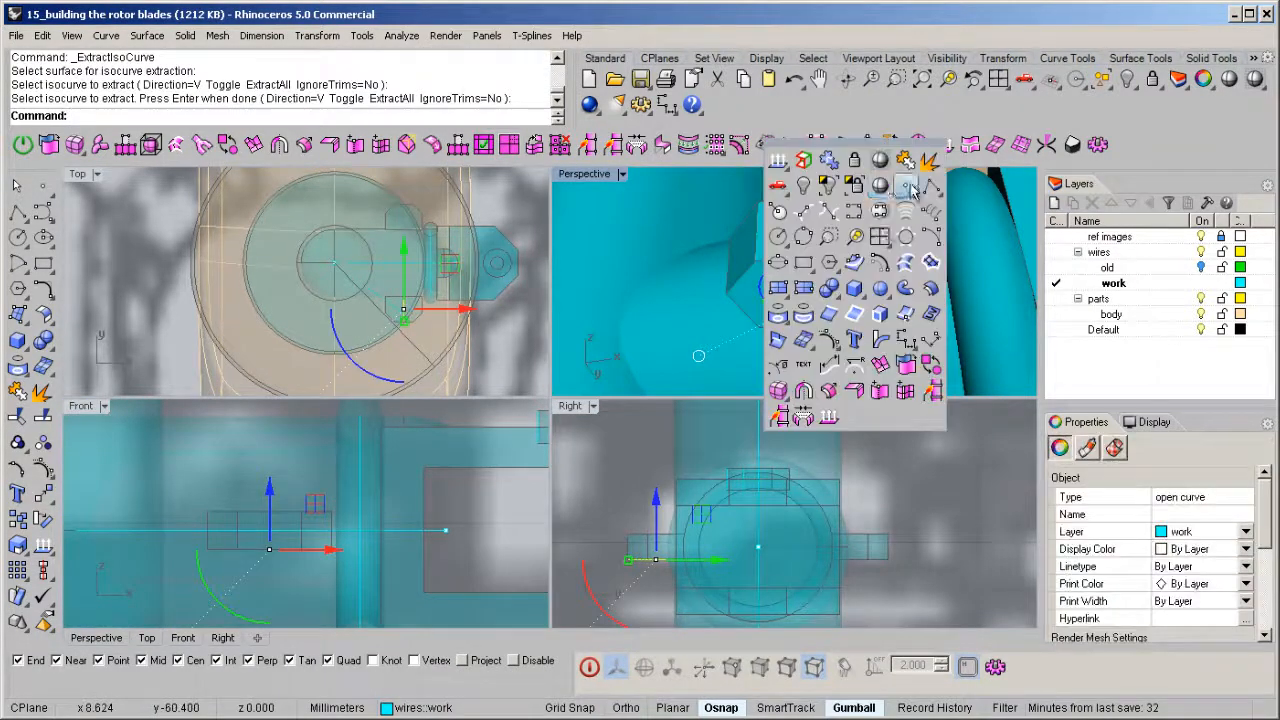
pyautogui.click(930, 190)
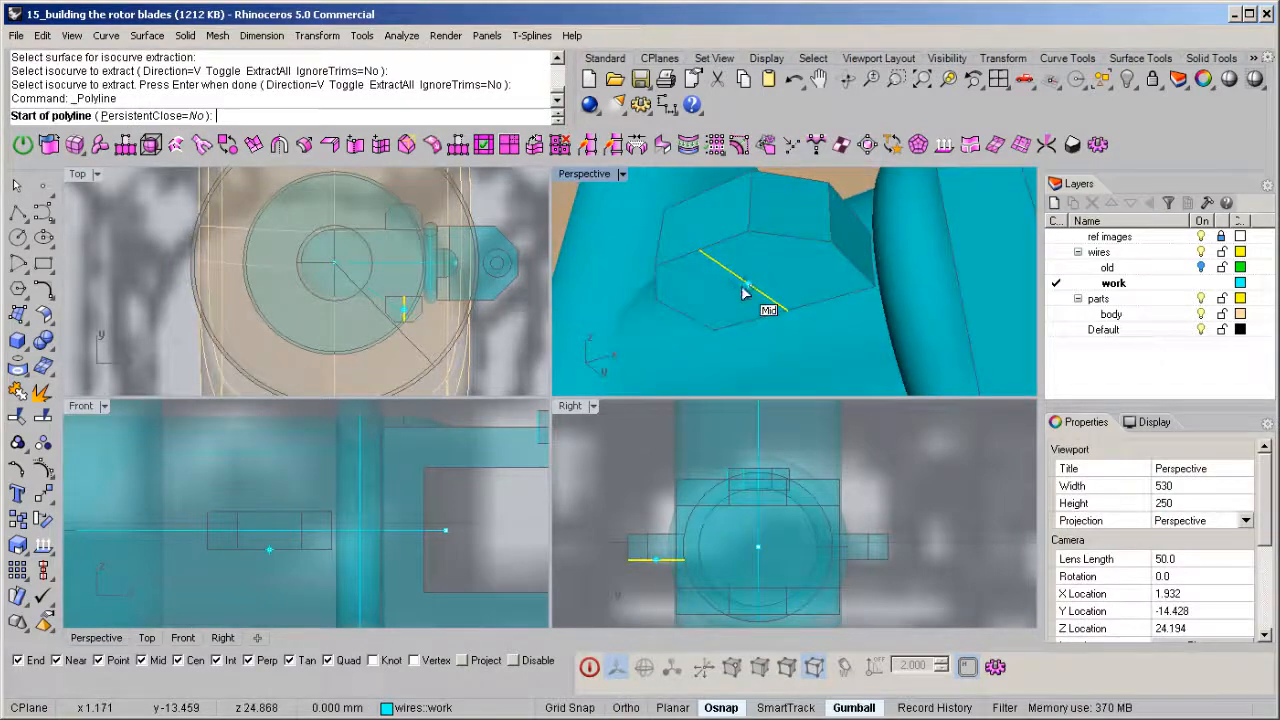
pyautogui.click(741, 286)
pyautogui.scroll(-5, 779, 226)
pyautogui.moveTo(779, 226); pyautogui.dragTo(731, 247, button='right')
pyautogui.click(693, 295)
pyautogui.rightClick(712, 301)
# Step: Delete the extracted isocurve and the helper line on the disc, keeping the slanted strut line
pyautogui.scroll(-4, 719, 301)
pyautogui.press('Delete')
pyautogui.scroll(5, 745, 290)
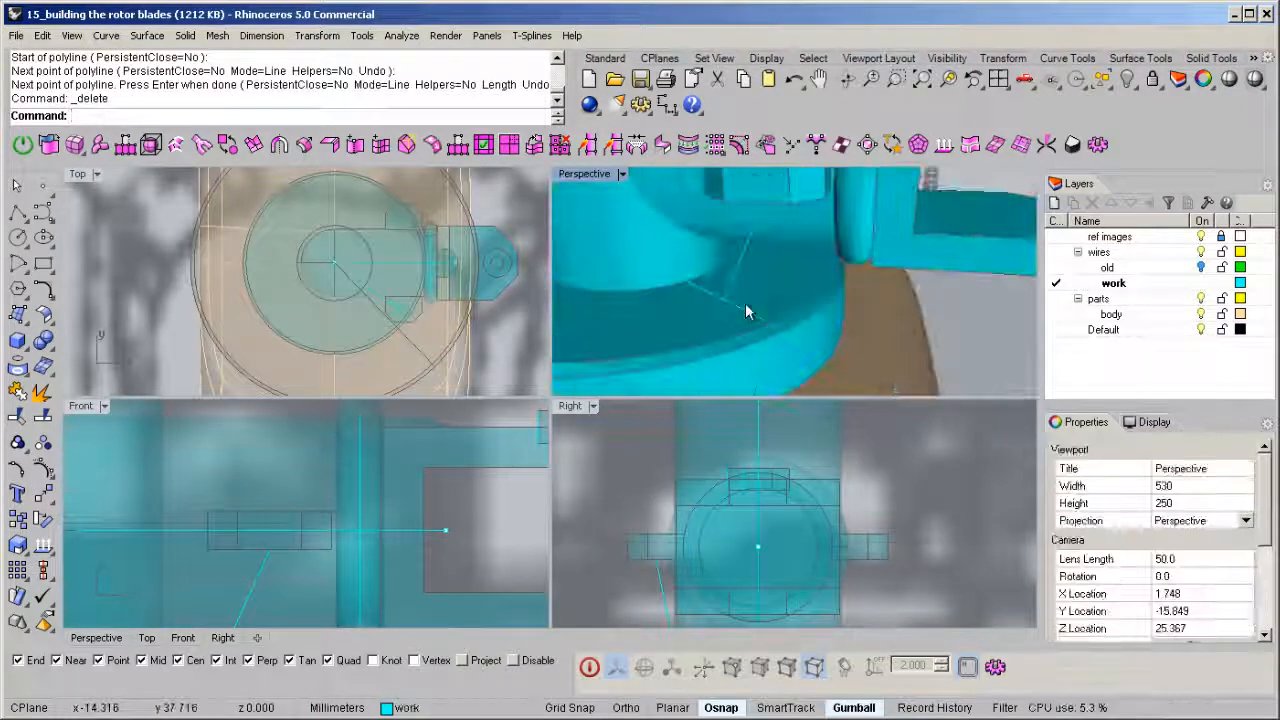
pyautogui.click(749, 308)
pyautogui.press('Delete')
# Step: Create a round-capped pipe of radius 0.1 along the slanted line between the side block and the disc
pyautogui.moveTo(768, 305); pyautogui.dragTo(732, 220, button='right')
pyautogui.click(726, 218)
pyautogui.middleClick(728, 214)
pyautogui.click(773, 215)
pyautogui.scroll(3, 762, 250)
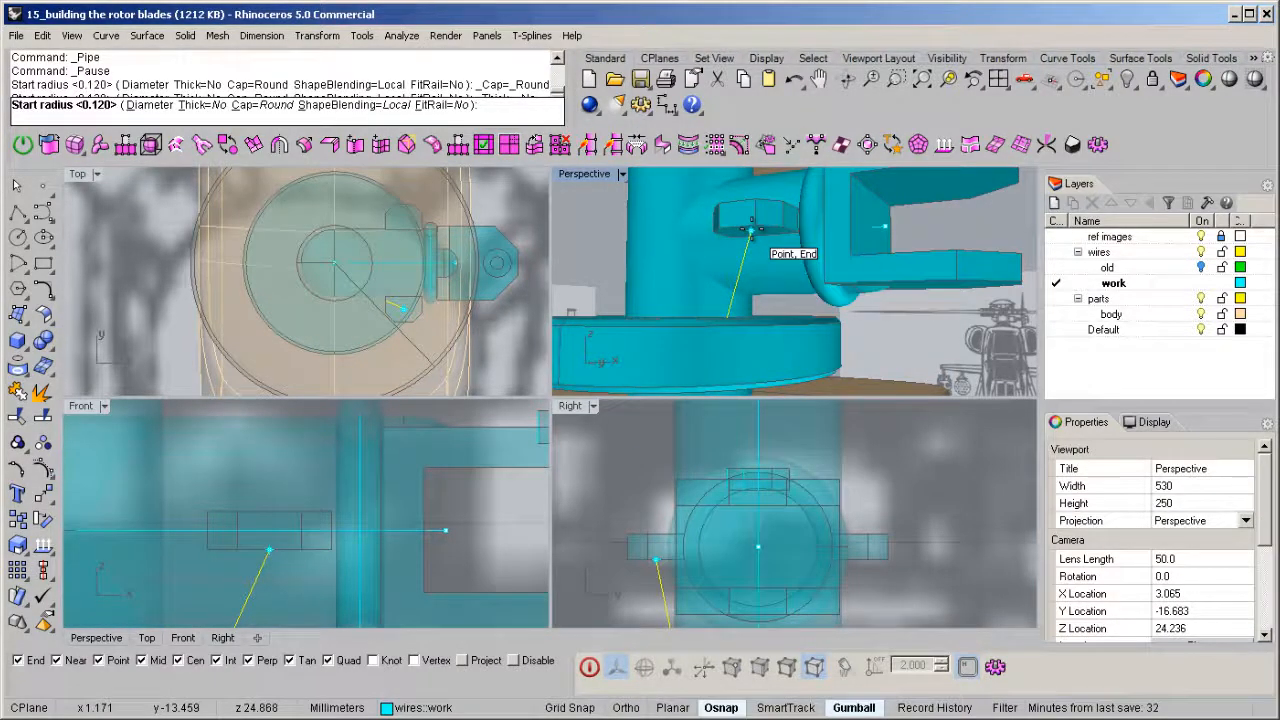
pyautogui.write('1')
pyautogui.press('Return')
pyautogui.press('Return')
pyautogui.press('Return')
# Step: Mirror the strut pipe across the arm's centre line to the opposite side block
pyautogui.moveTo(768, 279); pyautogui.dragTo(728, 268, button='right')
pyautogui.click(736, 299)
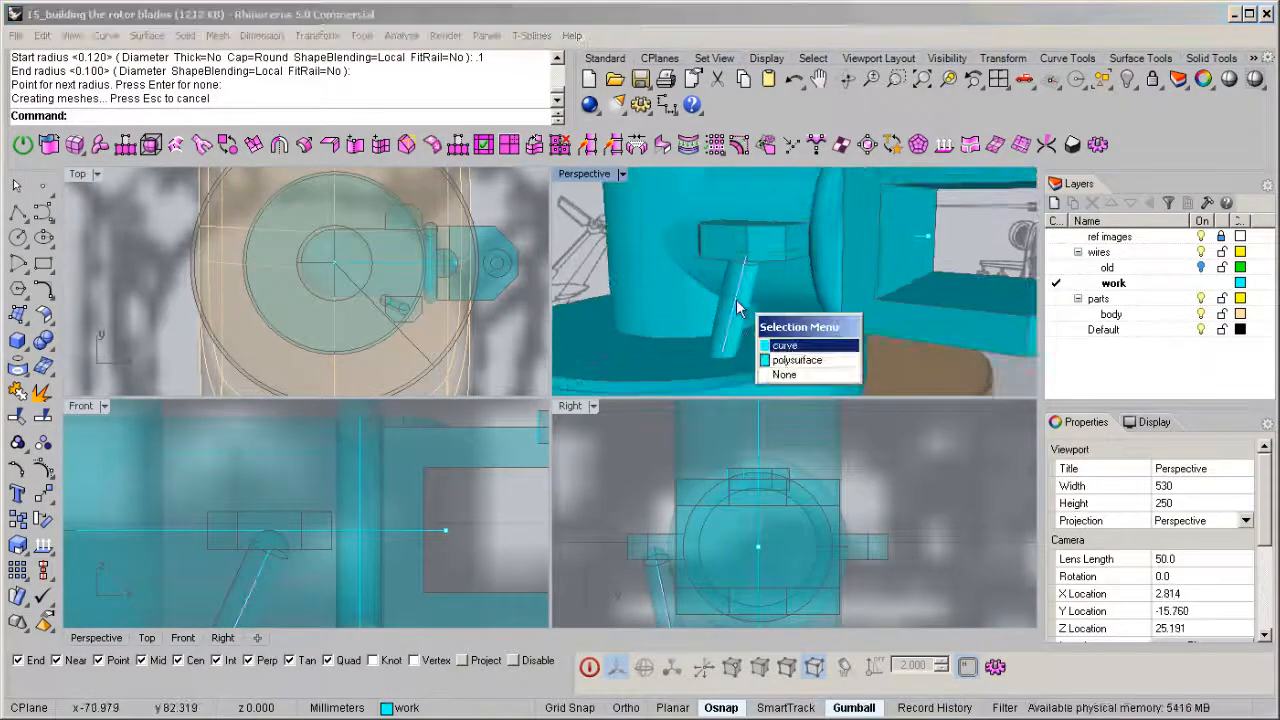
pyautogui.click(797, 360)
pyautogui.moveTo(797, 360); pyautogui.dragTo(837, 337, button='right')
pyautogui.write('mi')
pyautogui.press('Return')
pyautogui.scroll(3, 837, 337)
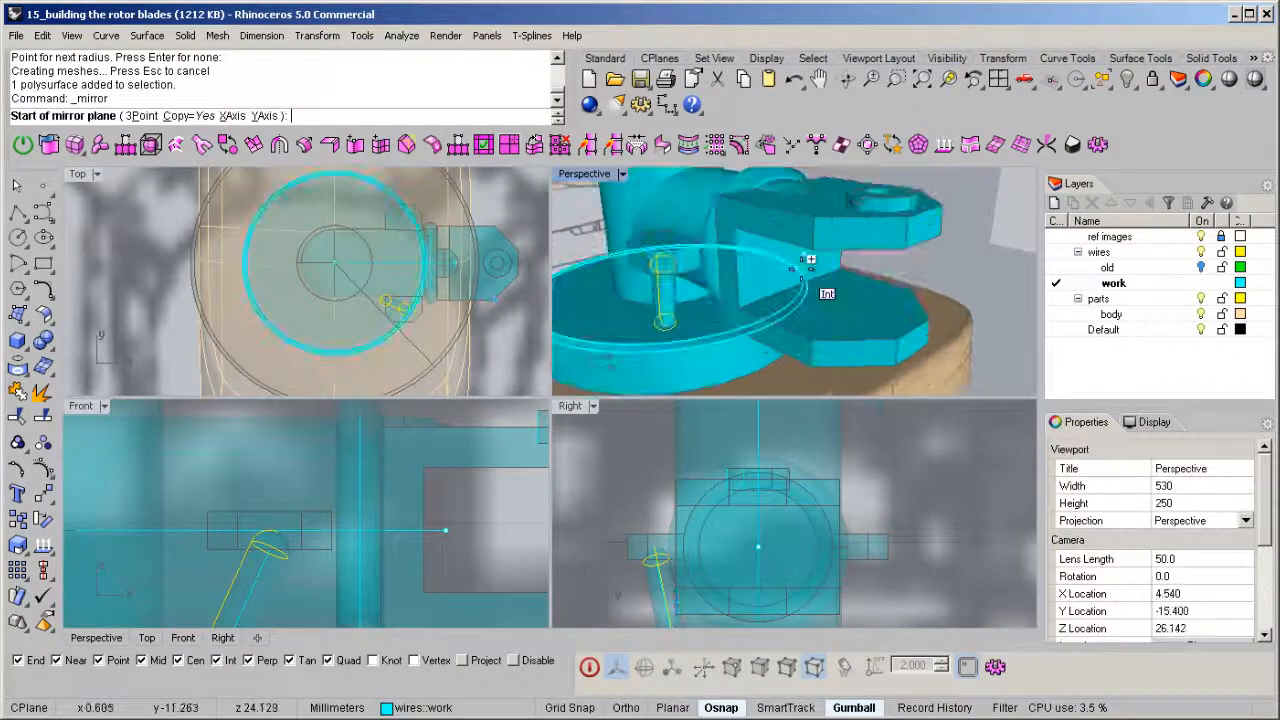
pyautogui.scroll(5, 823, 253)
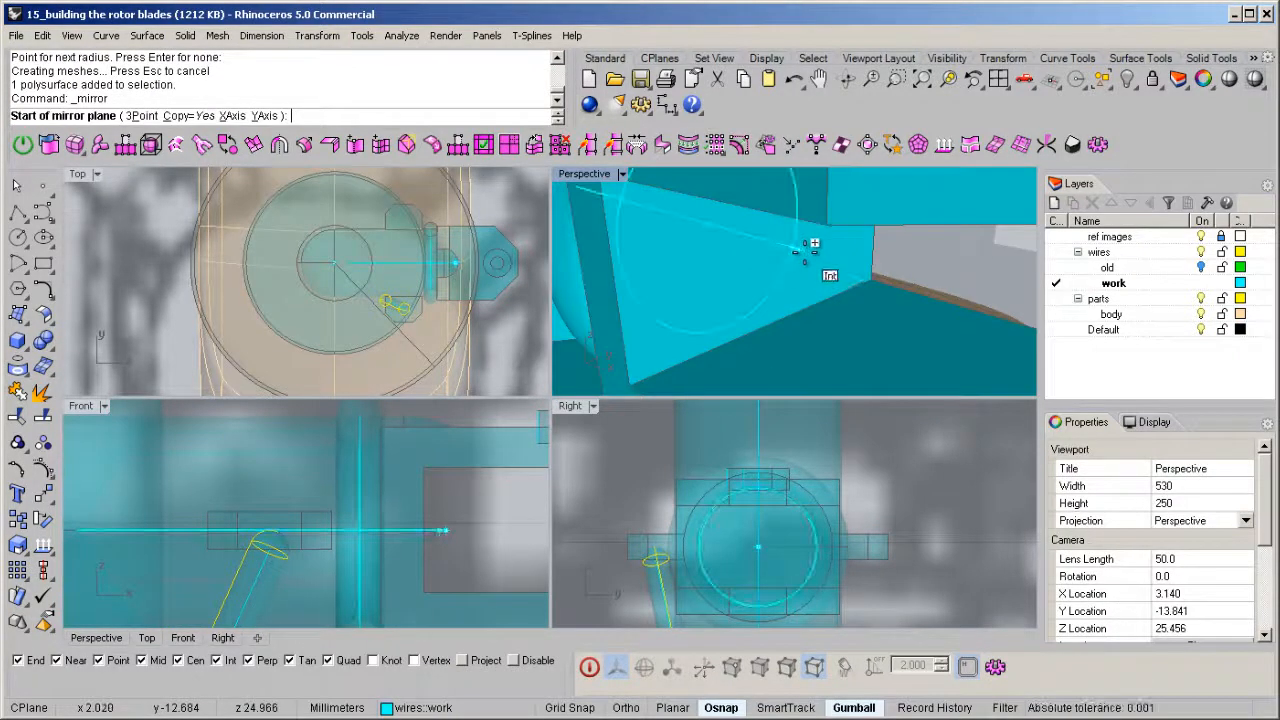
pyautogui.click(812, 252)
pyautogui.scroll(-5, 760, 320)
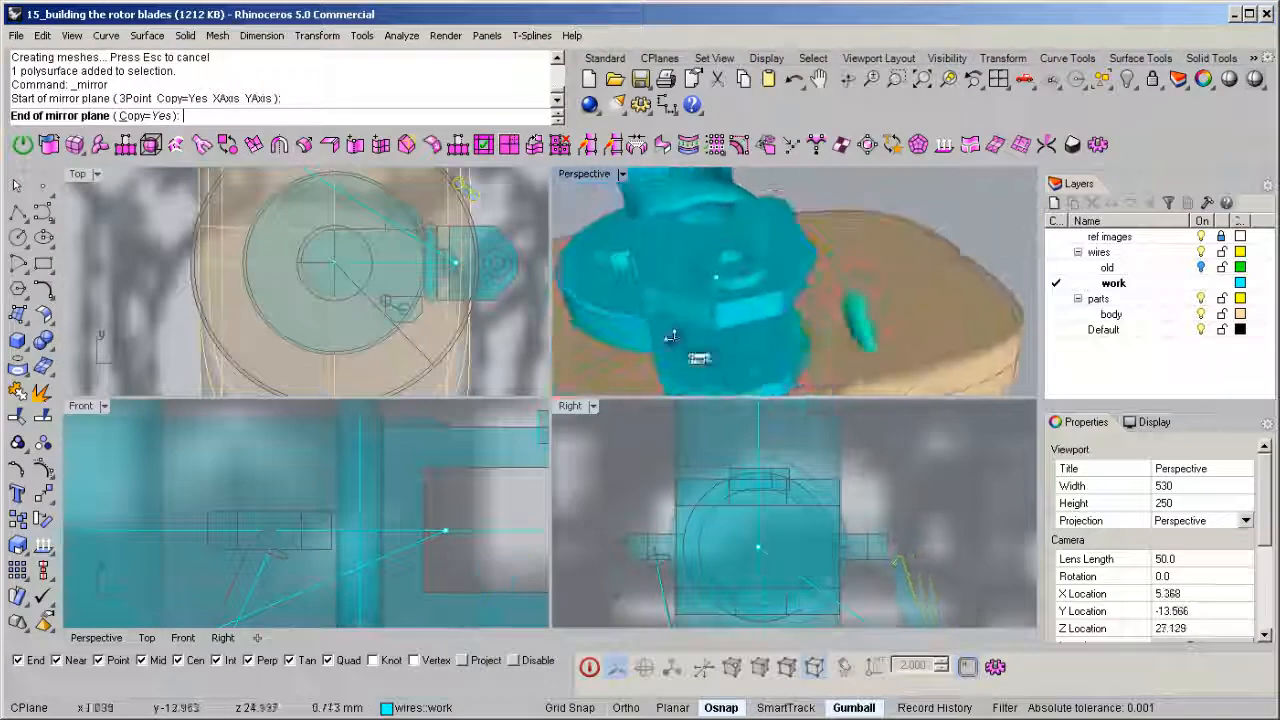
pyautogui.keyDown('shift'); pyautogui.click(762, 386); pyautogui.keyUp('shift')
# Step: Select the arm with its side blocks, ring, bracket and both struts, and group them
pyautogui.moveTo(762, 386); pyautogui.dragTo(826, 296, button='right')
pyautogui.click(831, 291)
pyautogui.keyDown('shift'); pyautogui.click(806, 241); pyautogui.keyUp('shift')
pyautogui.moveTo(688, 296); pyautogui.dragTo(687, 287, button='right')
pyautogui.keyDown('shift'); pyautogui.click(688, 296); pyautogui.keyUp('shift')
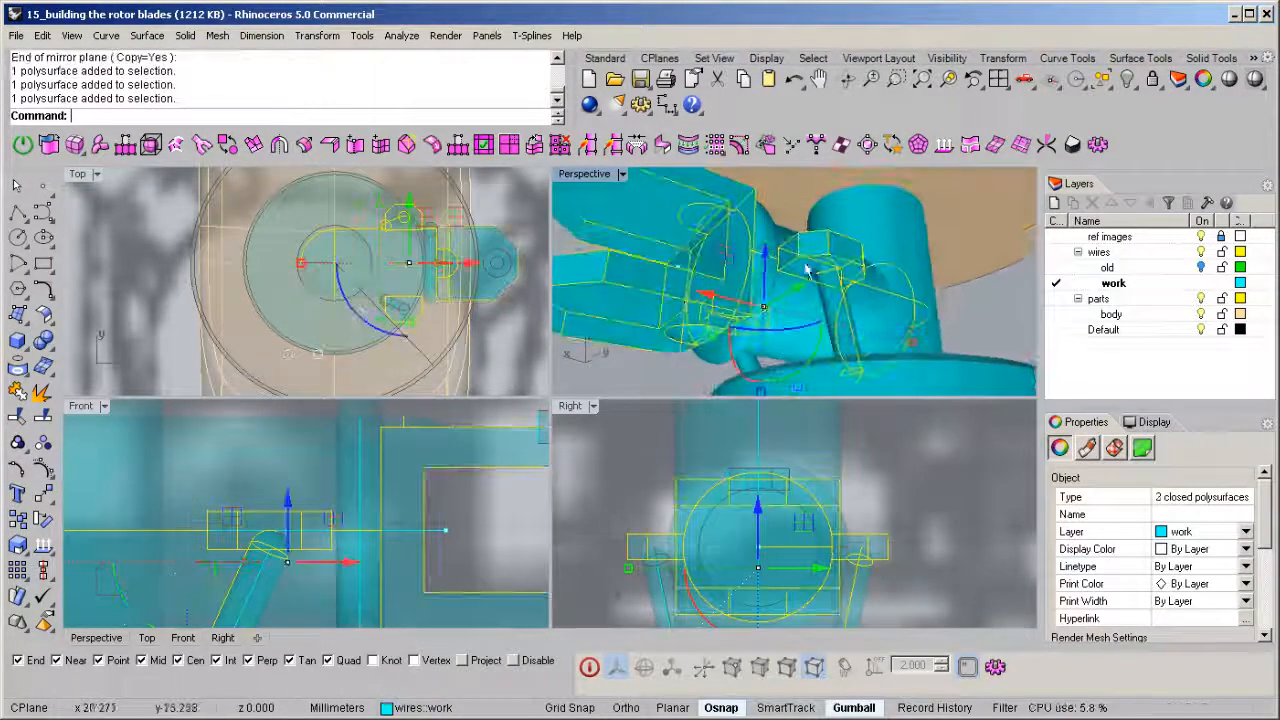
pyautogui.keyDown('shift'); pyautogui.click(736, 305); pyautogui.keyUp('shift')
pyautogui.moveTo(733, 366); pyautogui.dragTo(787, 340, button='right')
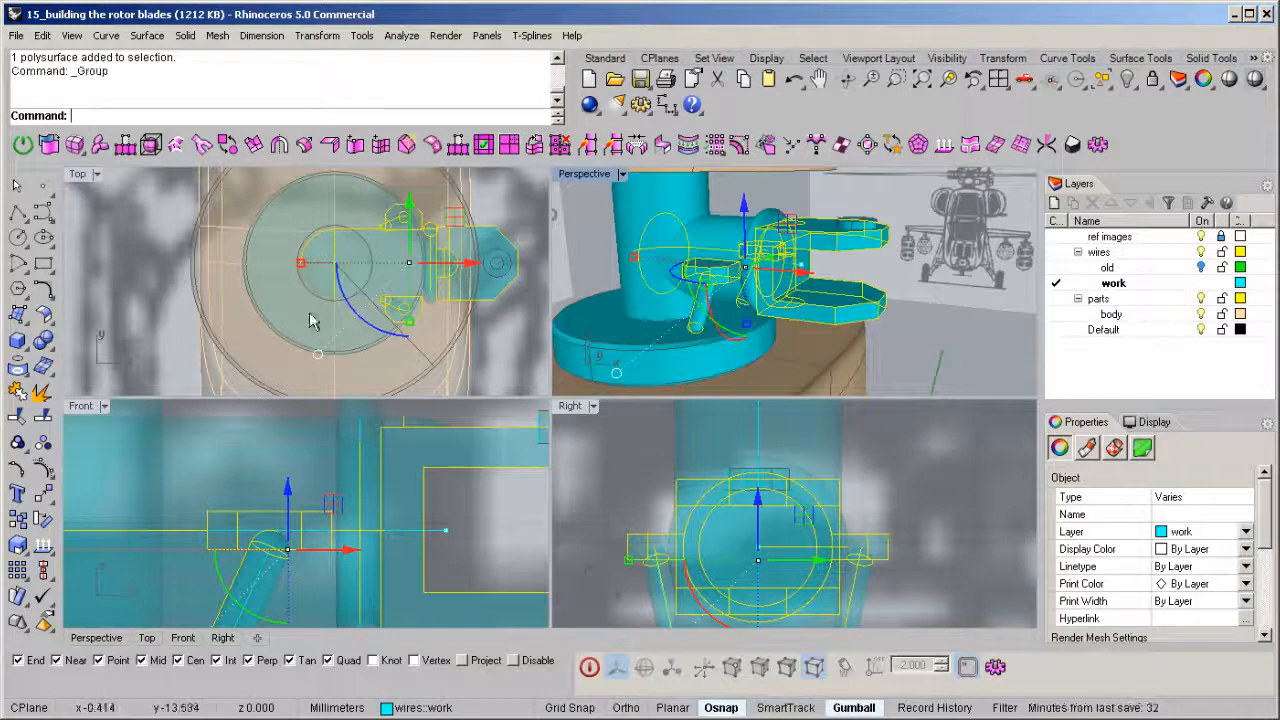
# Step: Polar-array the arm group around the mast's centre with 4 items over 360 degrees
pyautogui.moveTo(316, 322); pyautogui.dragTo(293, 335, button='right')
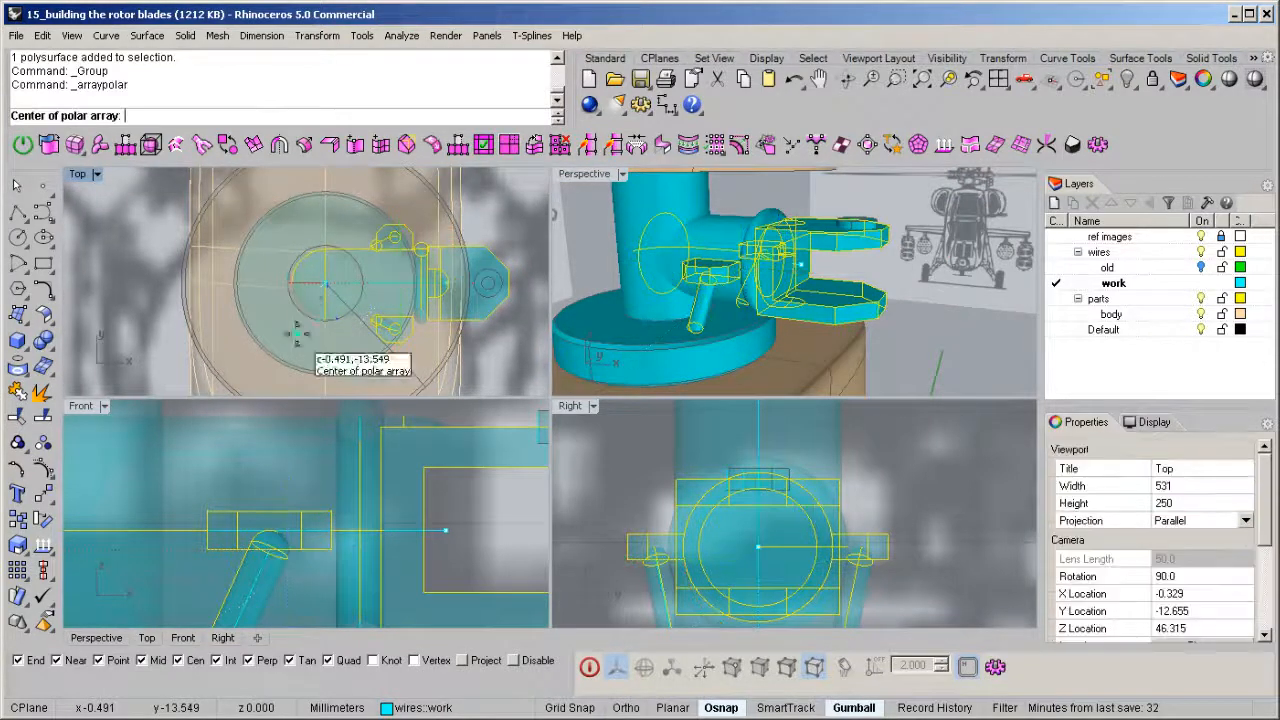
pyautogui.scroll(5, 305, 328)
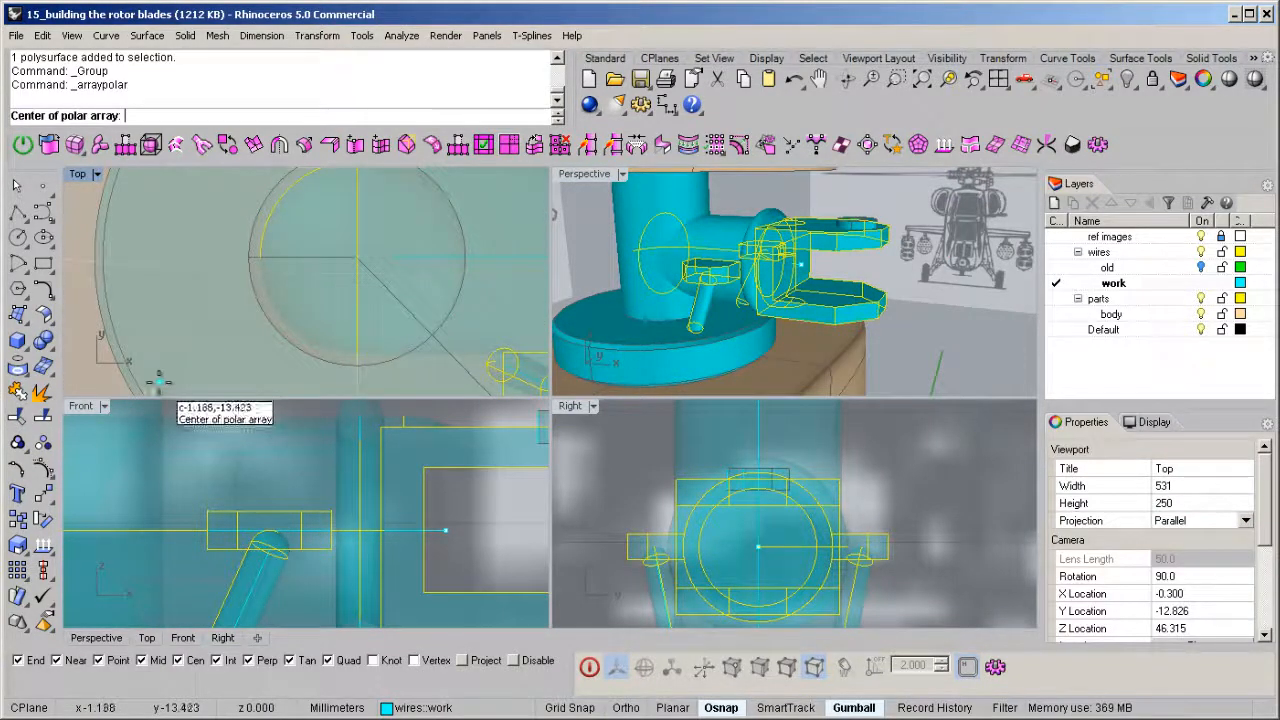
pyautogui.scroll(-3, 192, 344)
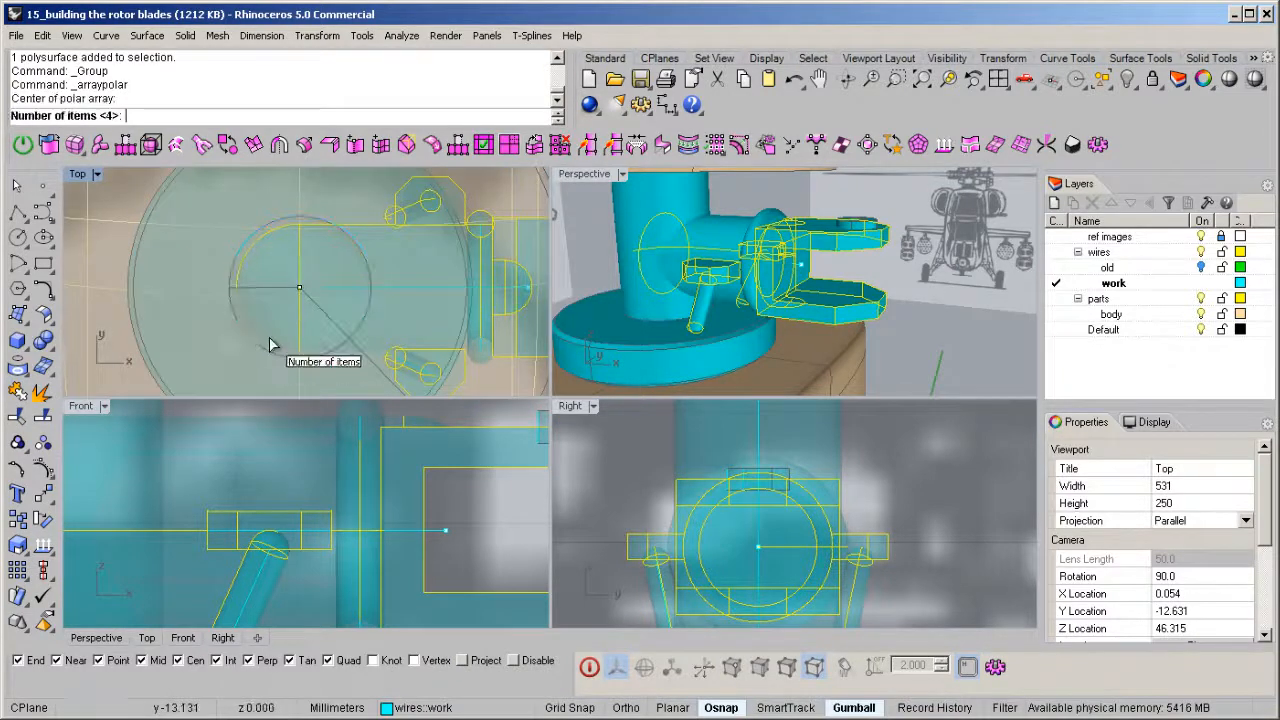
pyautogui.scroll(-3, 267, 346)
pyautogui.press('Return')
pyautogui.press('Return')
pyautogui.press('Return')
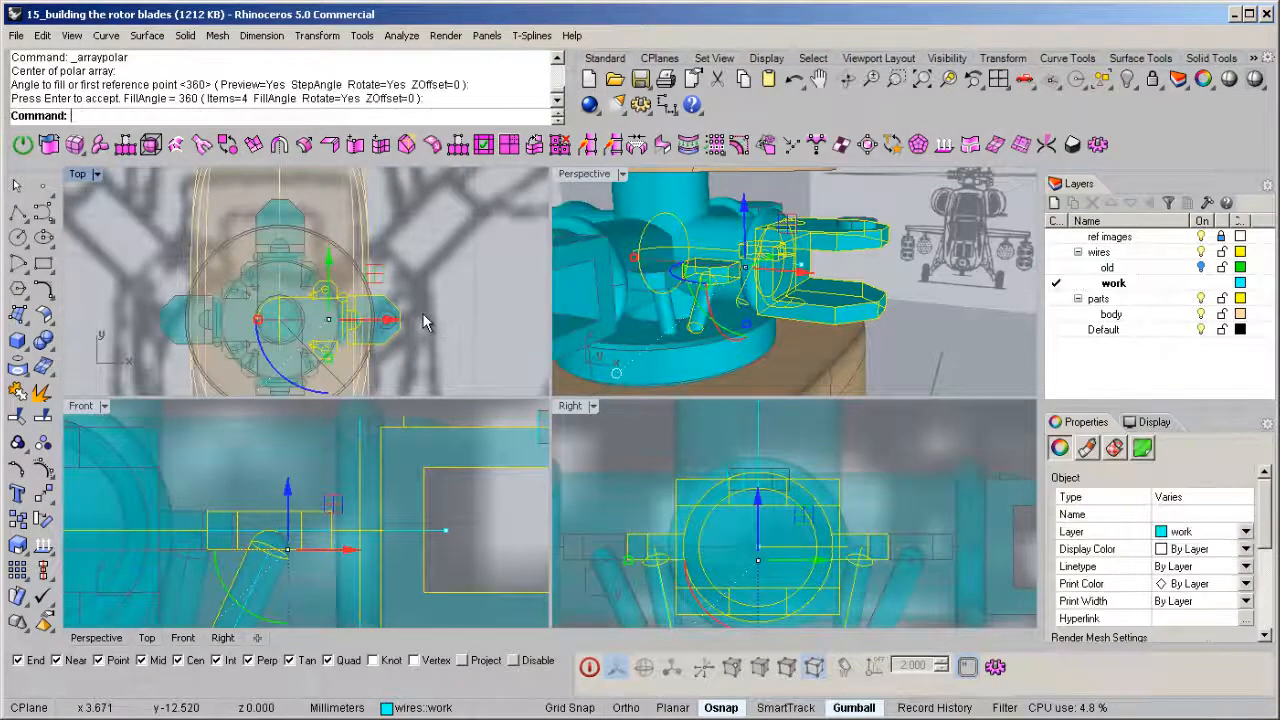
pyautogui.press('Escape')
# Step: Examine the four-armed rotor hub from several angles
pyautogui.moveTo(645, 207); pyautogui.dragTo(757, 268, button='right')
pyautogui.moveTo(757, 362); pyautogui.dragTo(800, 320, button='right')
pyautogui.scroll(2, 703, 260)
pyautogui.scroll(2, 700, 300)
pyautogui.scroll(-5, 776, 295)
pyautogui.scroll(-2, 788, 272)
pyautogui.scroll(5, 767, 246)
pyautogui.keyDown('shift'); pyautogui.moveTo(800, 320); pyautogui.dragTo(798, 366, button='right'); pyautogui.keyUp('shift')
pyautogui.moveTo(798, 350)
pyautogui.mouseDown(button='right')
pyautogui.moveTo(809, 309)
pyautogui.moveTo(791, 337)
pyautogui.mouseUp(button='right')
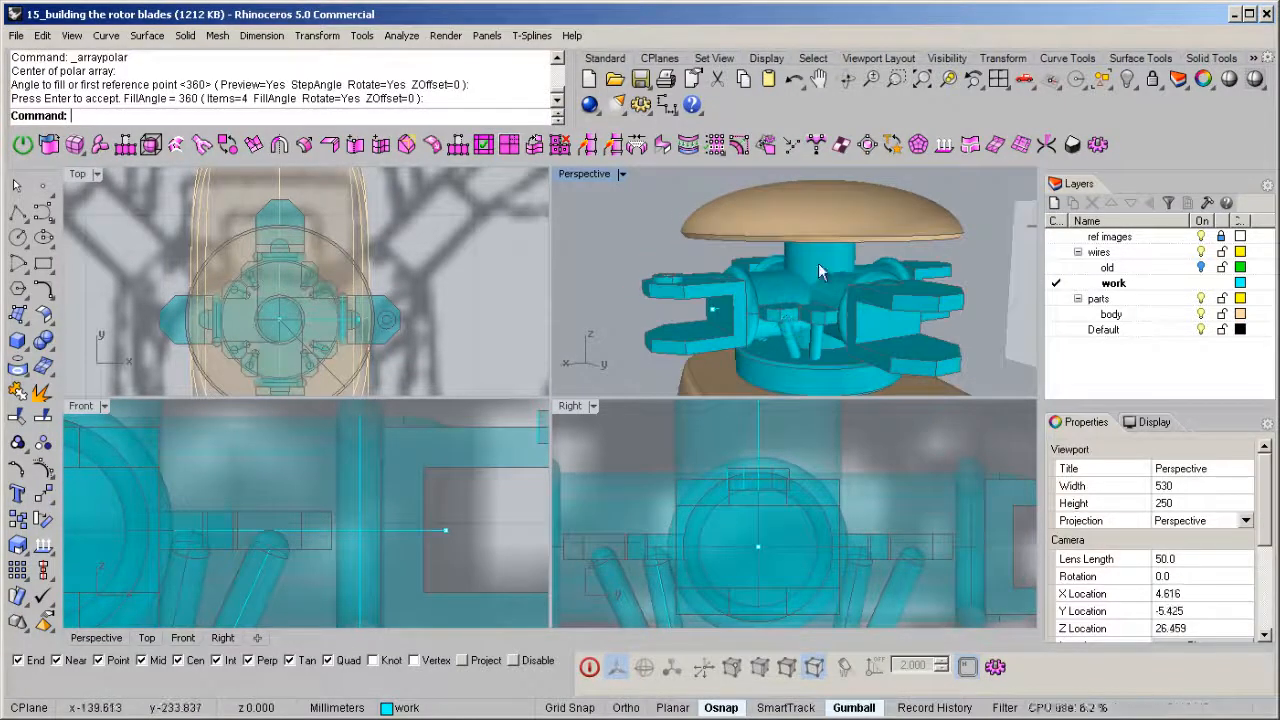
# Step: Lower the dome cap along the mast, matching its height to the front reference image
pyautogui.click(774, 224)
pyautogui.moveTo(804, 252); pyautogui.dragTo(813, 244, button='right')
pyautogui.scroll(-10, 320, 524)
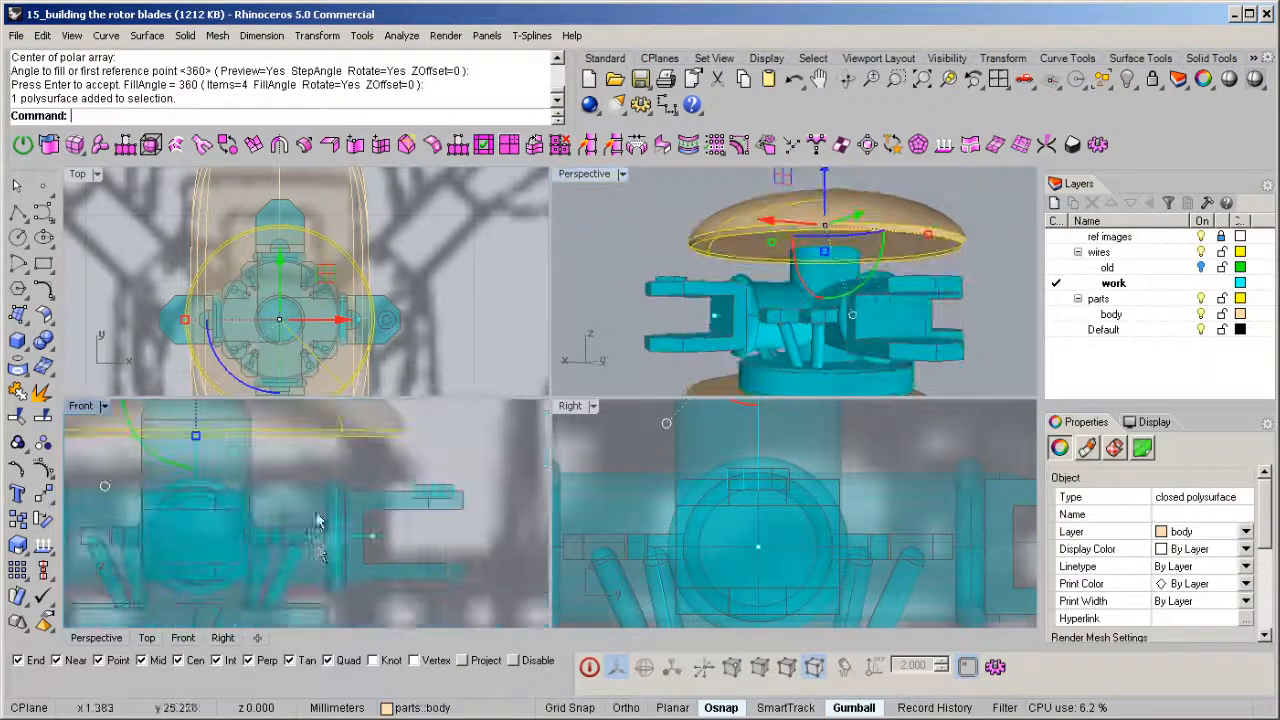
pyautogui.moveTo(316, 521); pyautogui.dragTo(351, 524, button='right')
pyautogui.scroll(6, 284, 468)
pyautogui.moveTo(271, 407); pyautogui.dragTo(279, 457)
pyautogui.moveTo(795, 345); pyautogui.dragTo(783, 323, button='right')
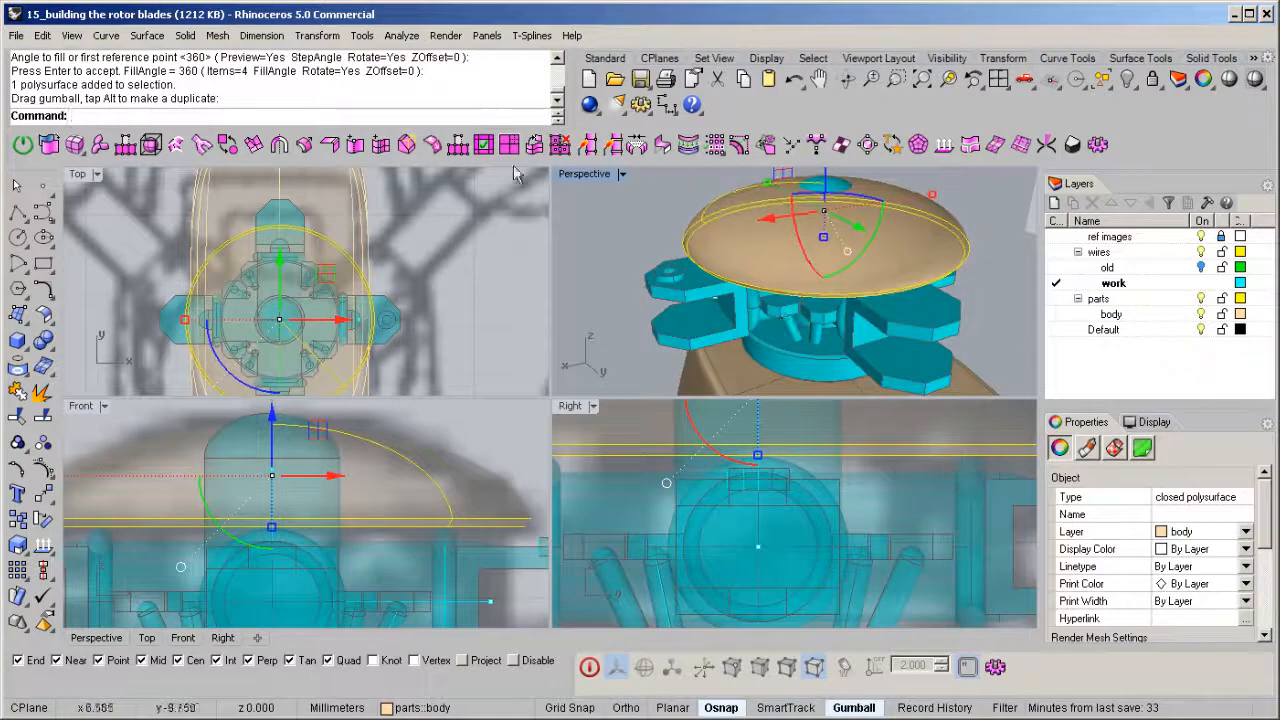
# Step: Maximize the Perspective view, subtract the dome cap from the mast with DeleteInput set to No, and remove the mast tip above the dome
pyautogui.doubleClick(567, 177)
pyautogui.keyDown('shift'); pyautogui.moveTo(612, 204); pyautogui.dragTo(614, 272, button='right'); pyautogui.keyUp('shift')
pyautogui.moveTo(620, 462); pyautogui.dragTo(636, 330, button='right')
pyautogui.click(585, 495)
pyautogui.moveTo(585, 495); pyautogui.dragTo(641, 457, button='right')
pyautogui.click(711, 335)
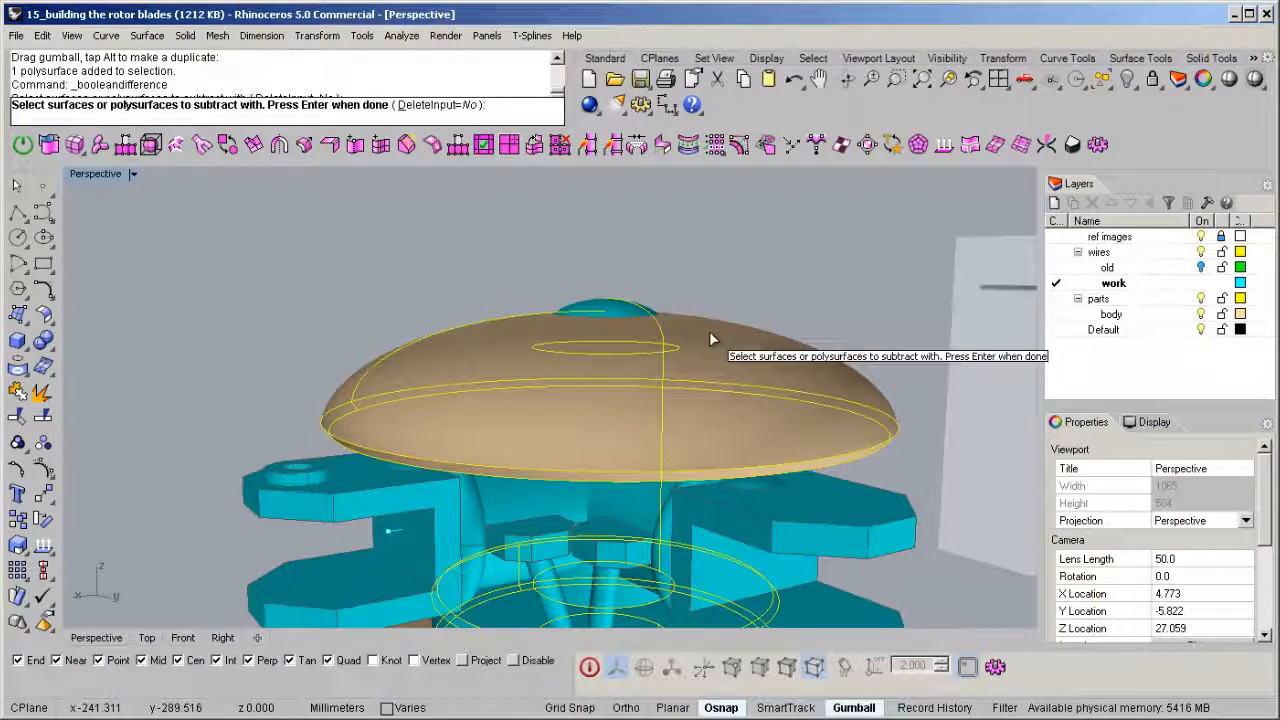
pyautogui.press('Return')
pyautogui.click(595, 311)
# Step: Select all surfaces and polysurfaces of the rotor assembly and change their layer to body
pyautogui.moveTo(595, 311); pyautogui.dragTo(385, 377, button='right')
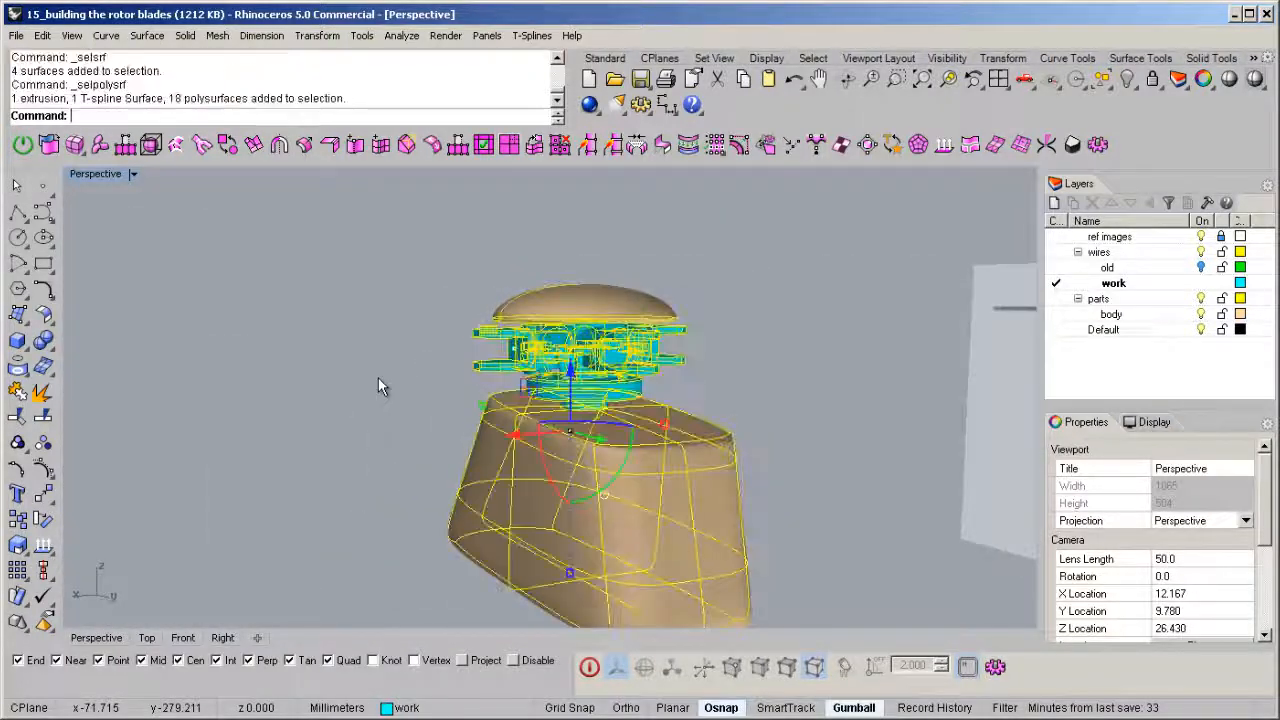
pyautogui.rightClick(1112, 315)
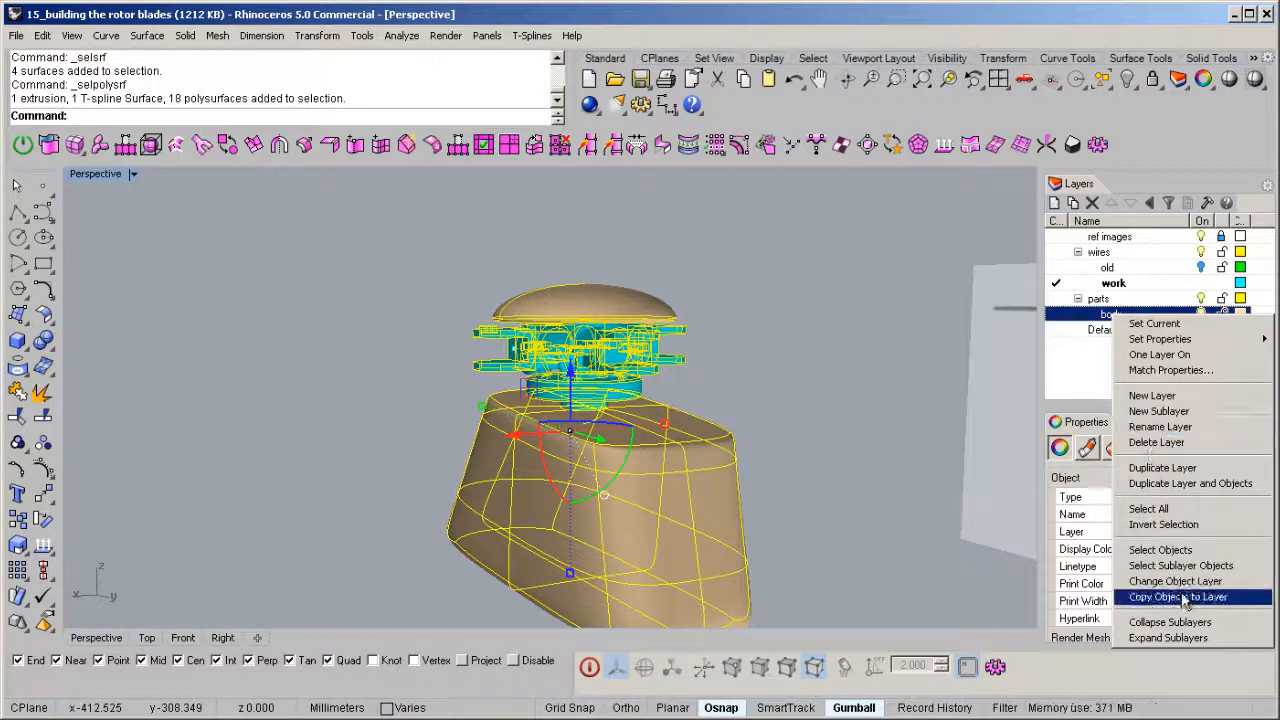
pyautogui.click(1187, 588)
pyautogui.click(814, 375)
pyautogui.moveTo(800, 380); pyautogui.dragTo(675, 425, button='right')
pyautogui.scroll(-3, 697, 463)
pyautogui.scroll(-3, 709, 451)
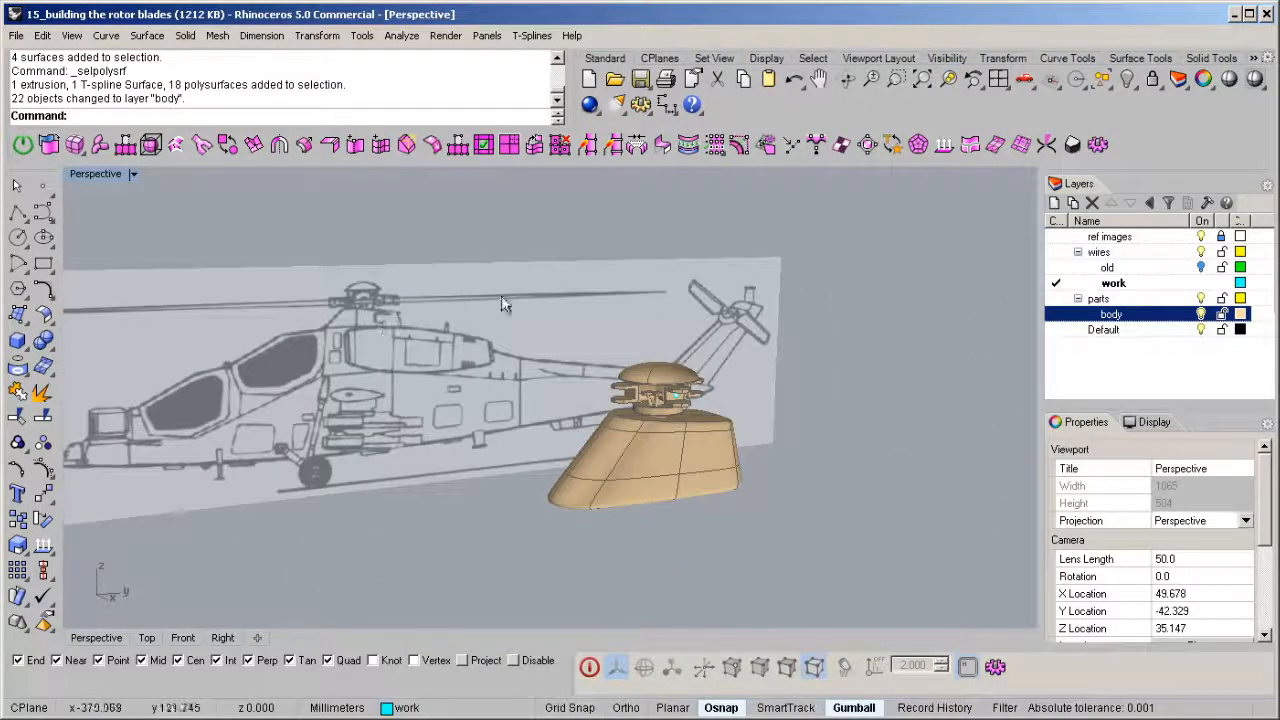